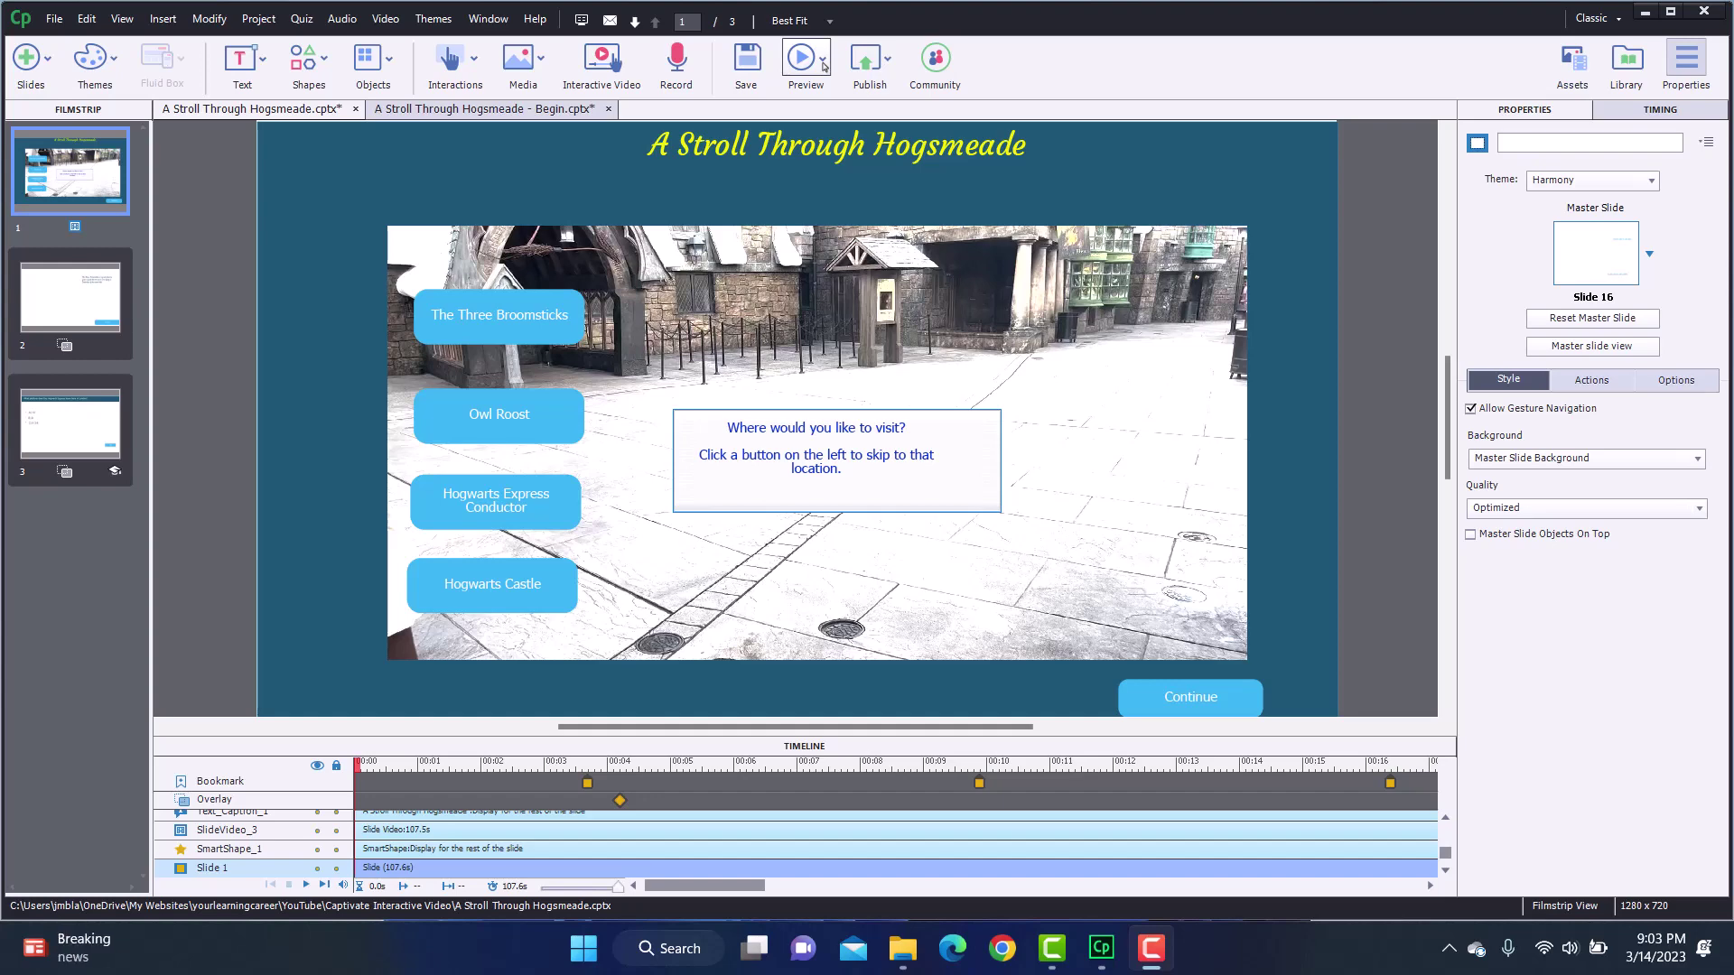
- Preview the project as HTML5 in the browser and visit Hogwarts Castle, Owl Roost and The Three Broomsticks, continuing past the Broomsticks overlay
click(823, 65)
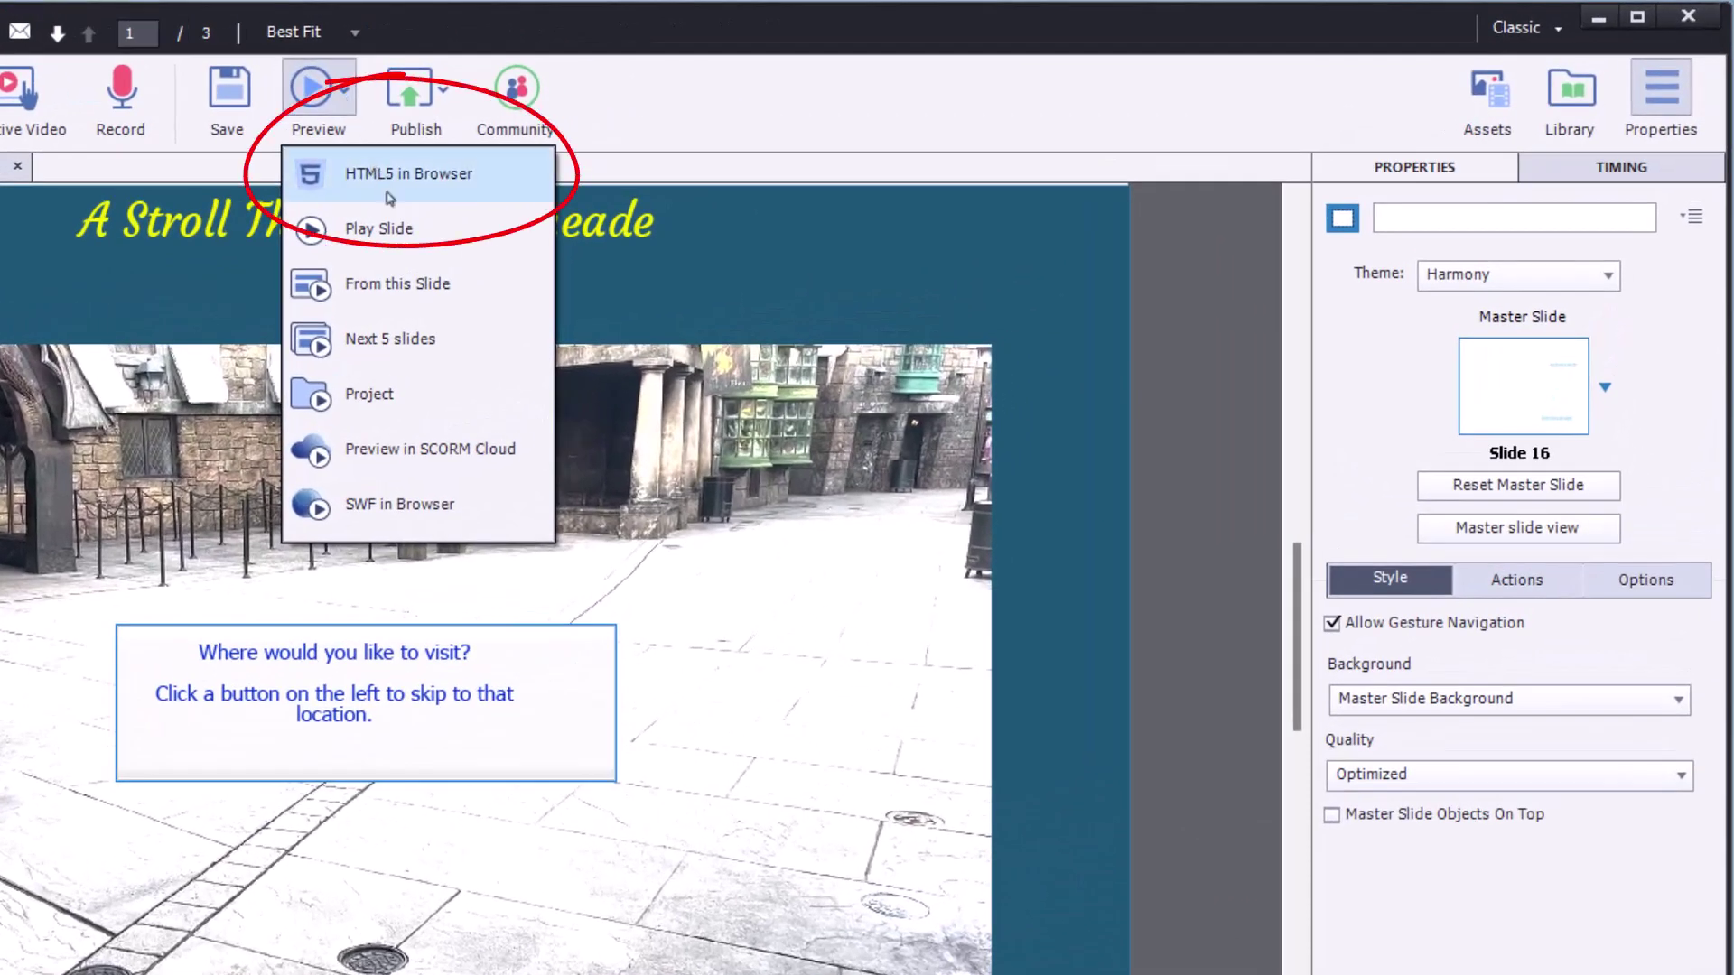
click(442, 197)
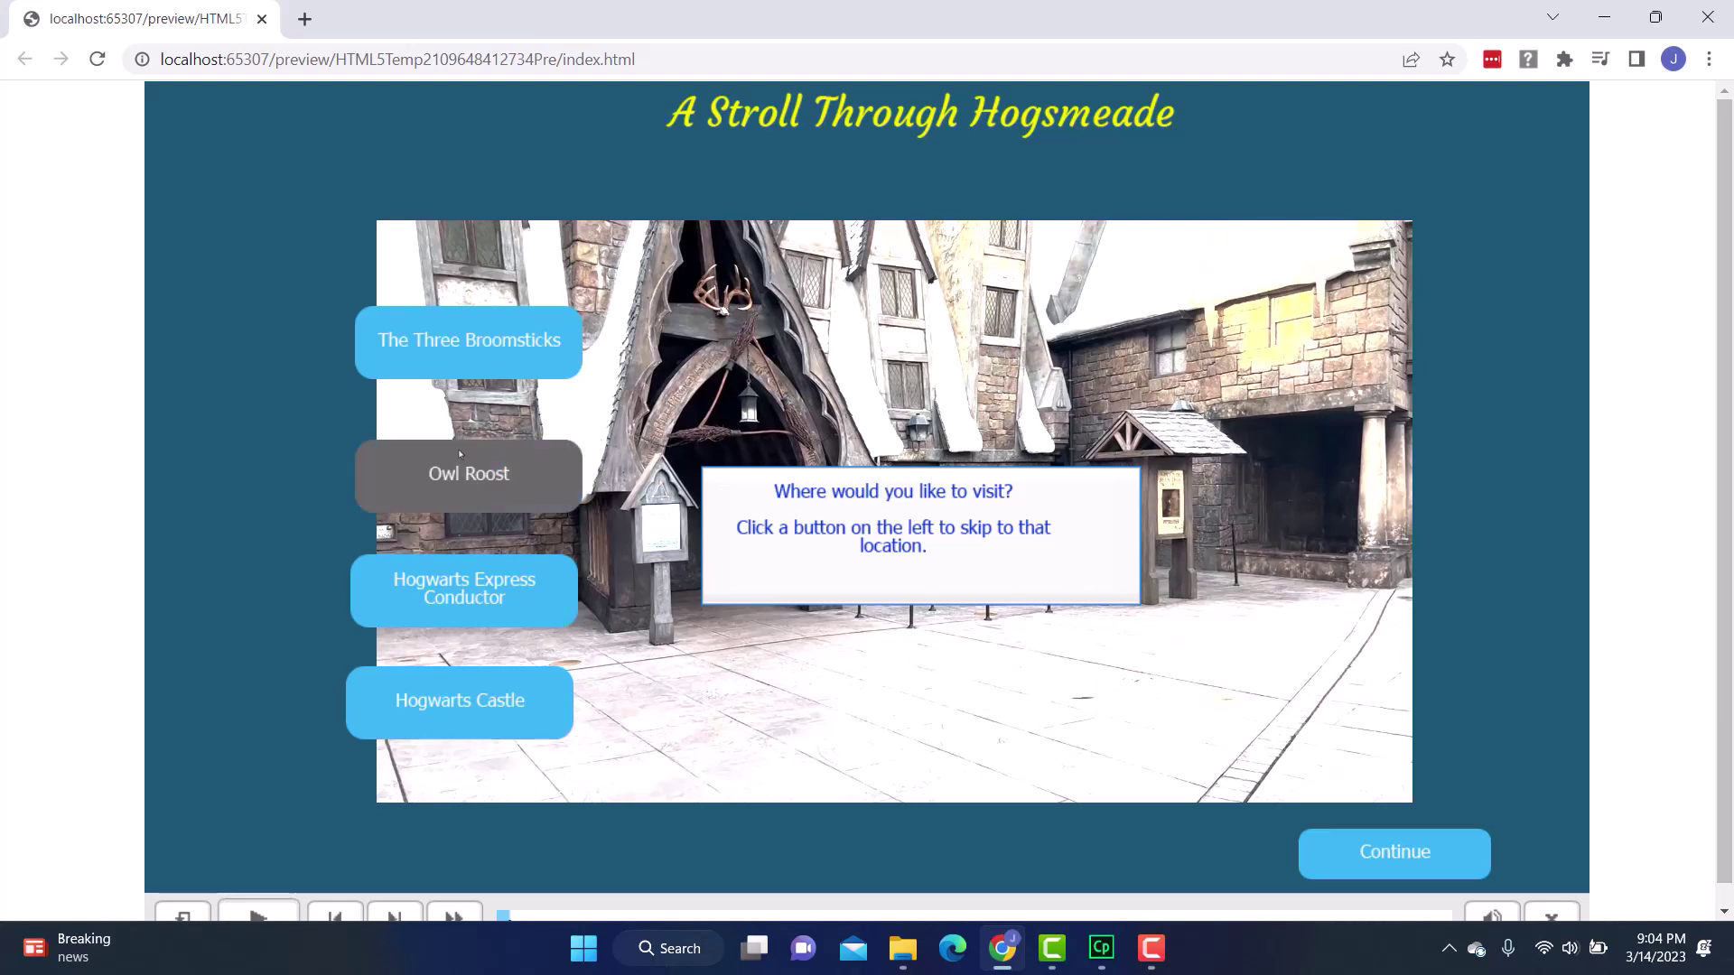
click(480, 708)
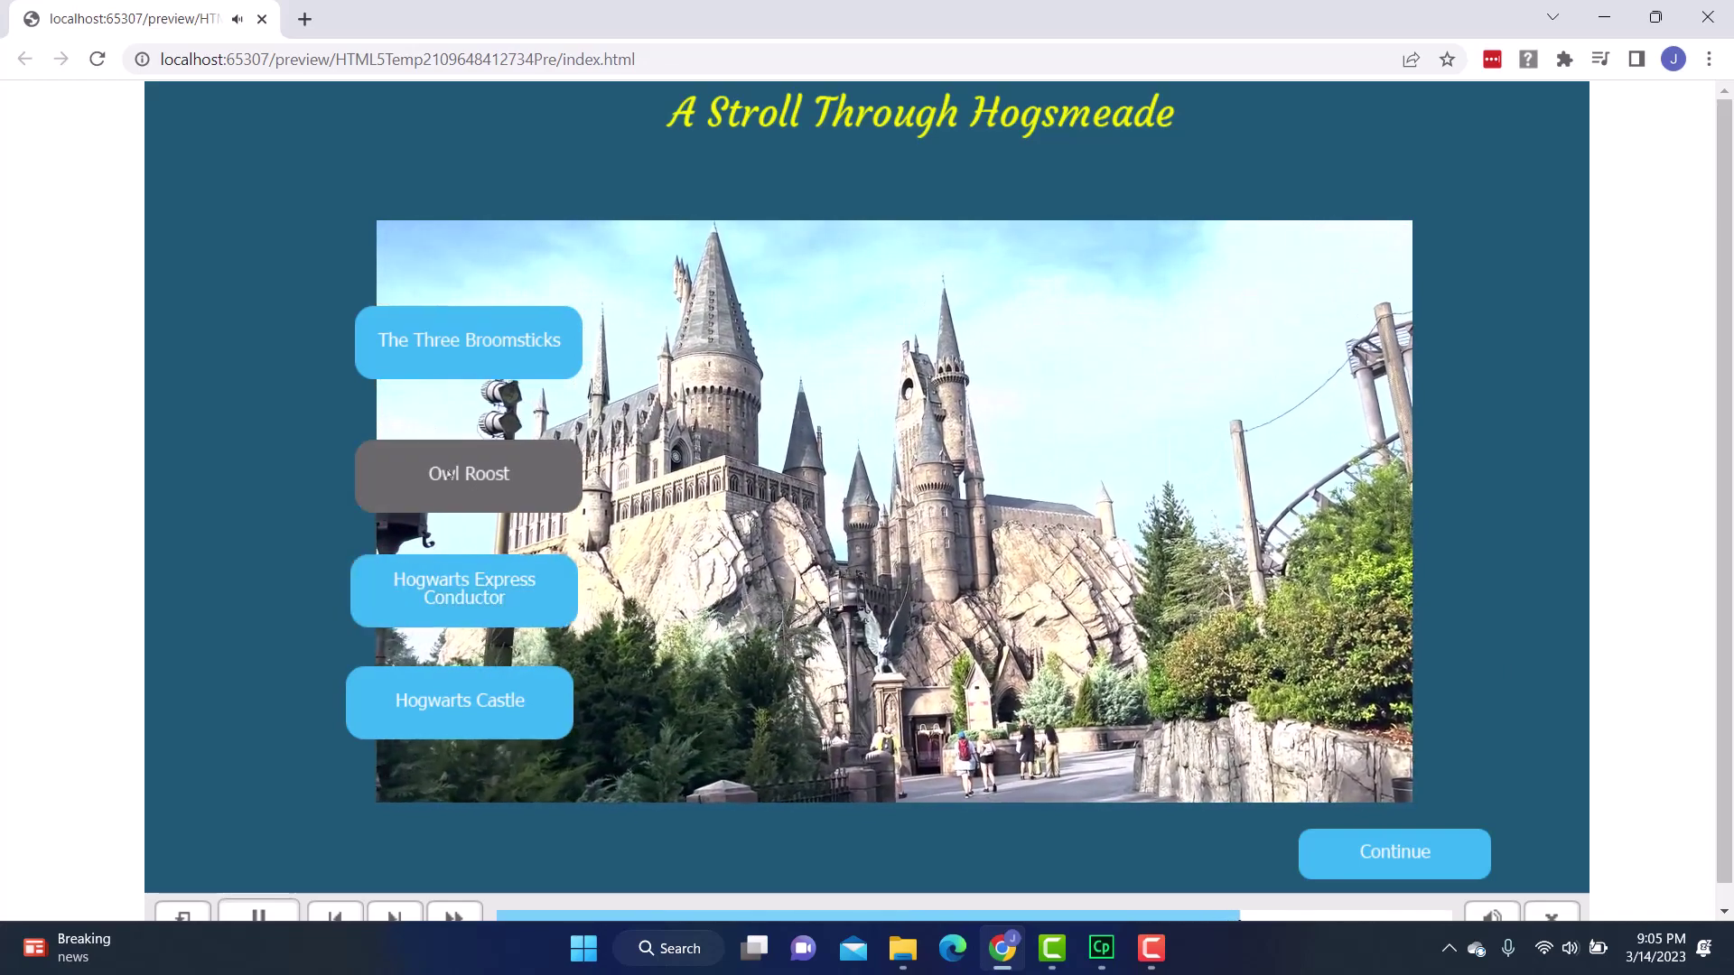
click(467, 476)
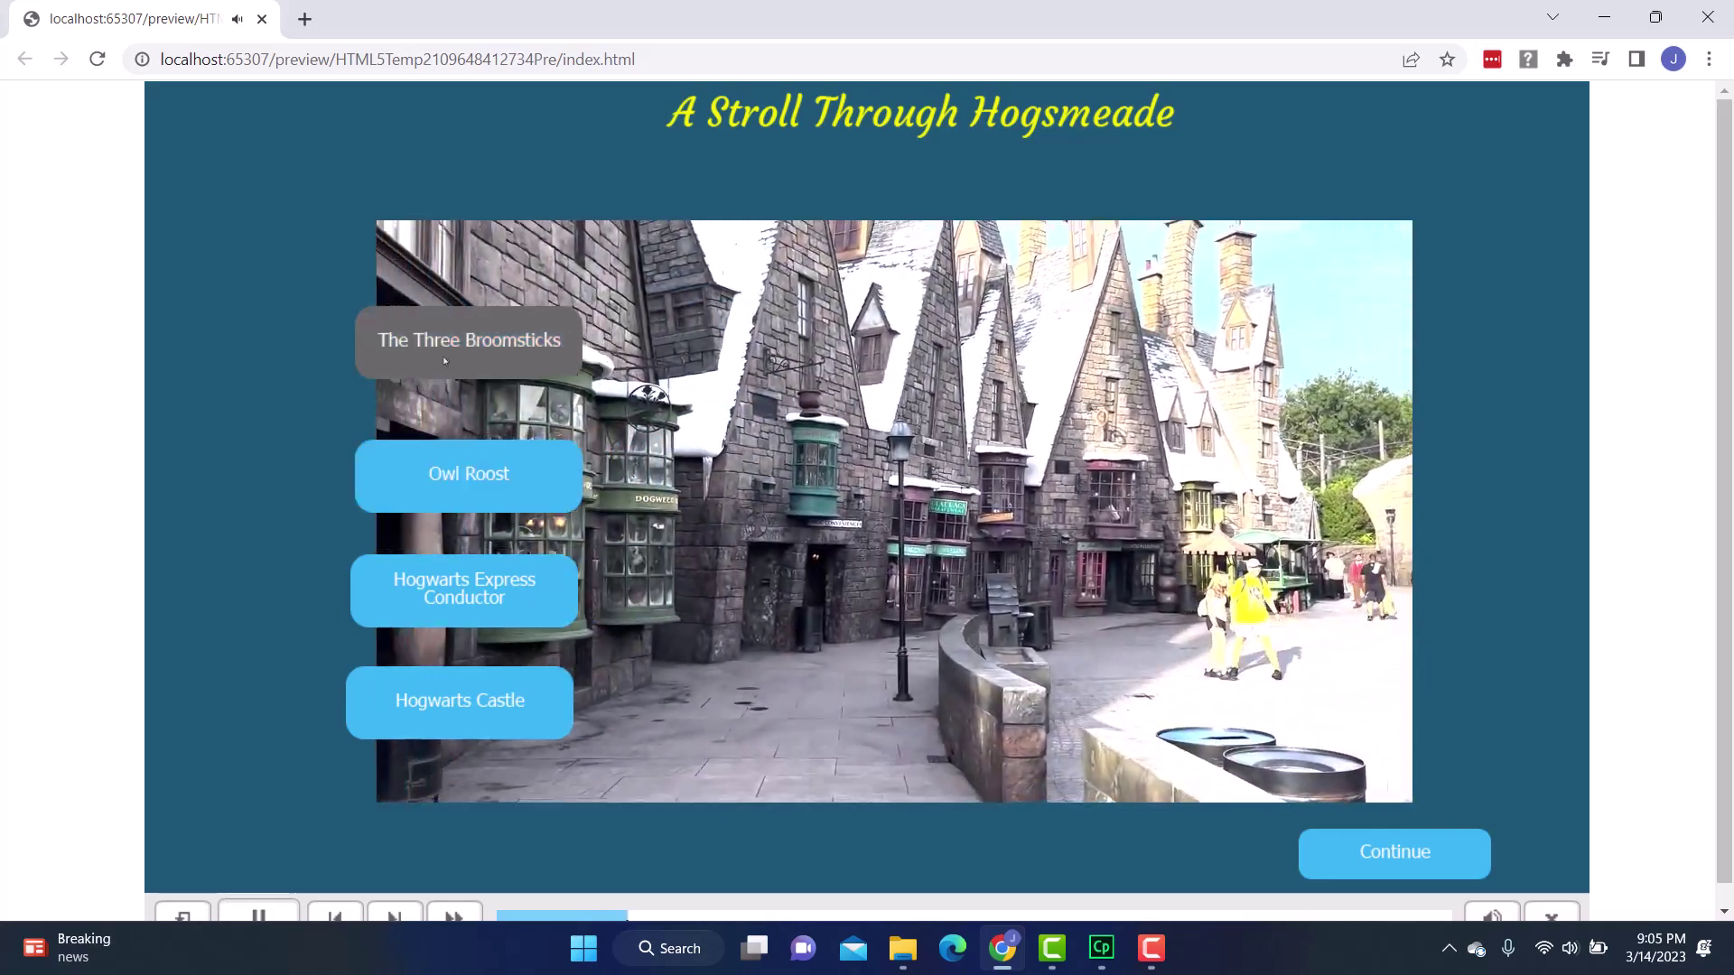
click(444, 356)
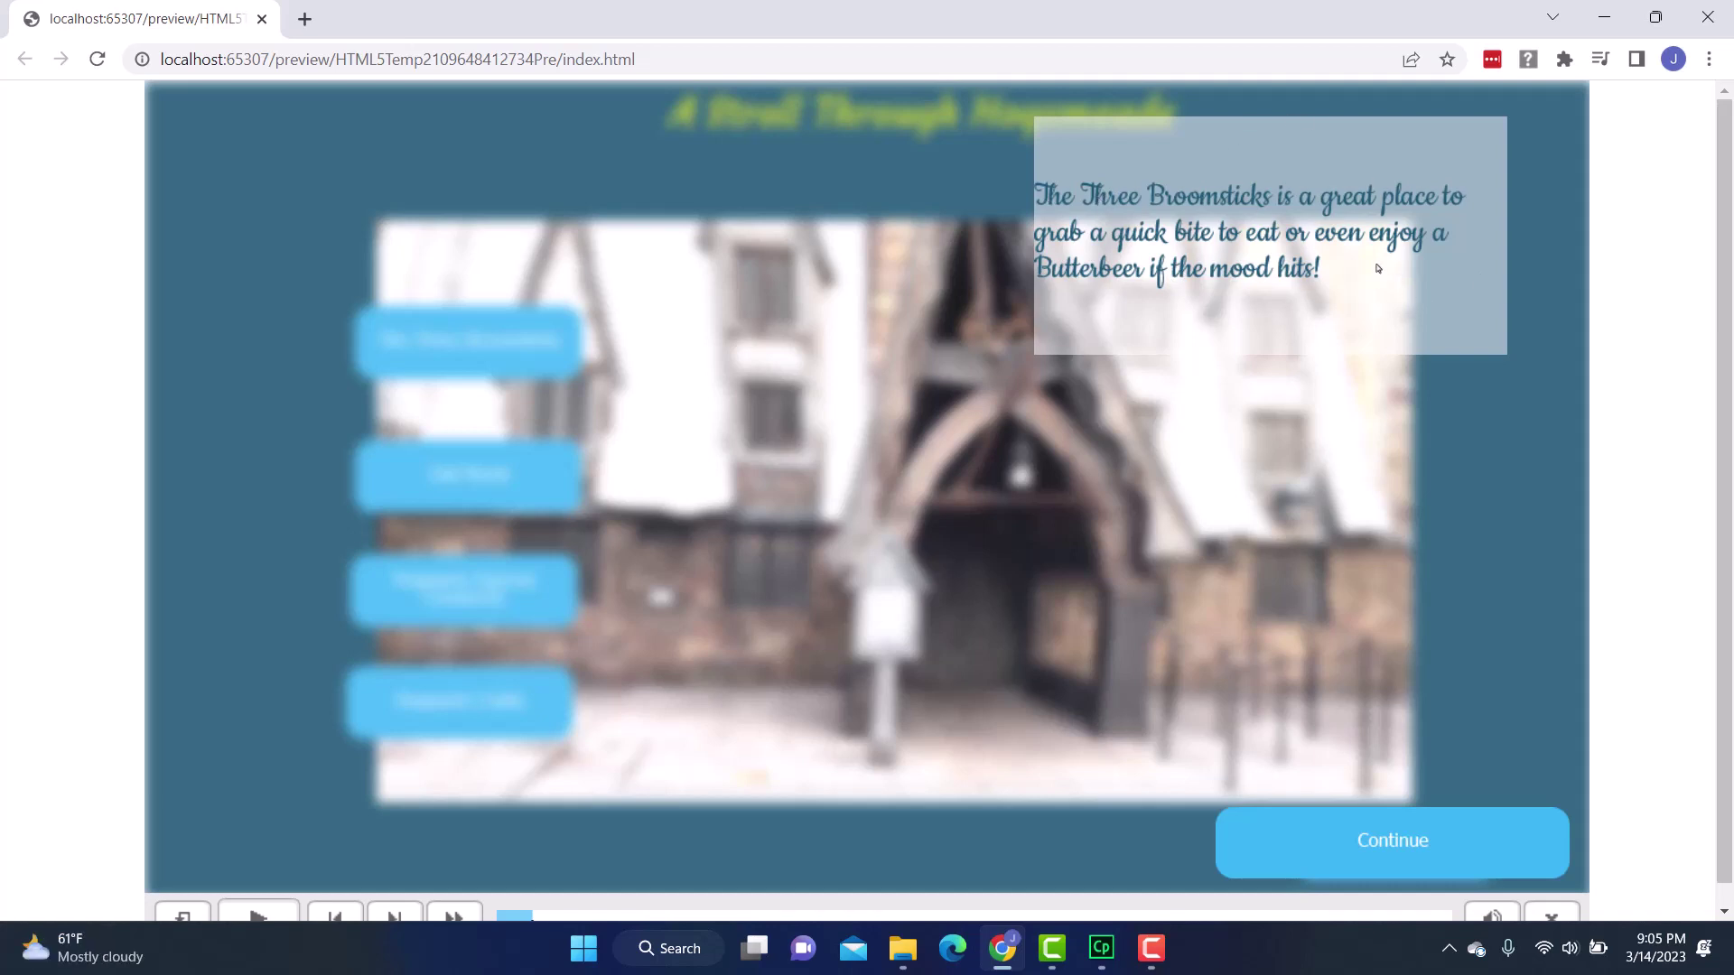
click(1370, 840)
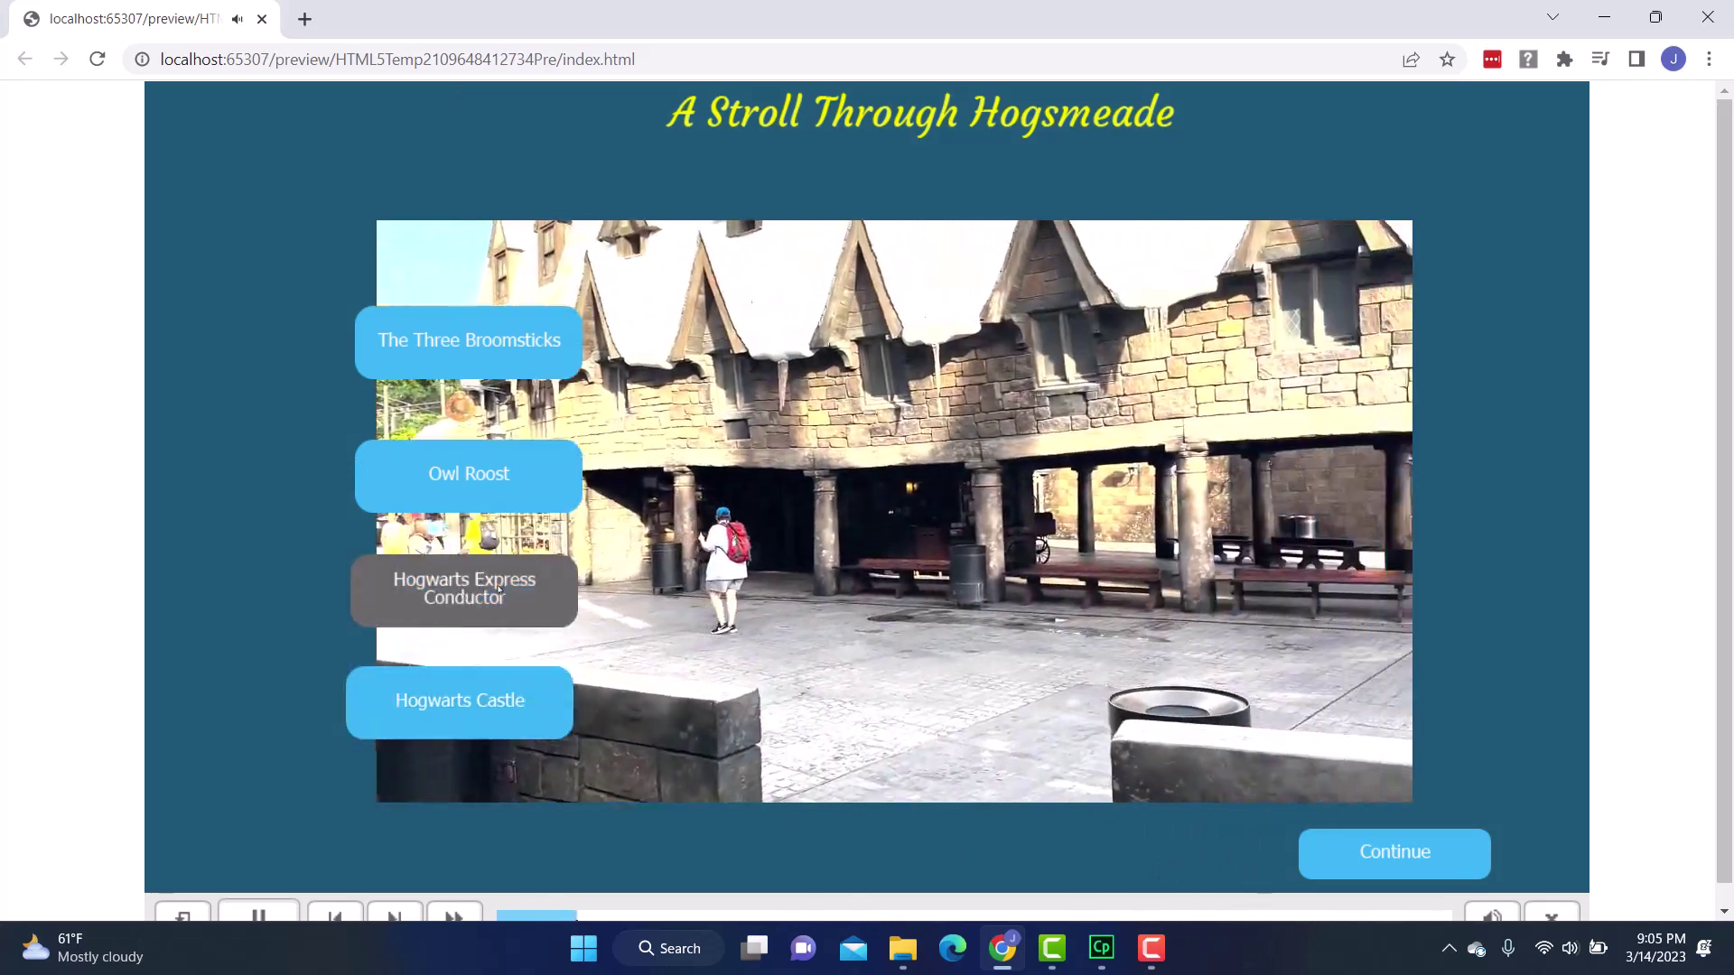
- Test the Hogwarts Express Conductor button in the preview, submit answer C) 9 3/4 to its question, continue and close the preview
click(429, 594)
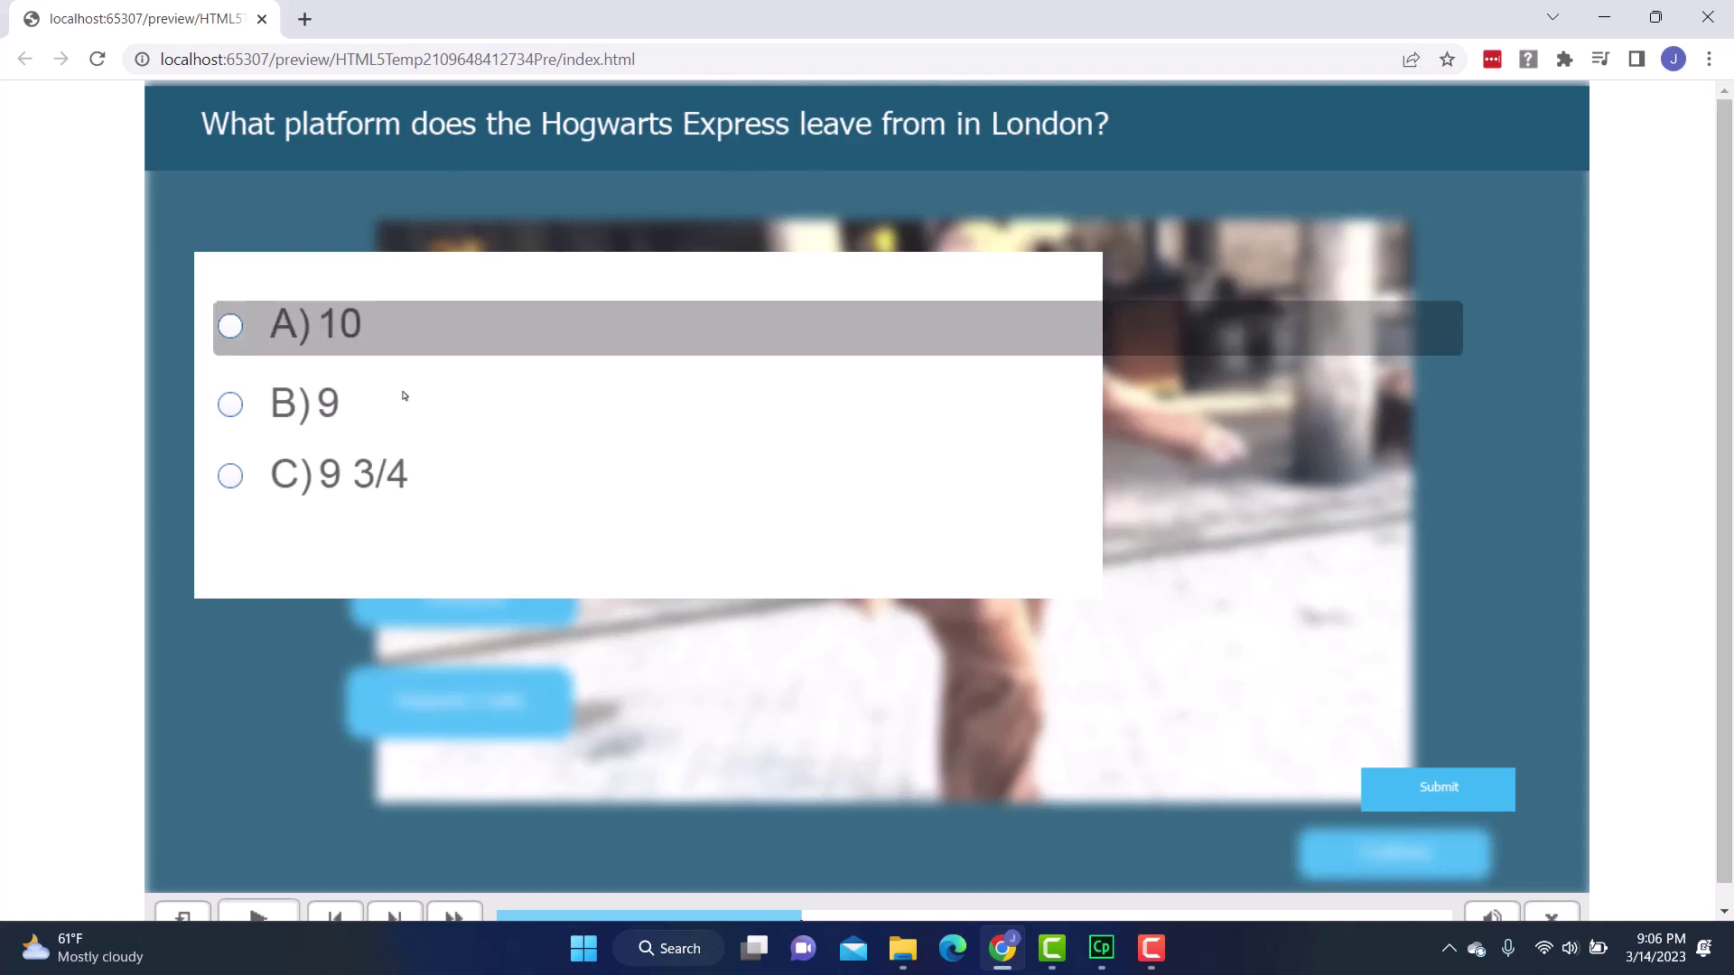
click(232, 479)
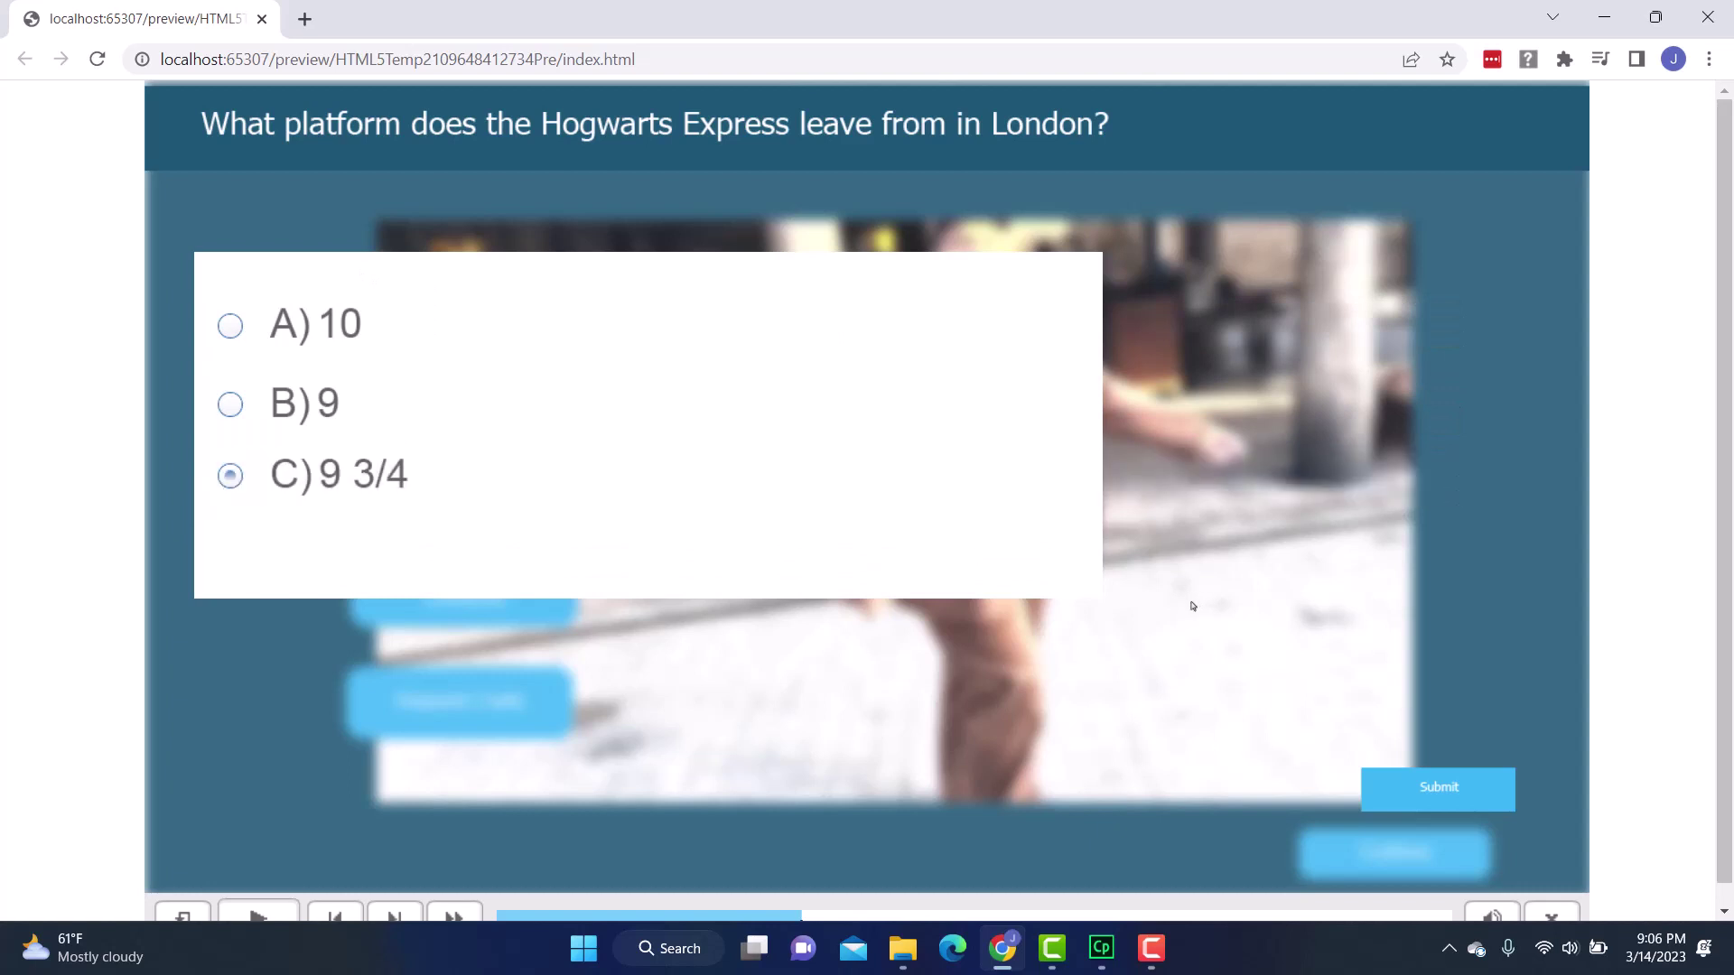
click(1425, 796)
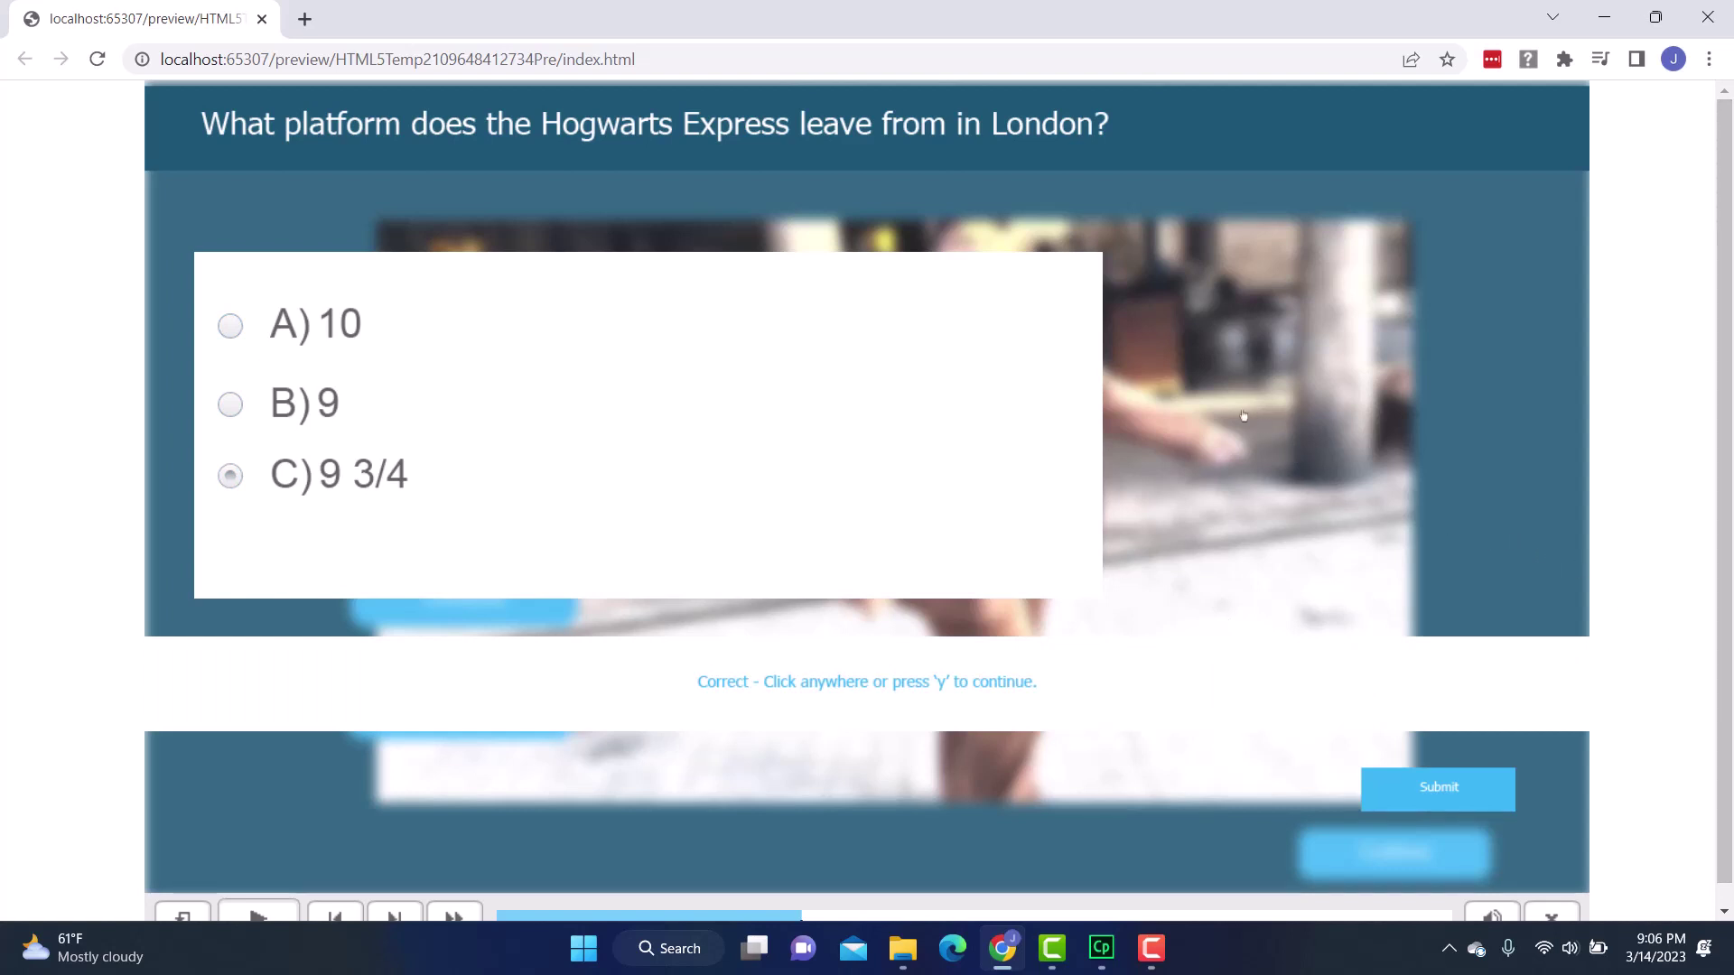
click(1391, 382)
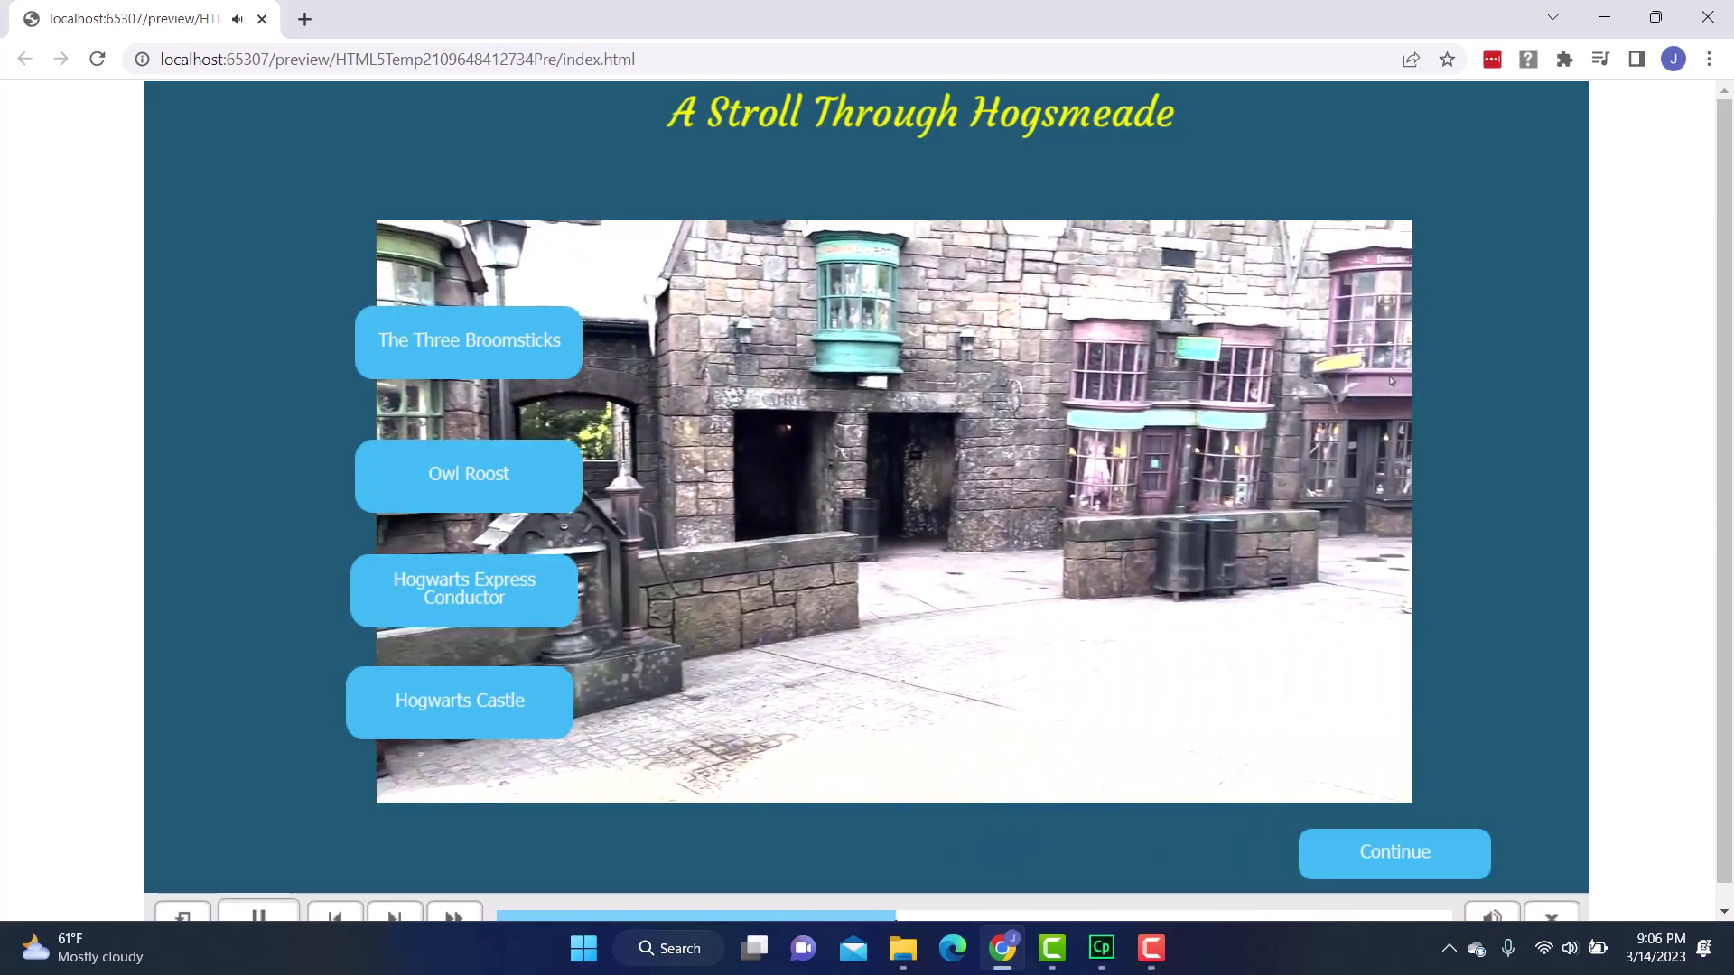
click(1710, 17)
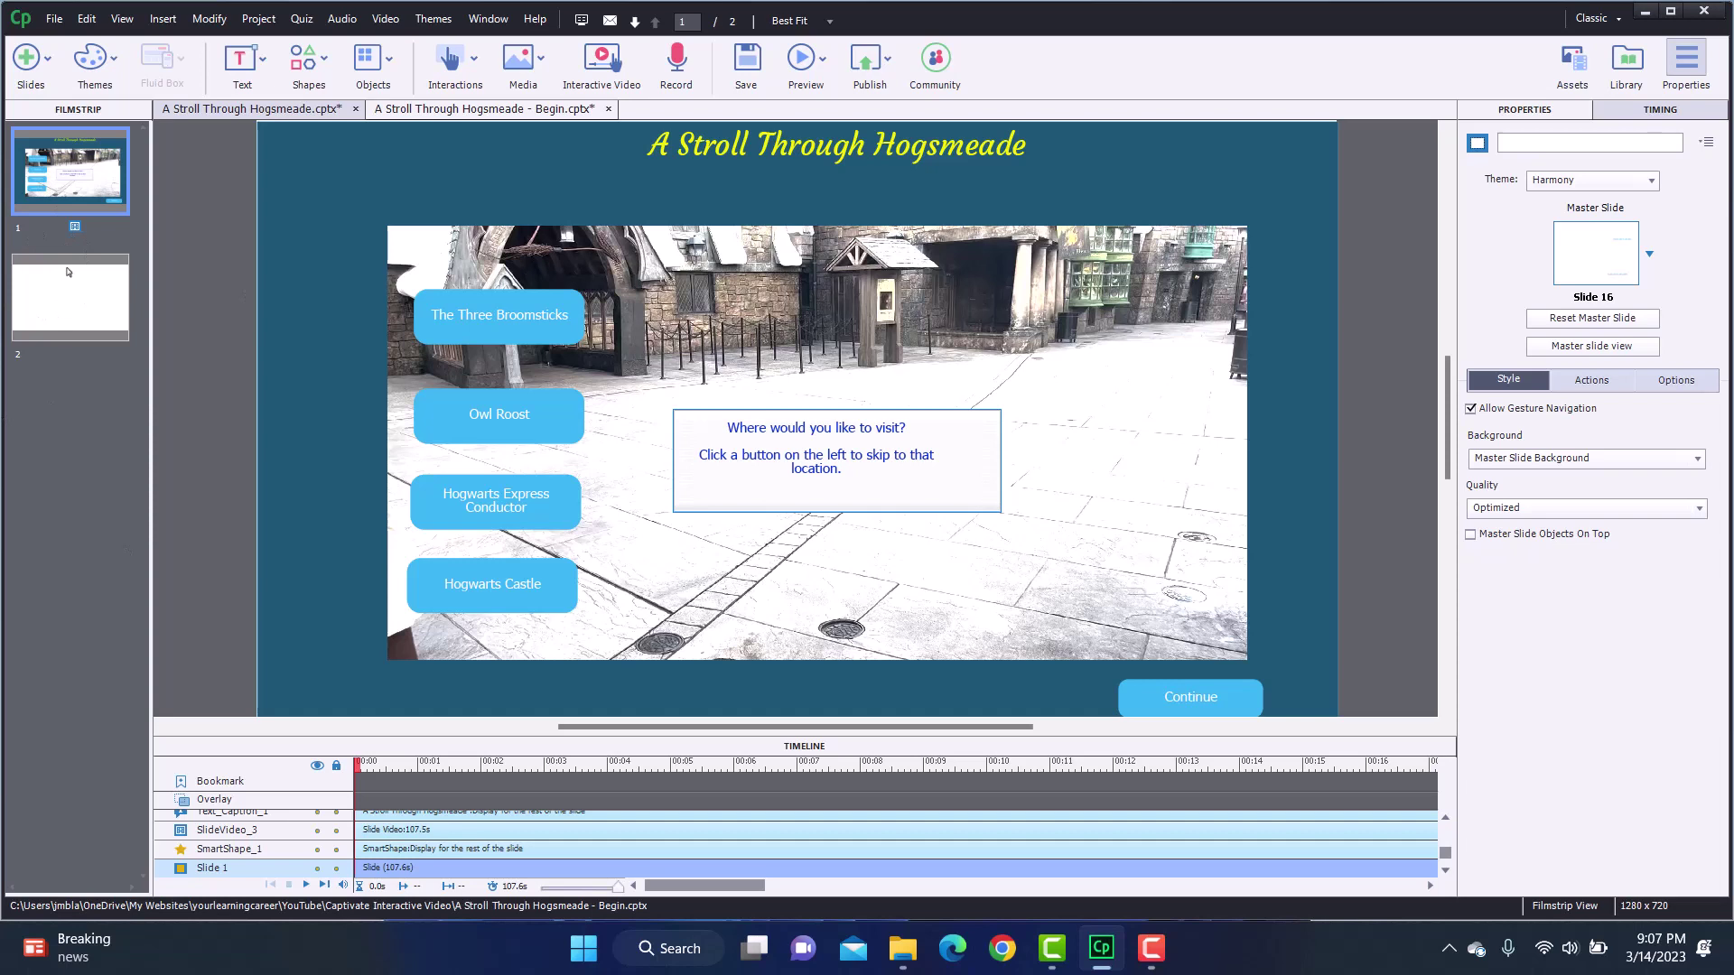
- Go to the blank second slide and review the slide video insertion options without inserting anything
click(58, 293)
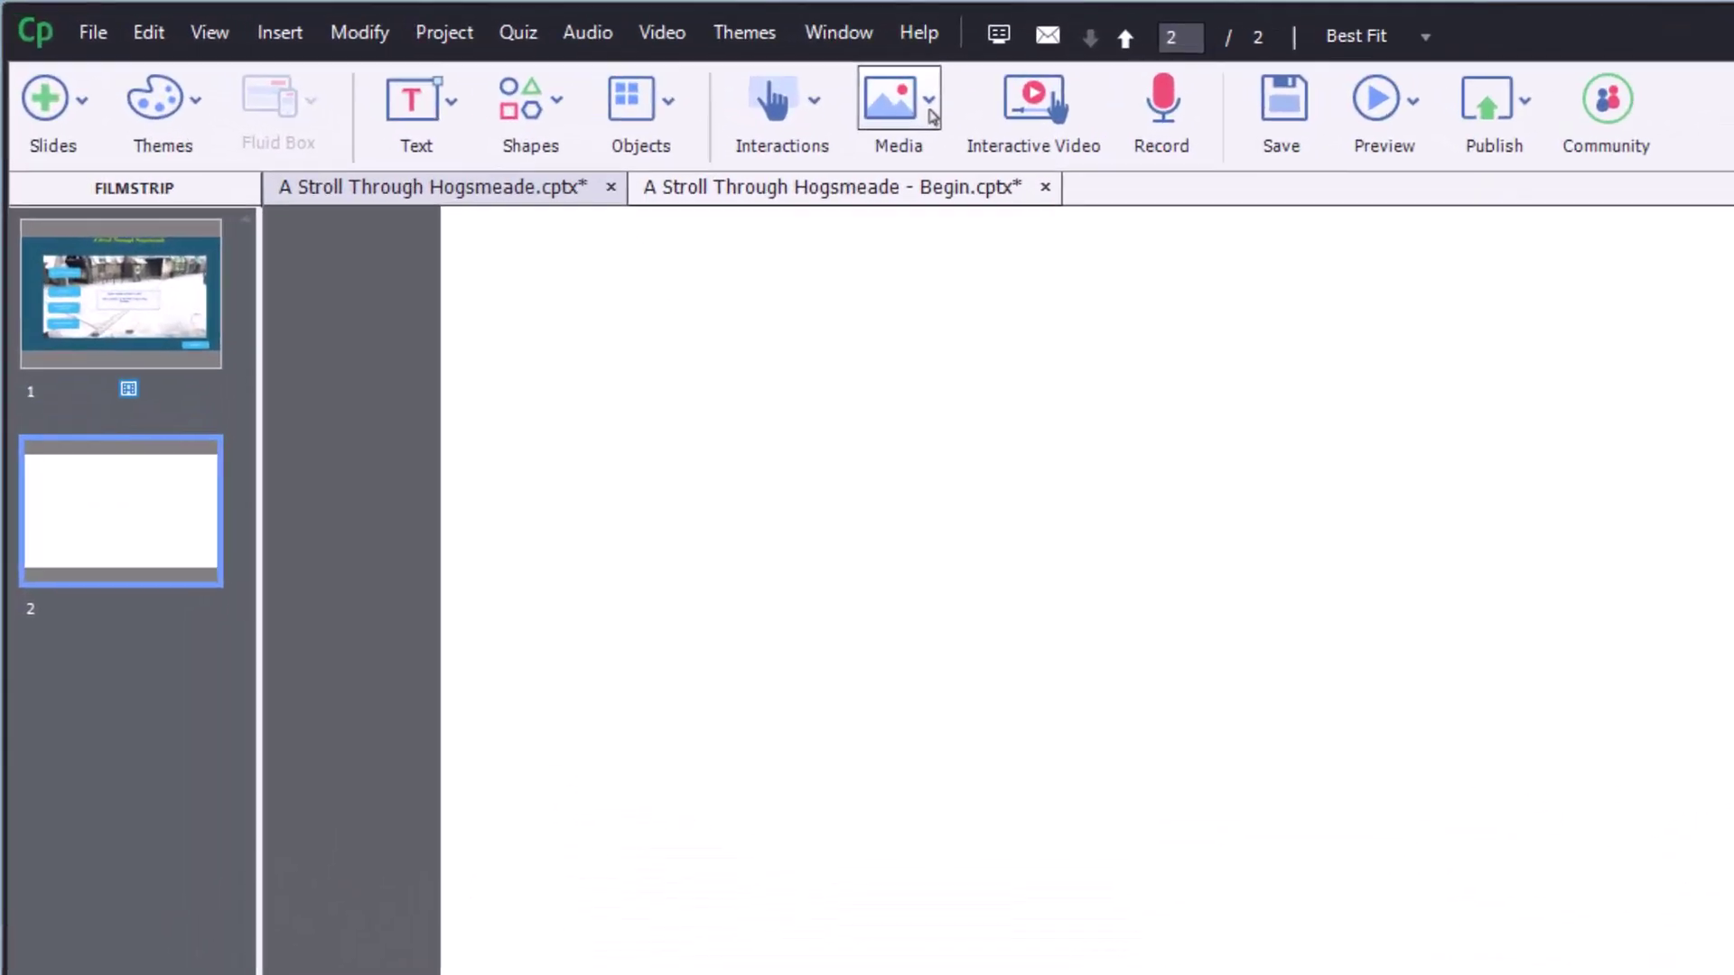
click(931, 115)
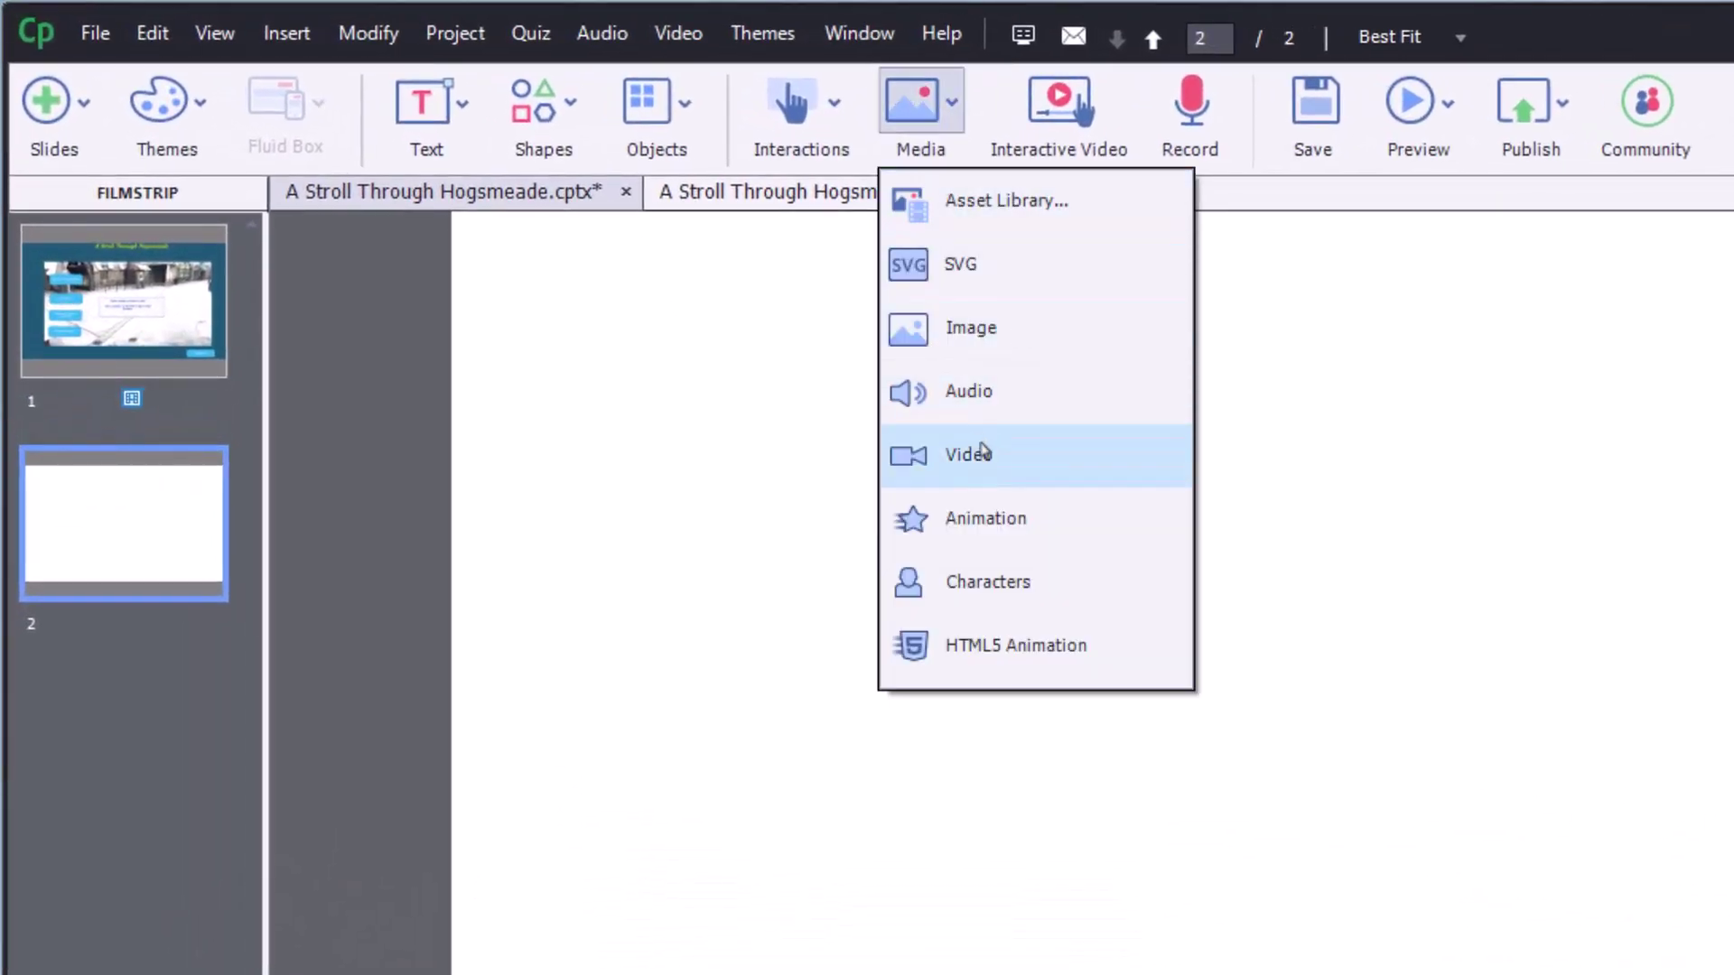
click(983, 453)
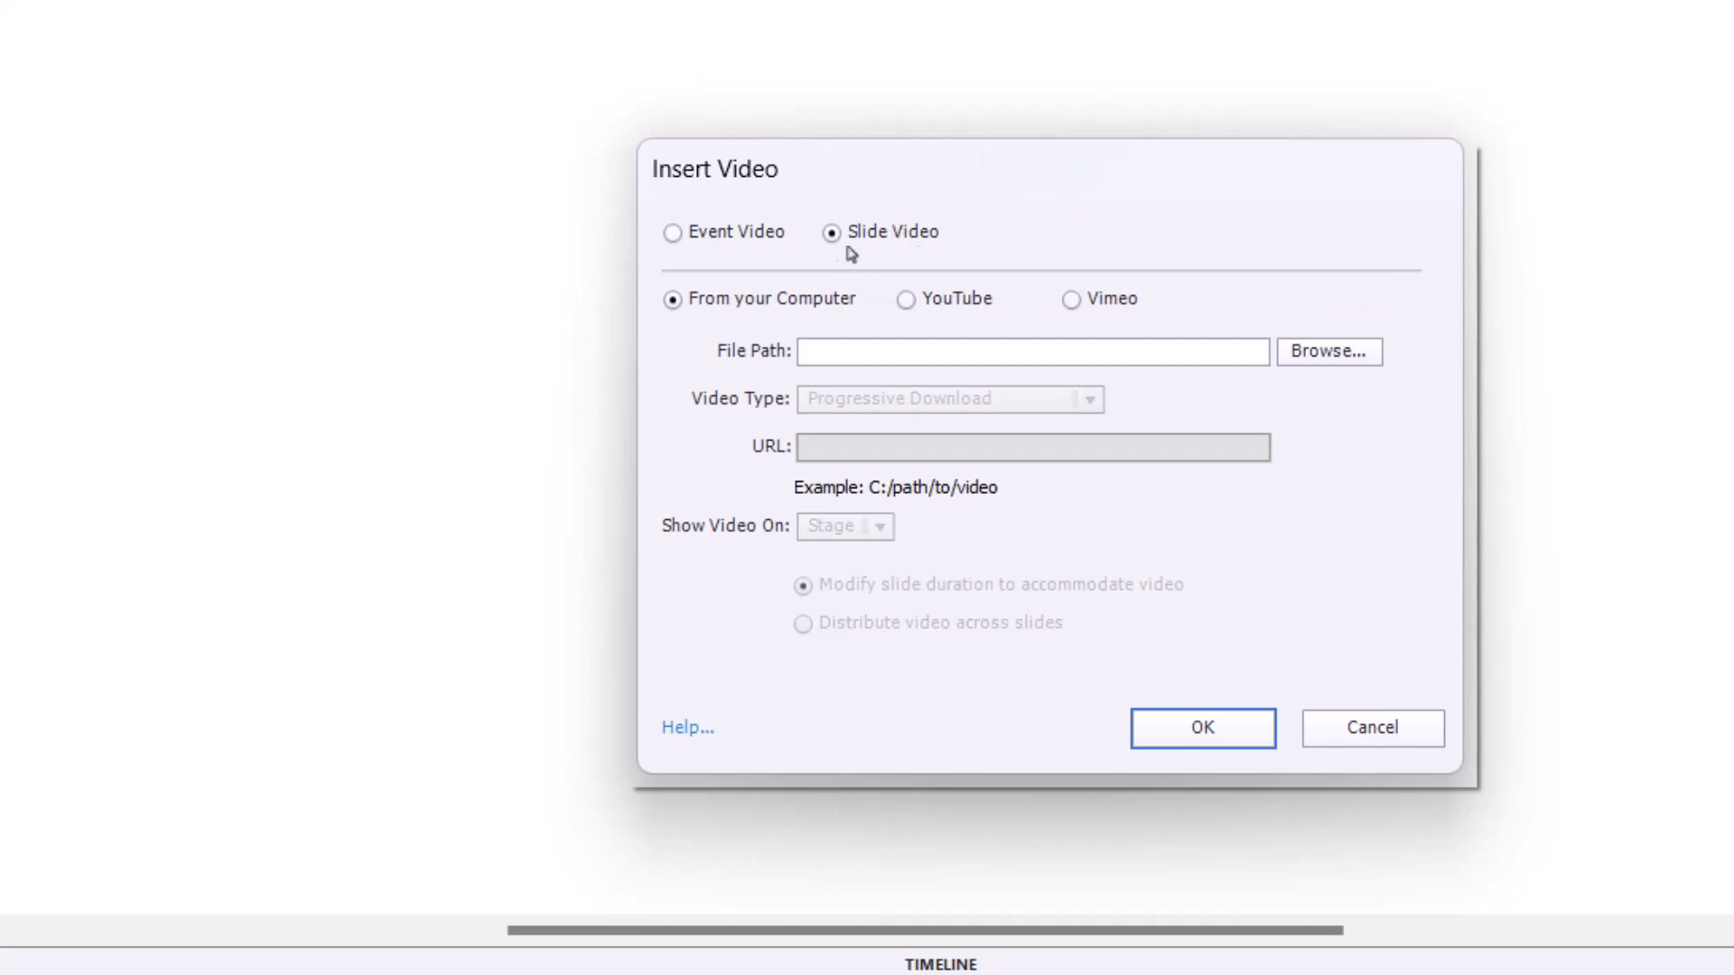
drag(1028, 211, 1168, 8)
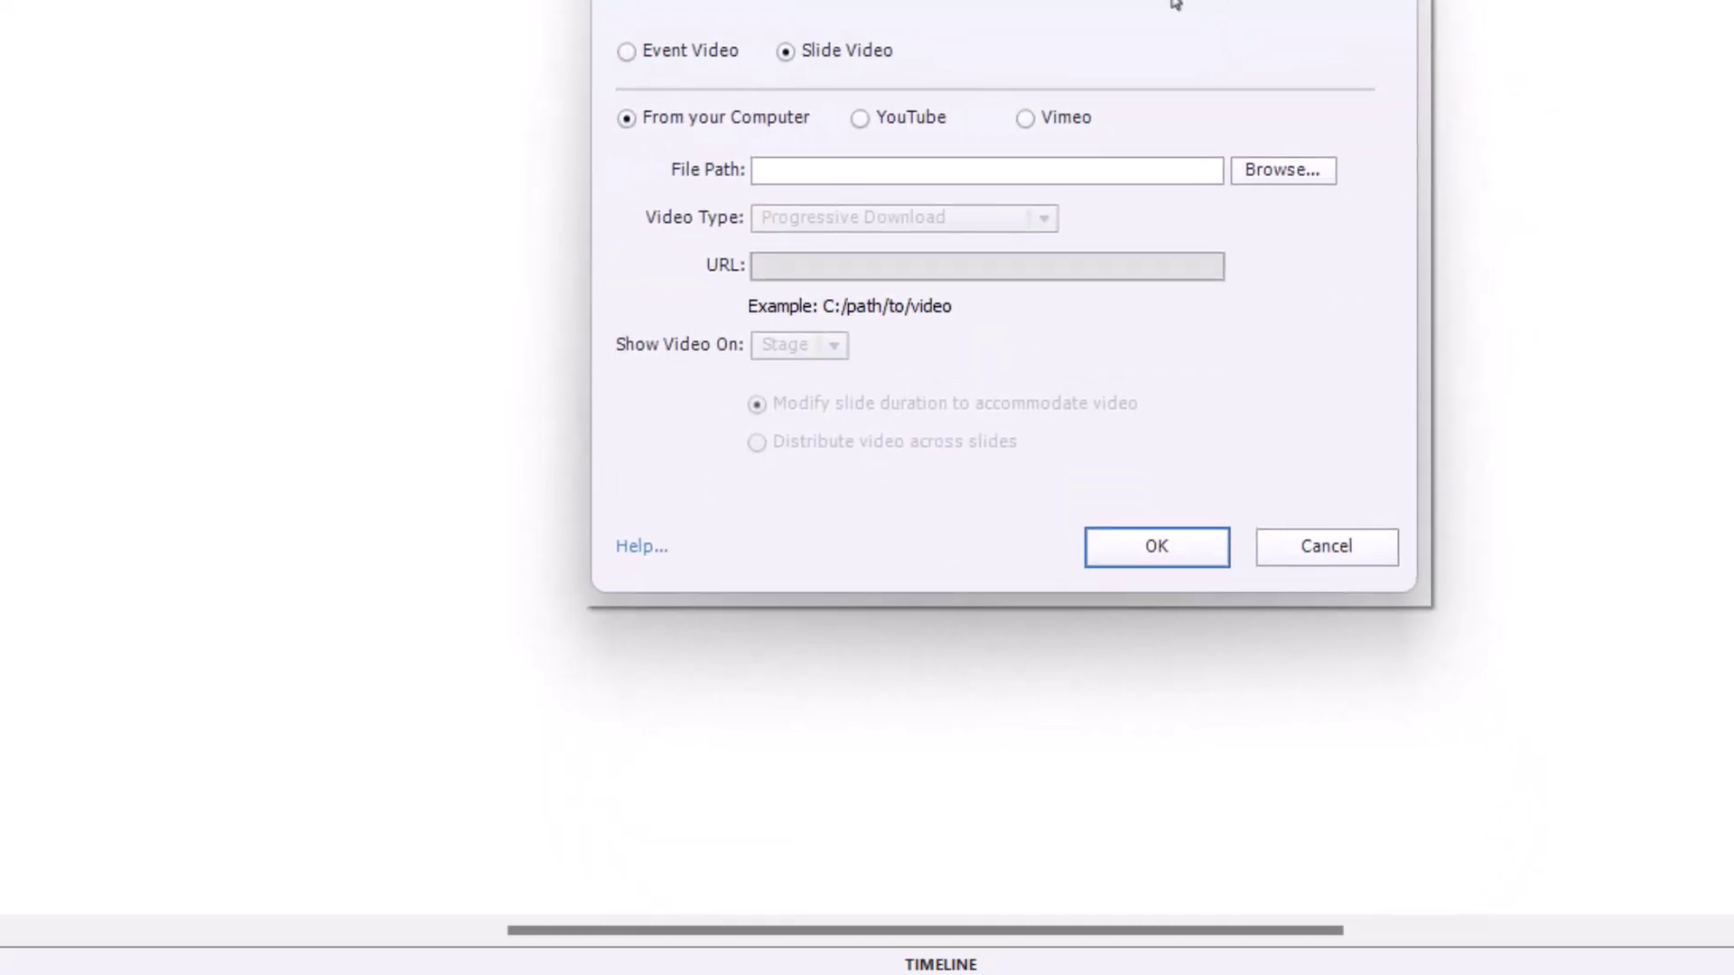
click(1328, 552)
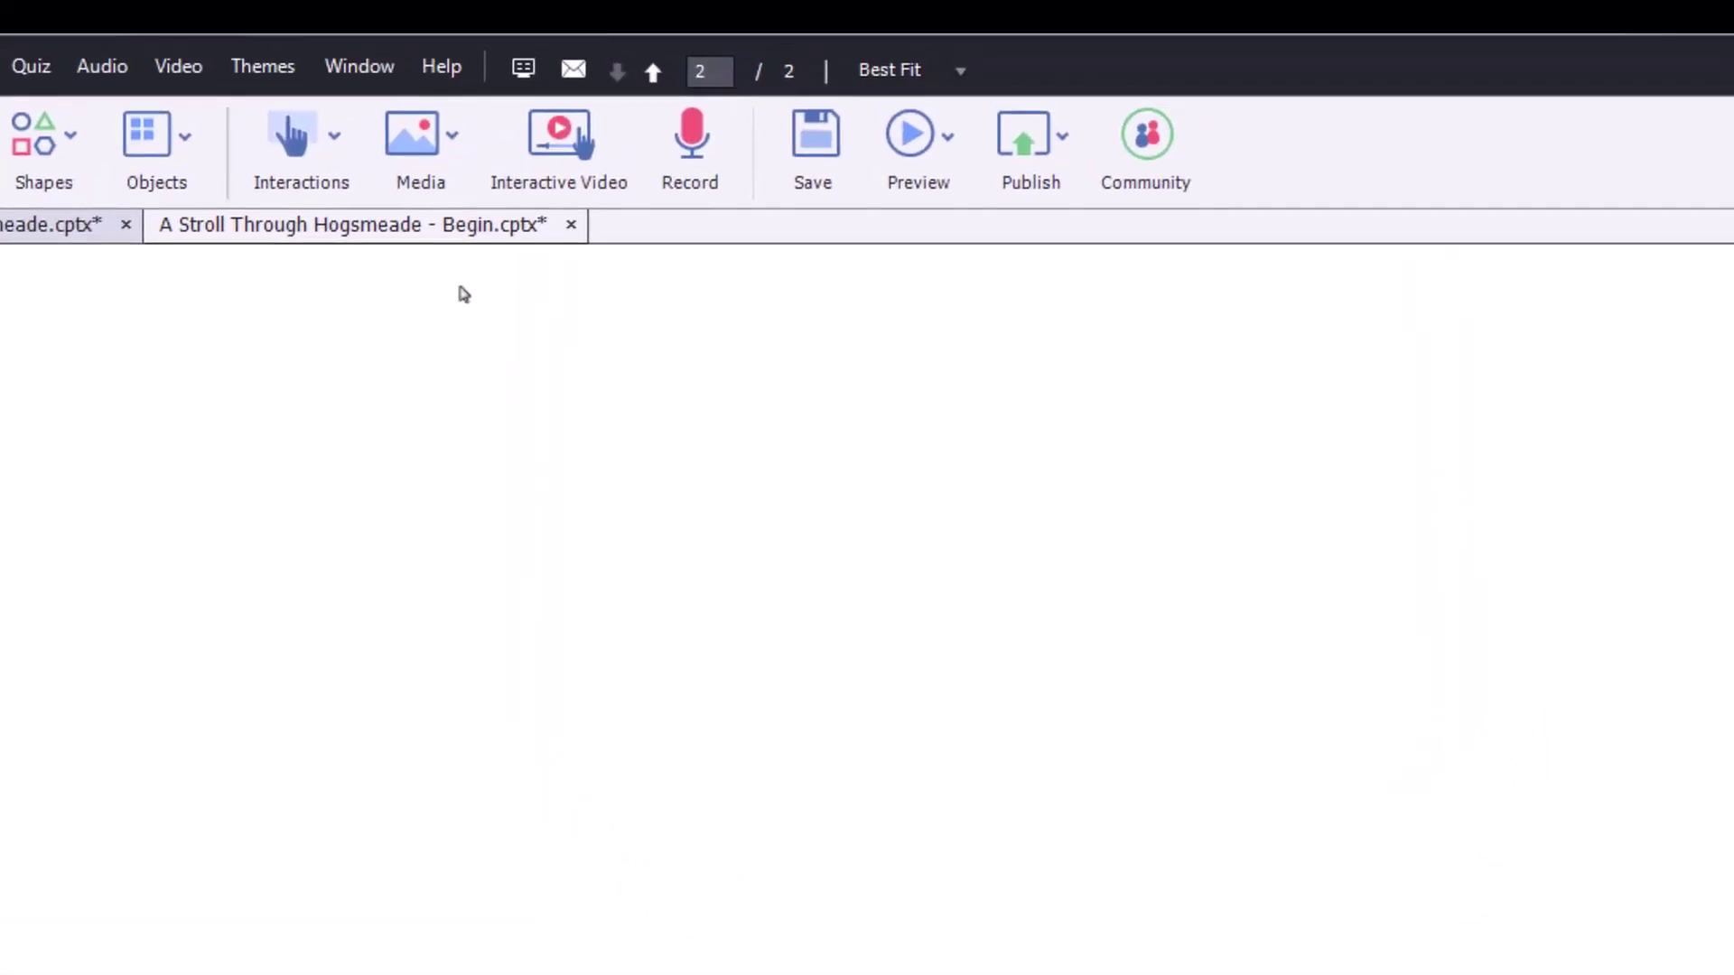
- Try to insert the MOV clip 20220702_120054000_iOS from the computer as an interactive video on slide 2
click(557, 142)
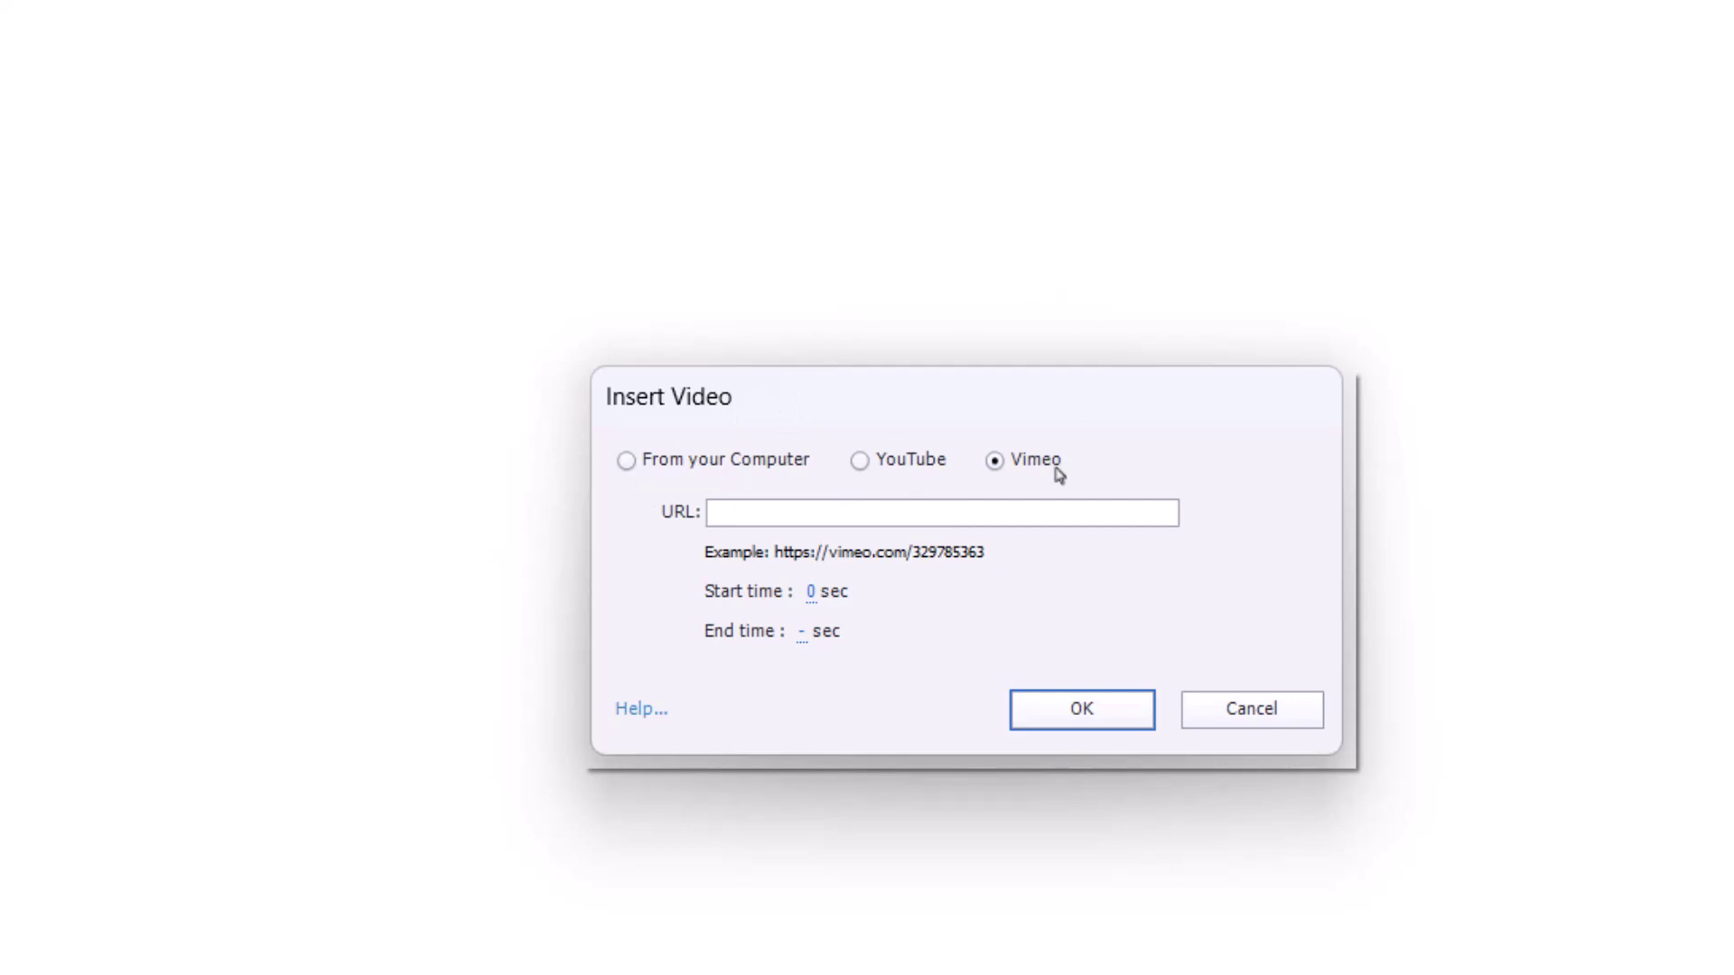
click(626, 460)
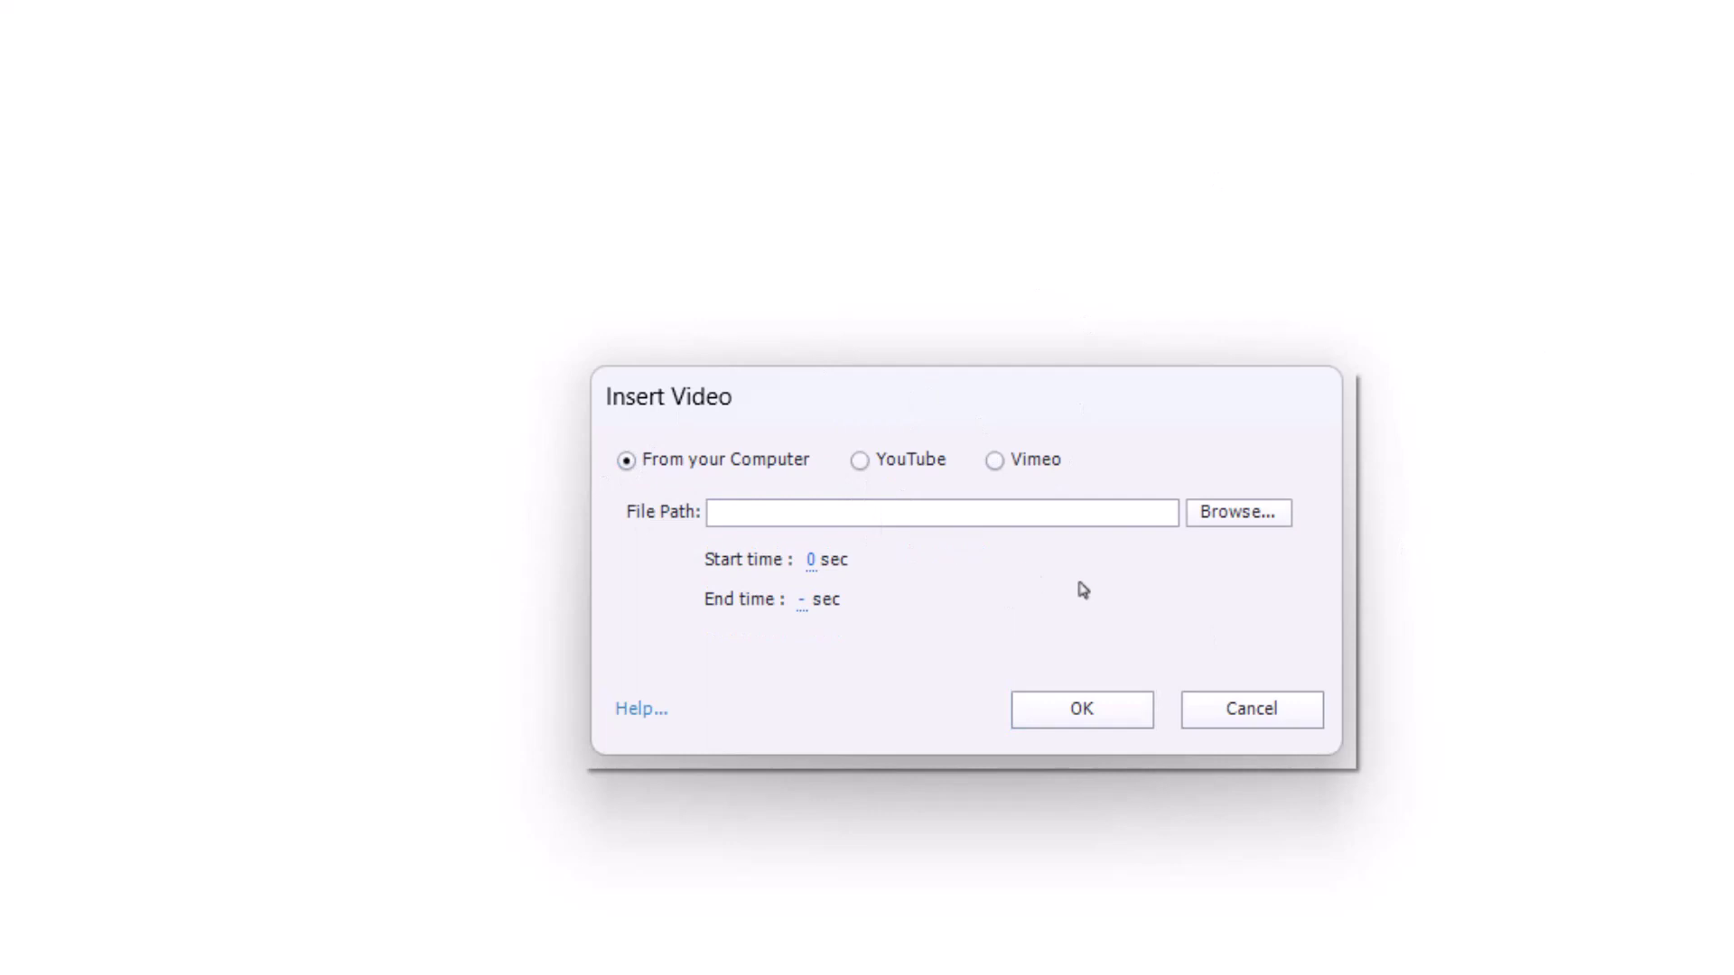
click(1277, 511)
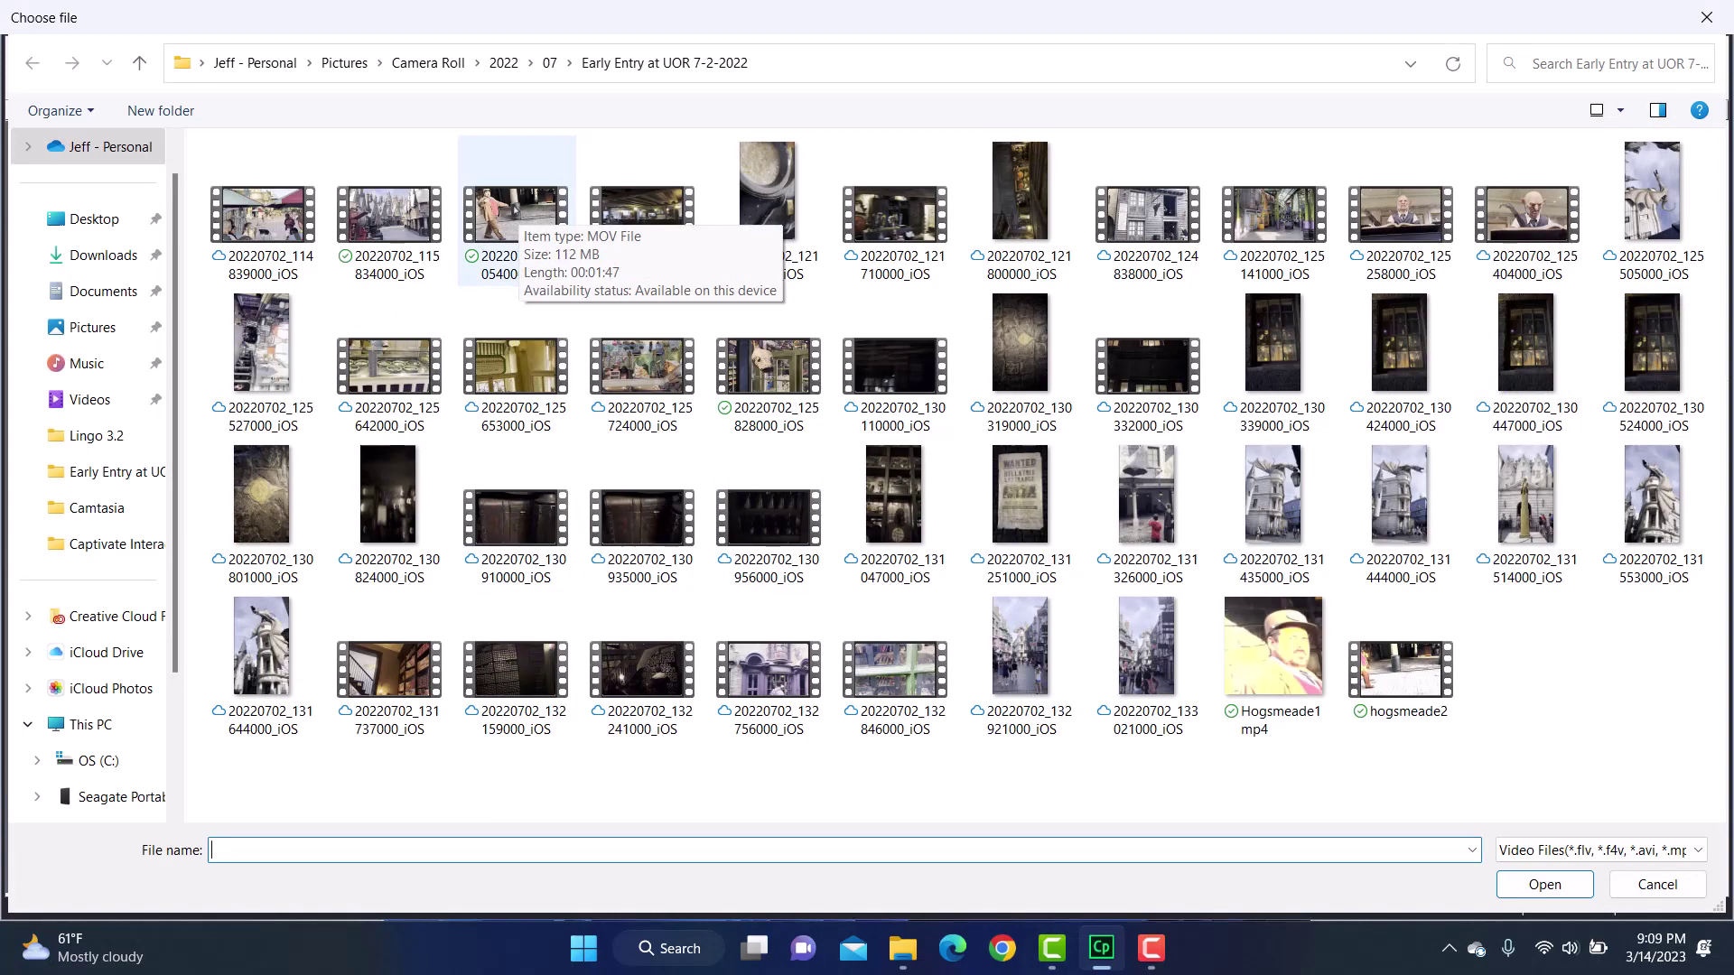
click(515, 217)
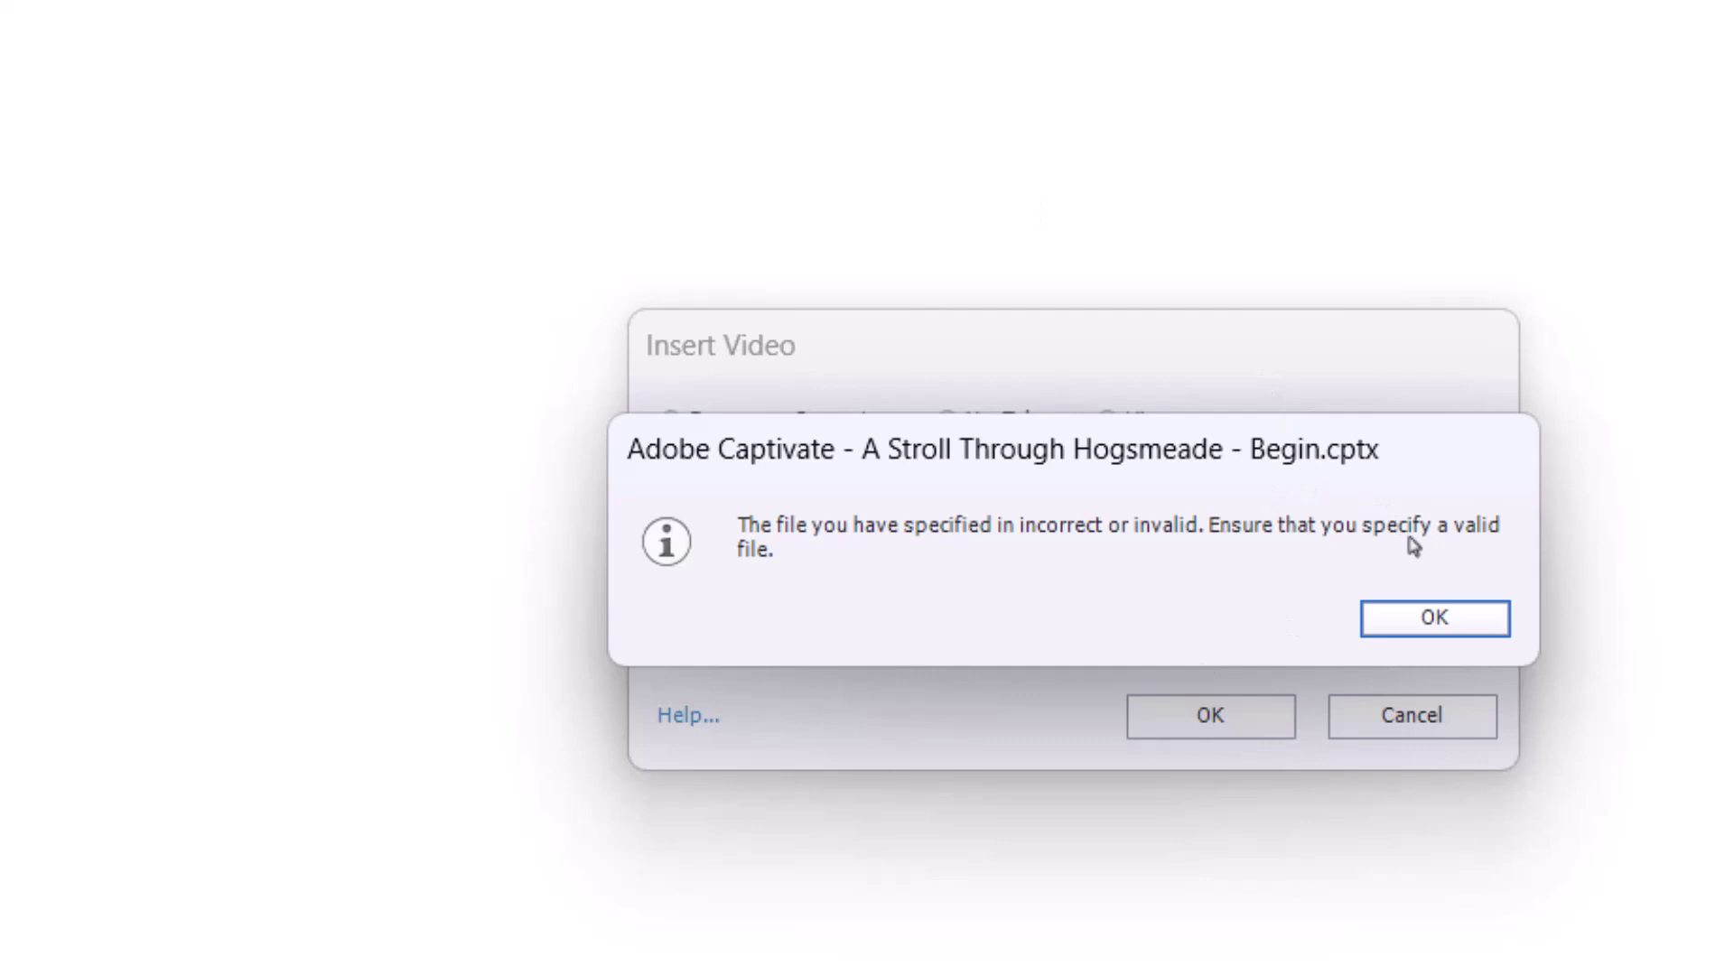
click(1456, 620)
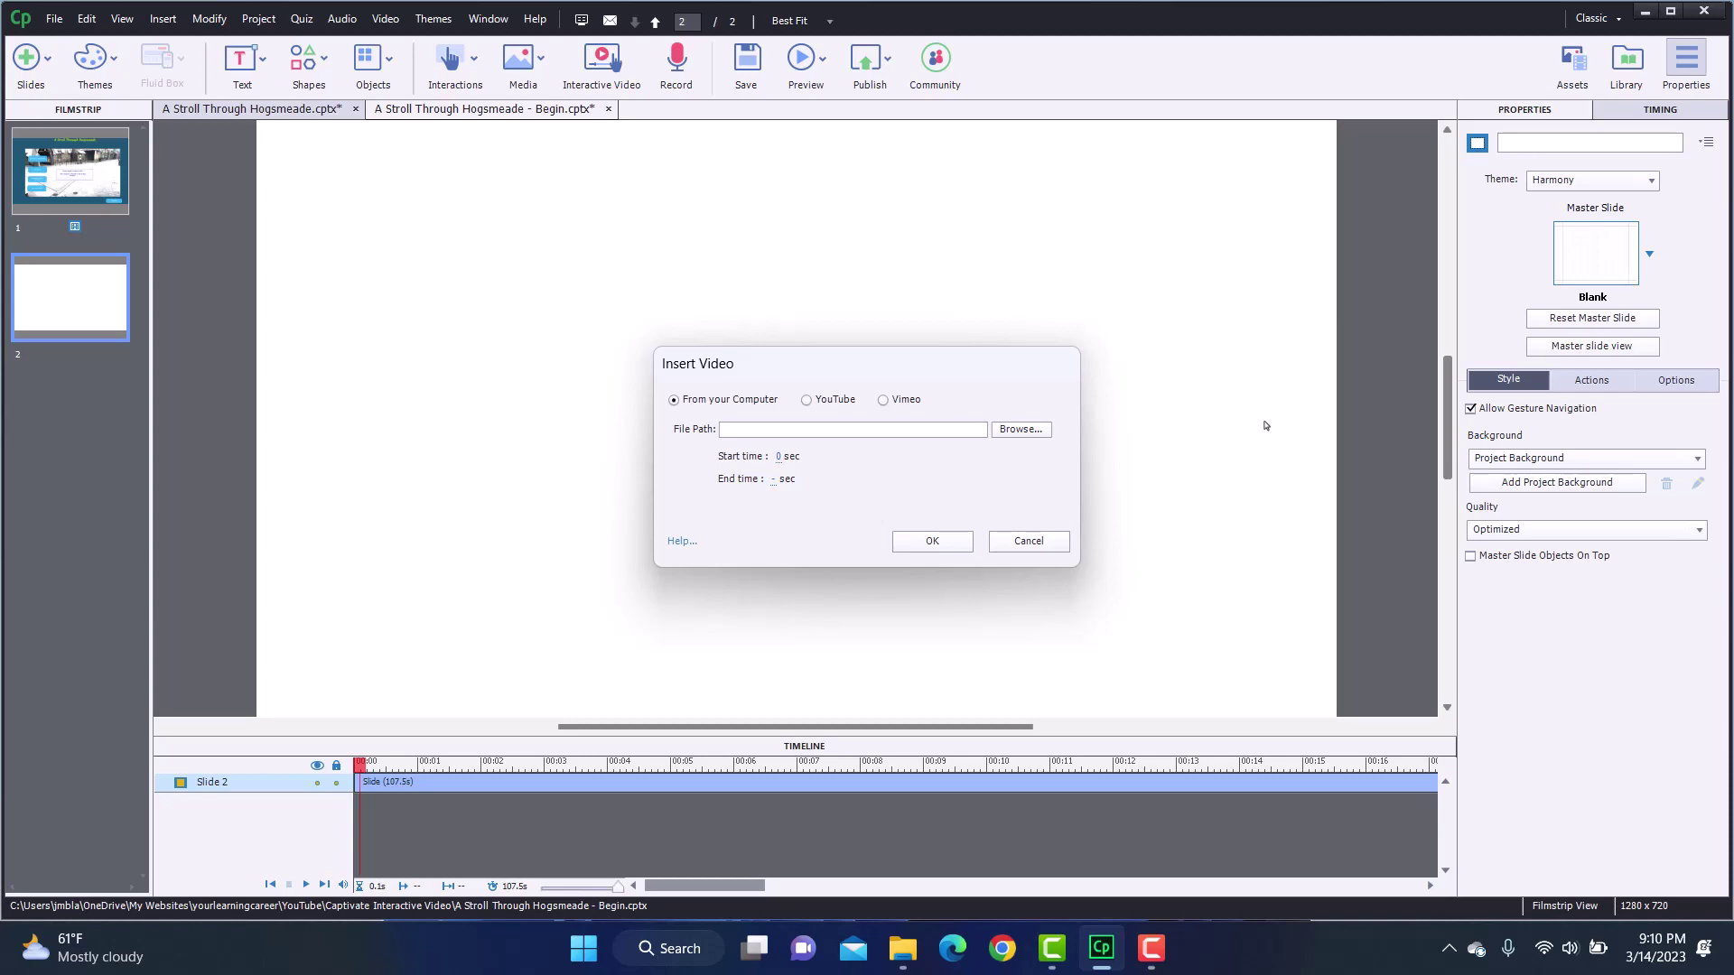
- Insert the video file Hogsmeade1 mp4 from the computer as the interactive video on slide 2
click(1023, 428)
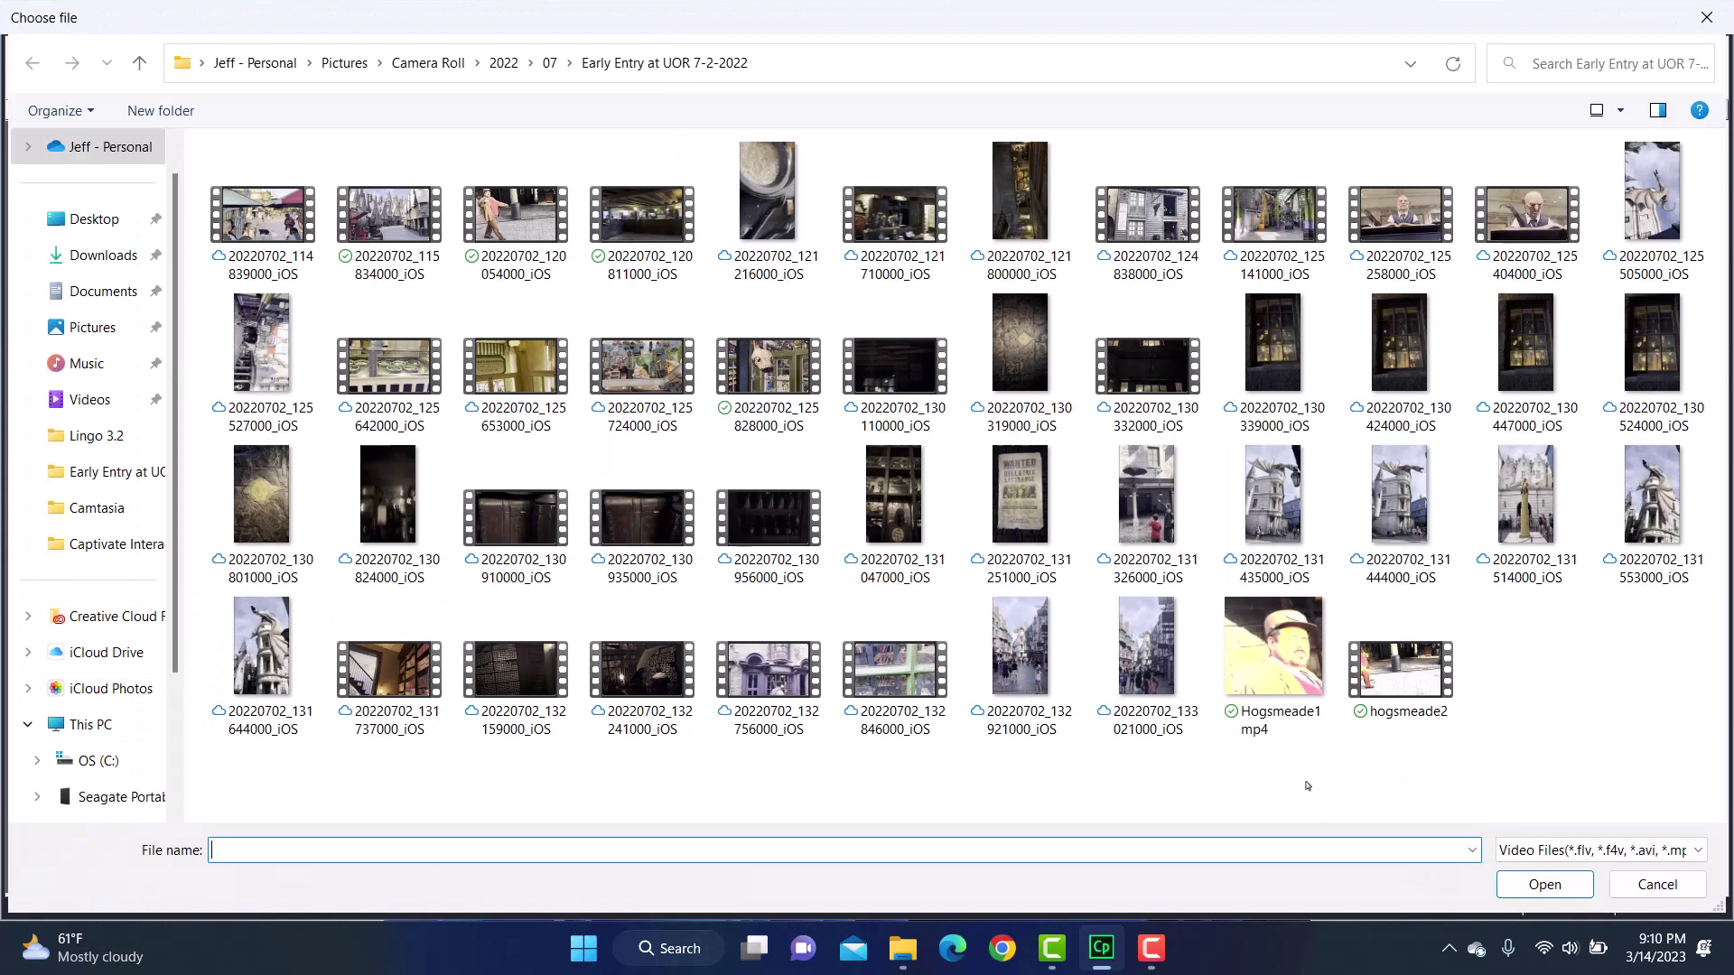
click(1307, 733)
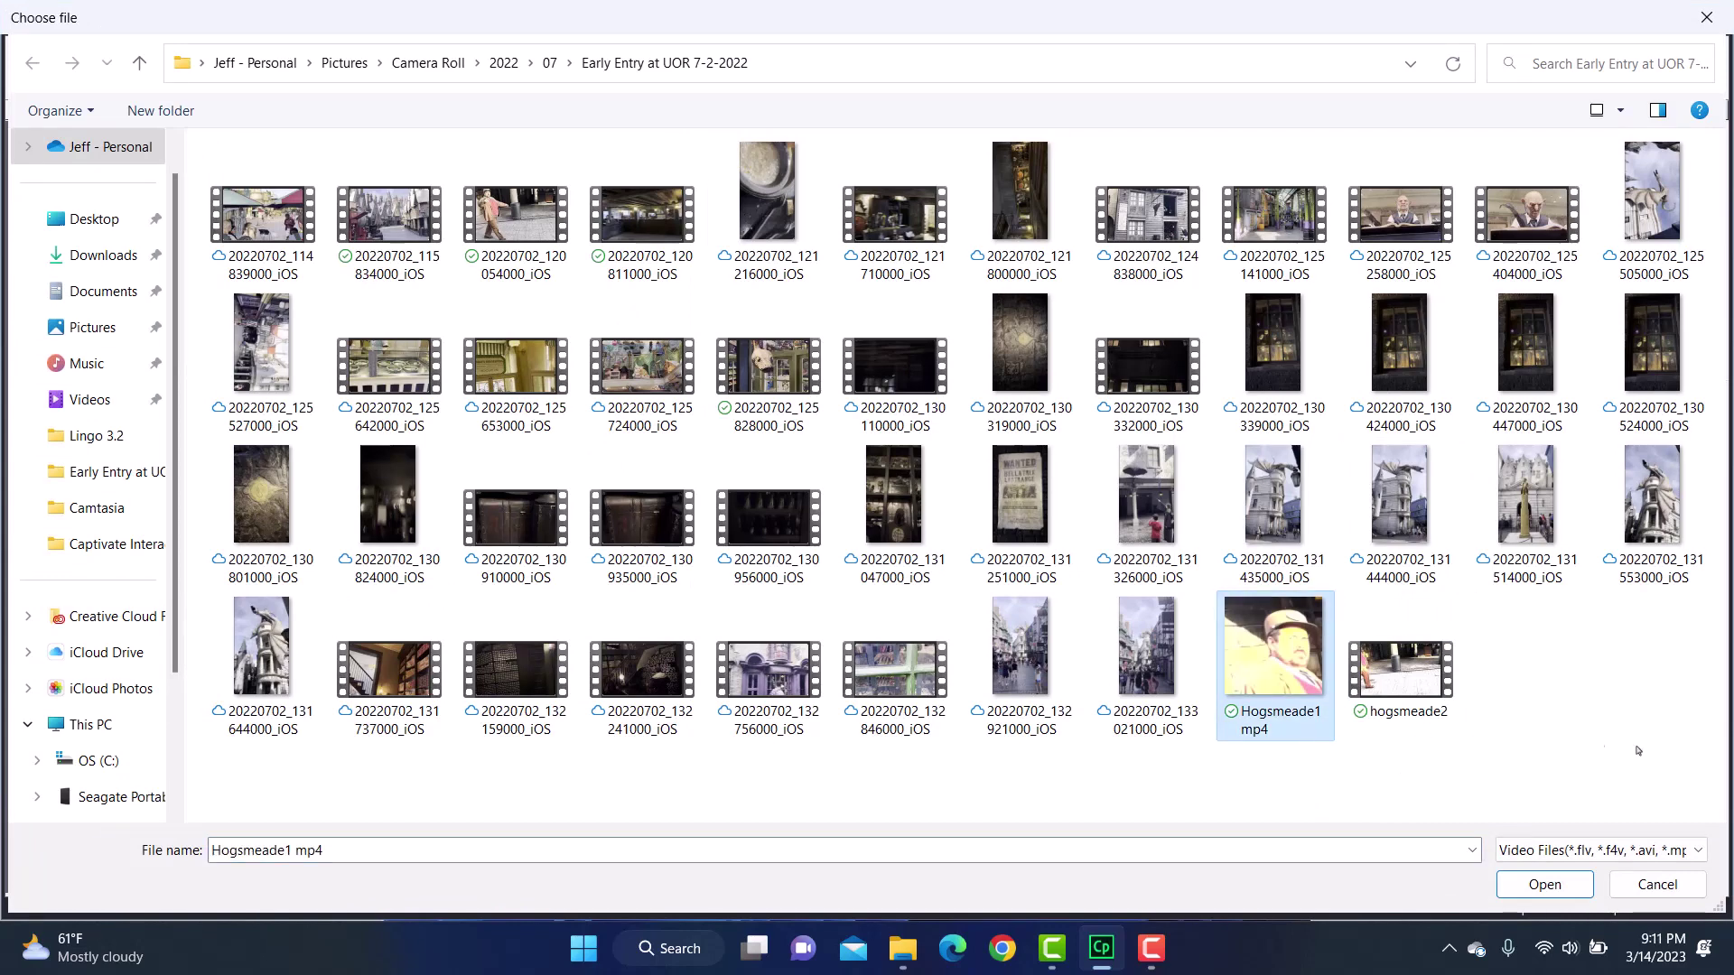
click(1541, 888)
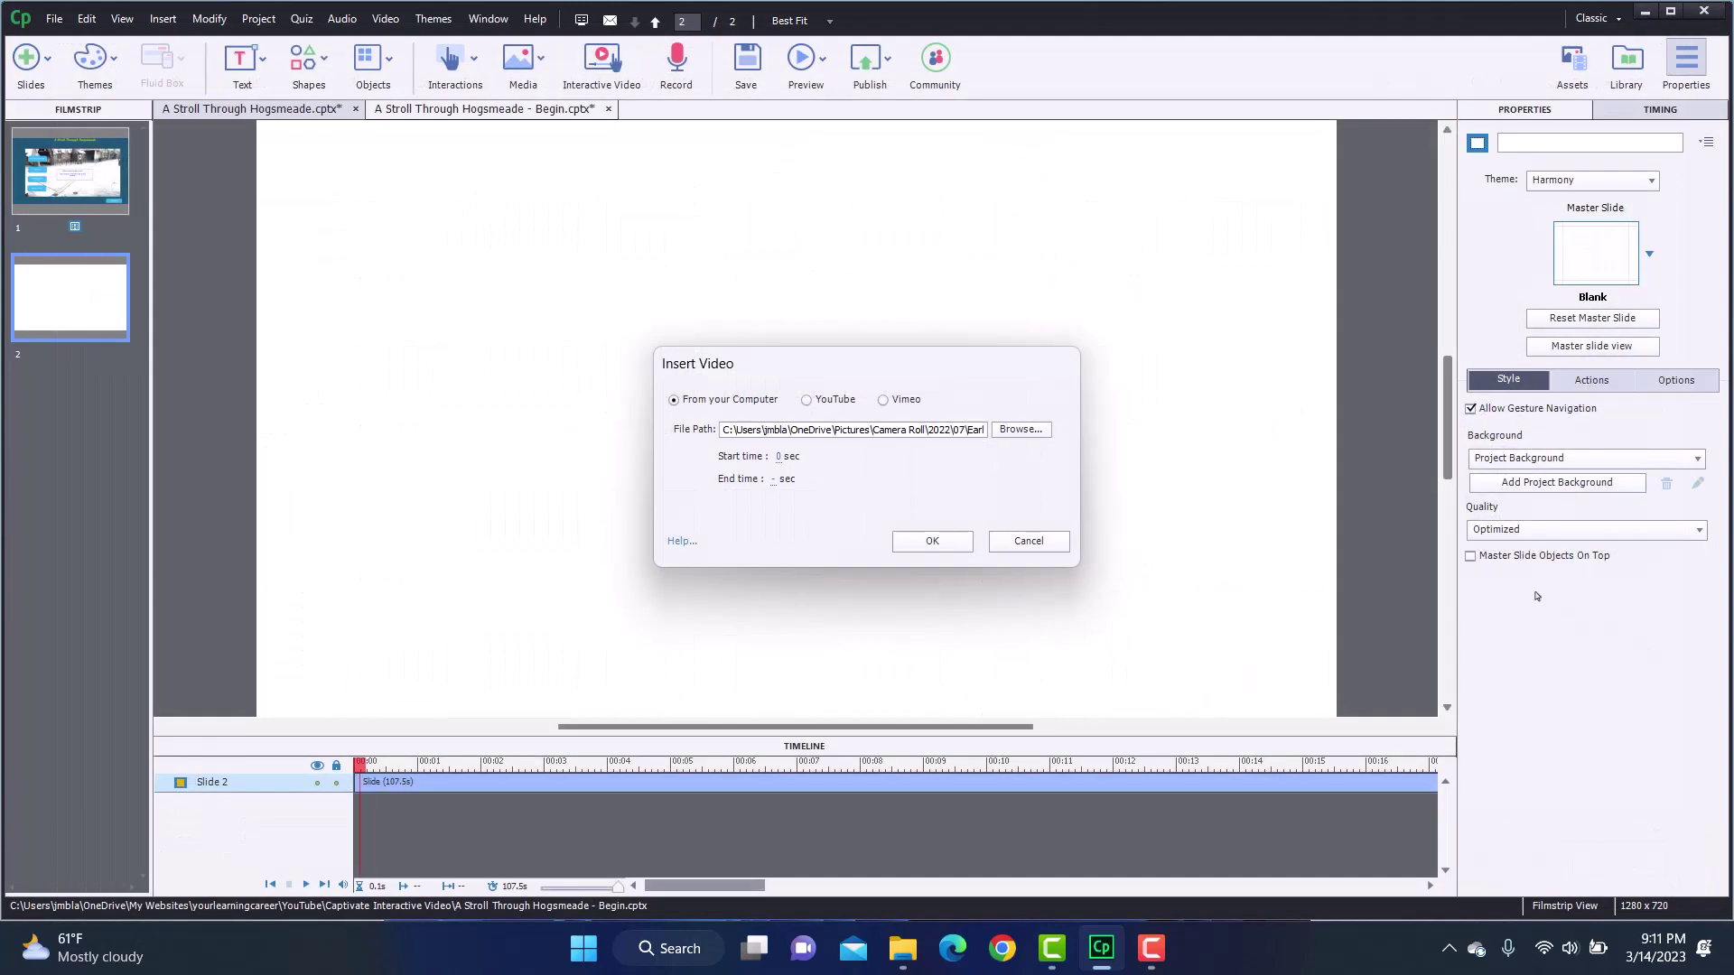
click(932, 541)
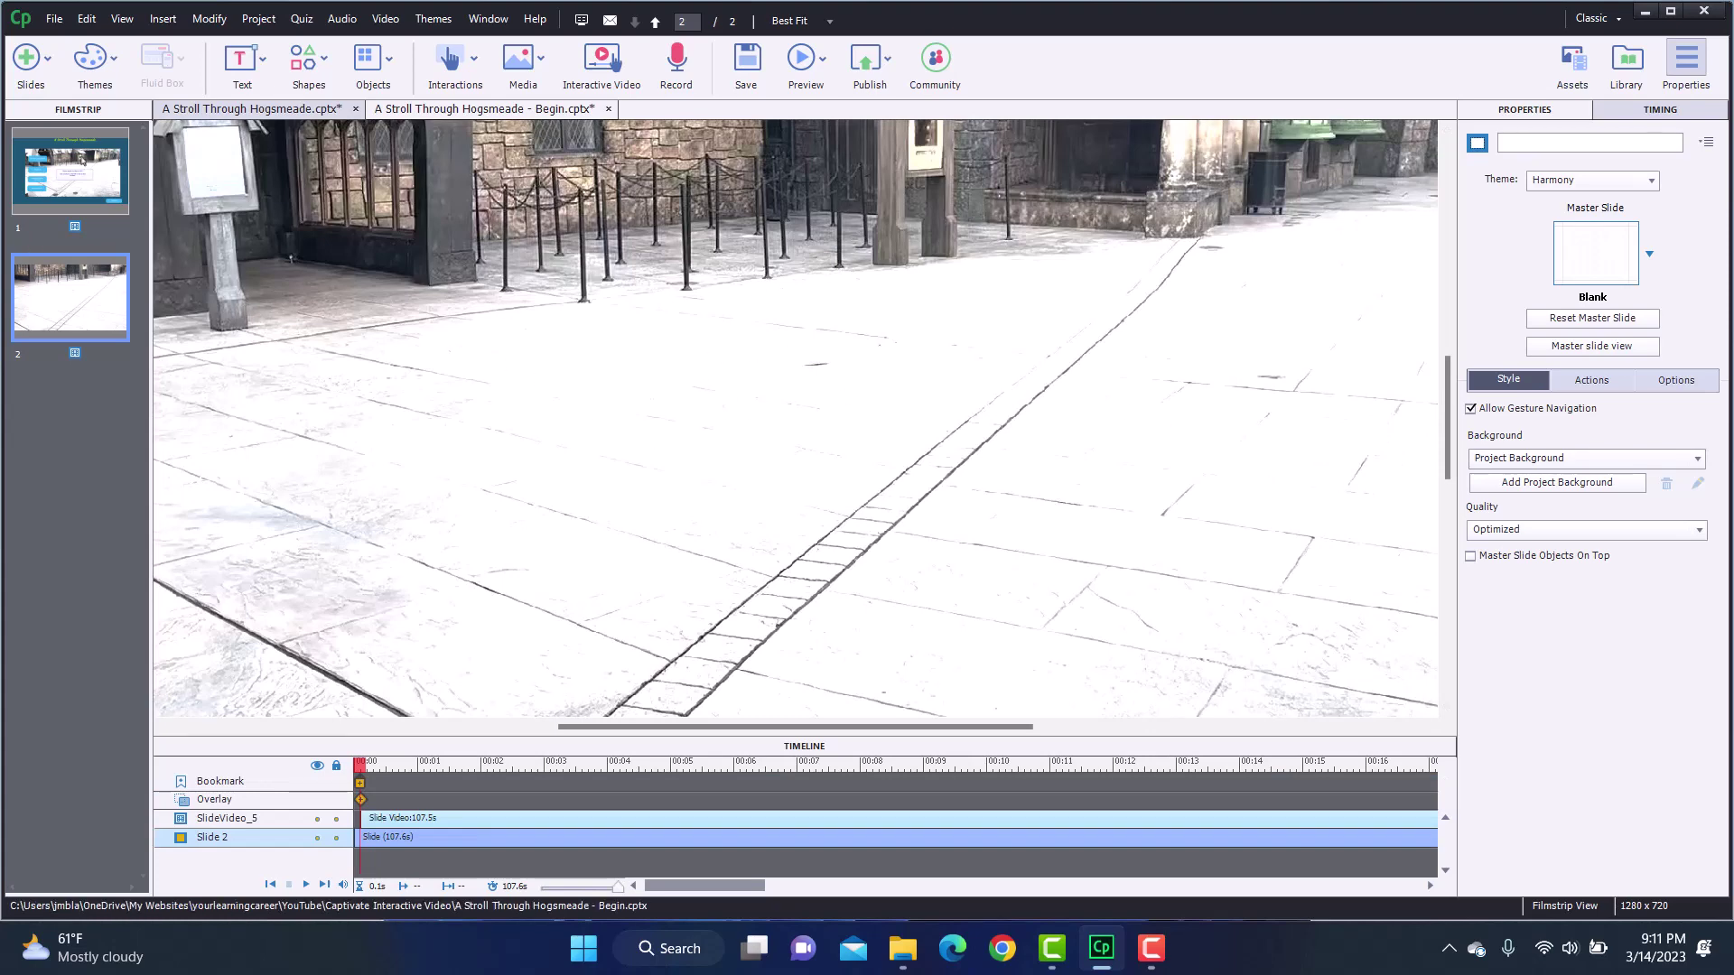
- Examine the slide video and the "Where would you like to visit?" caption on slide 1, plus the available text object types
click(65, 178)
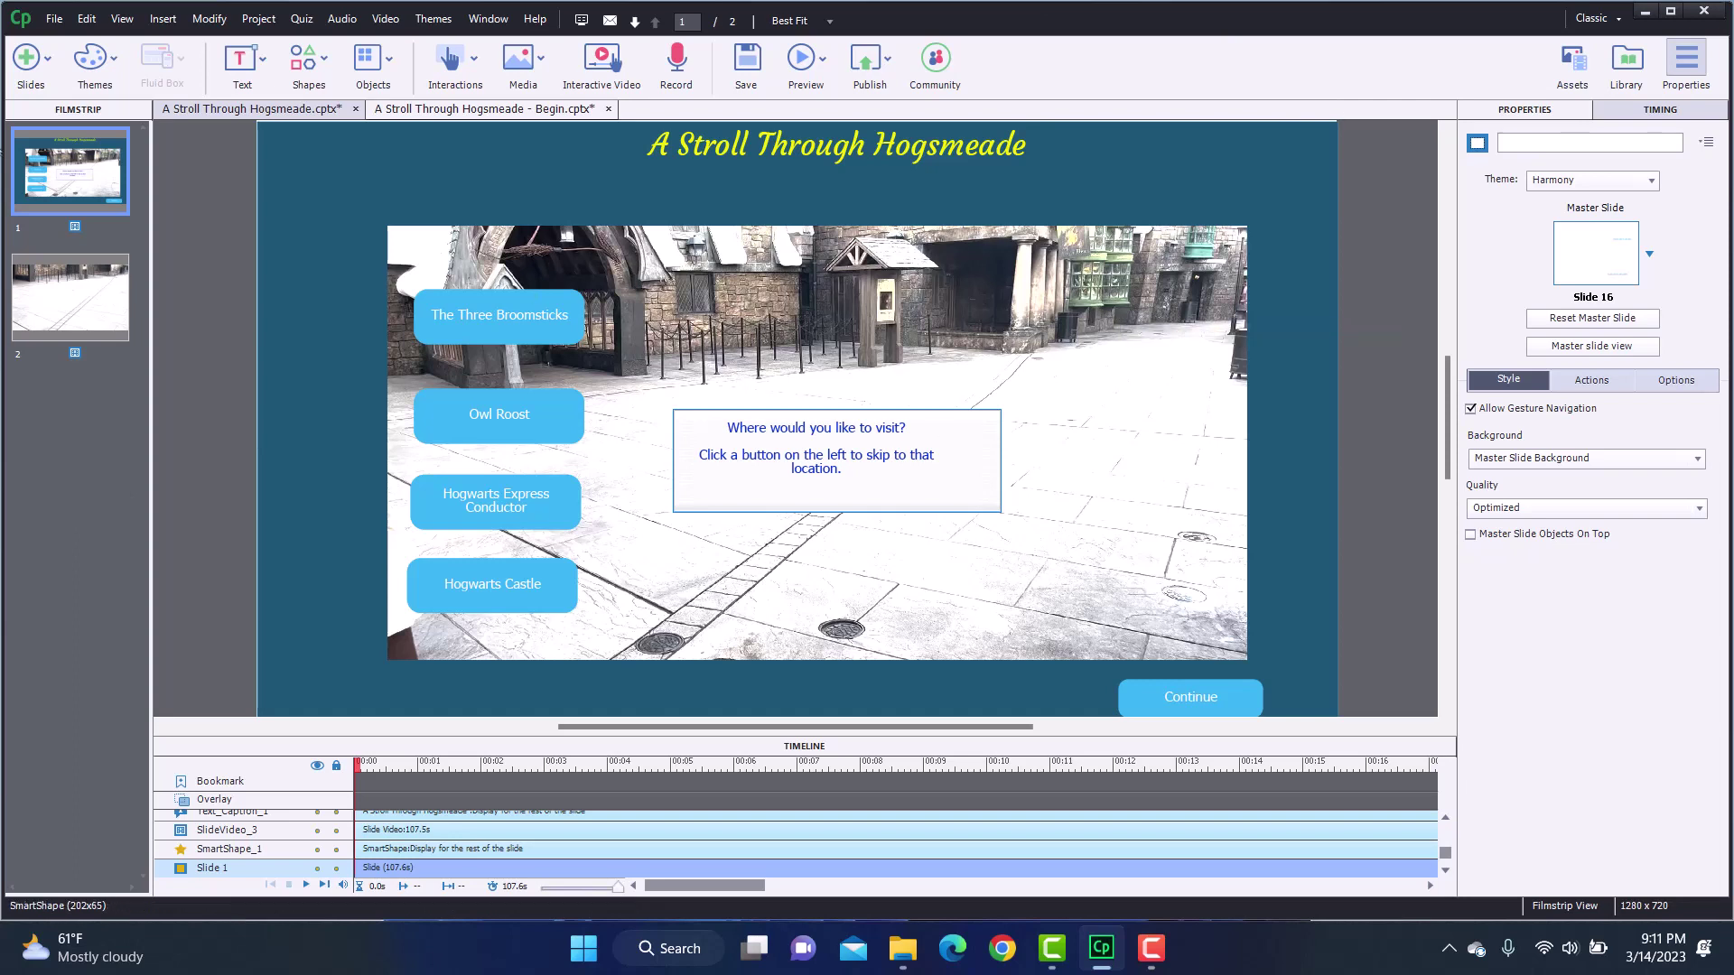
click(1039, 280)
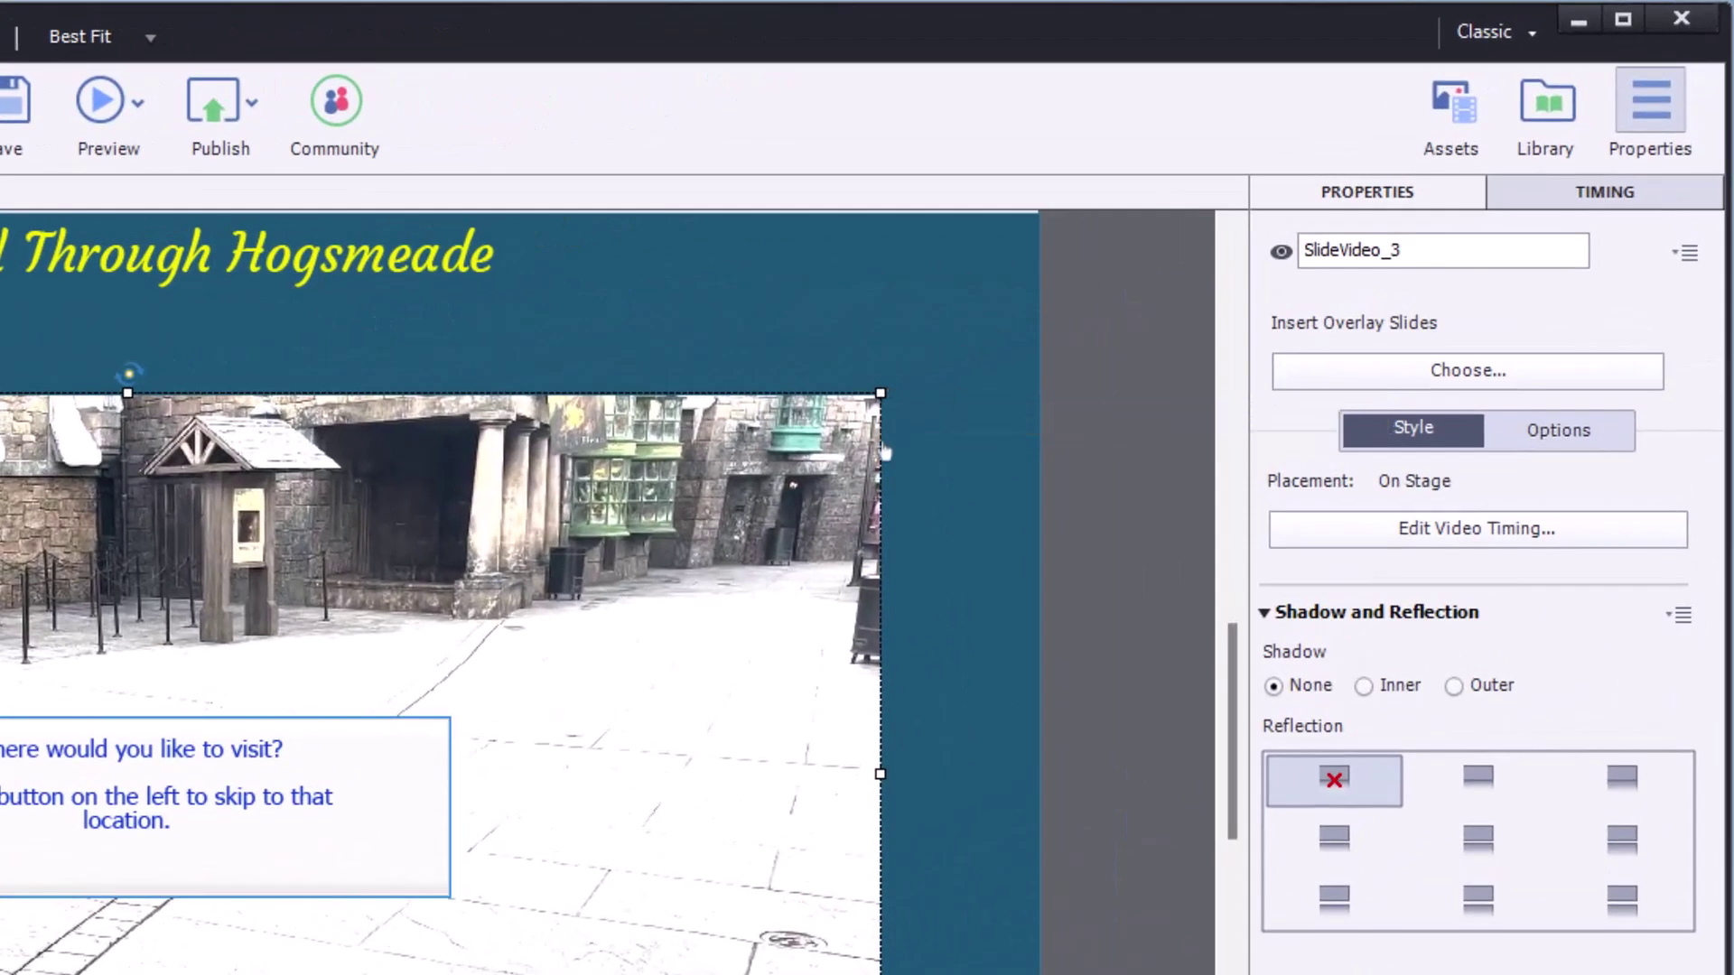
drag(434, 563, 521, 488)
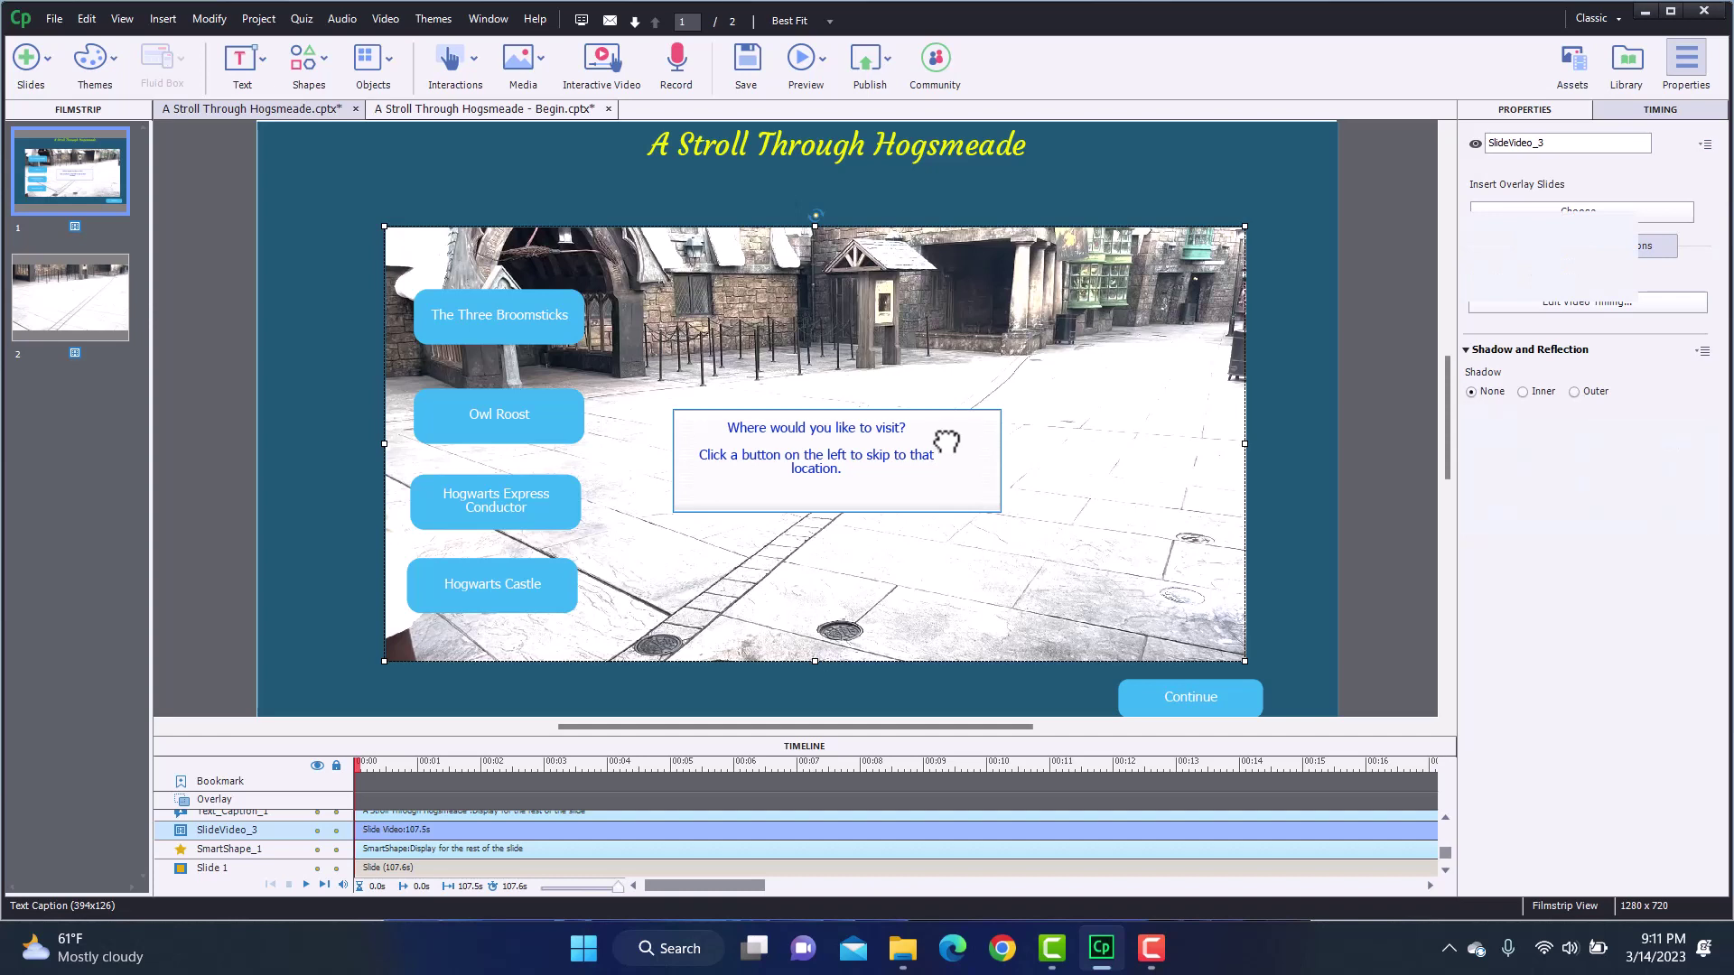
click(946, 441)
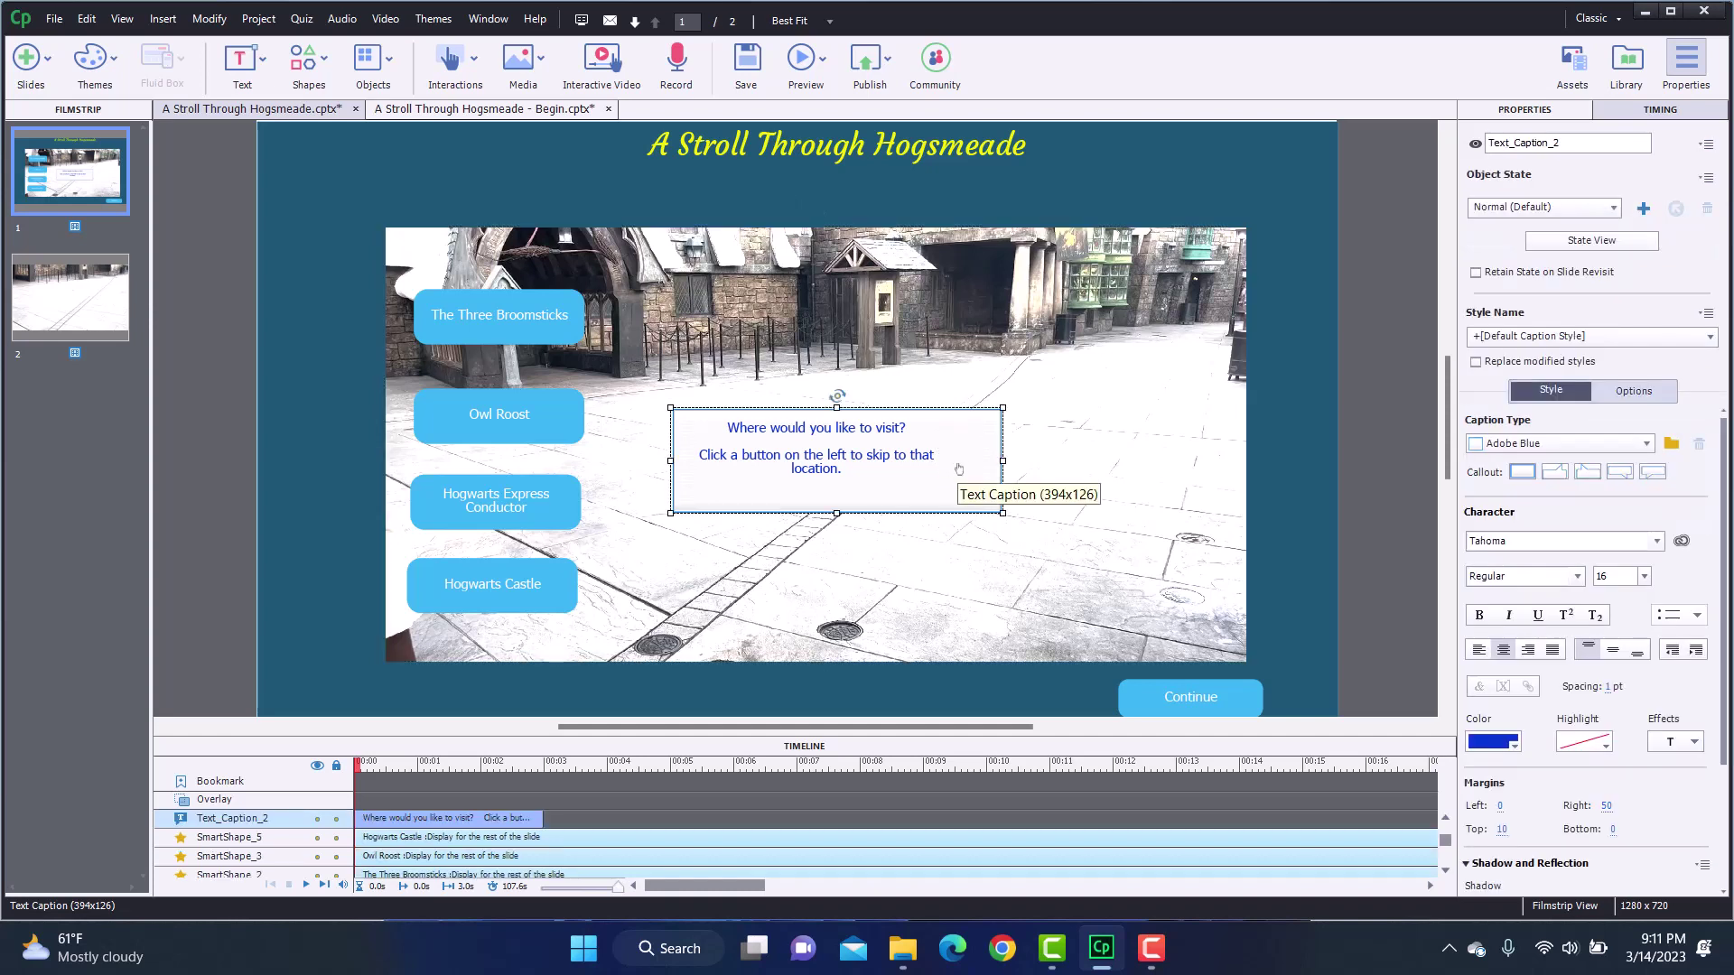
click(242, 61)
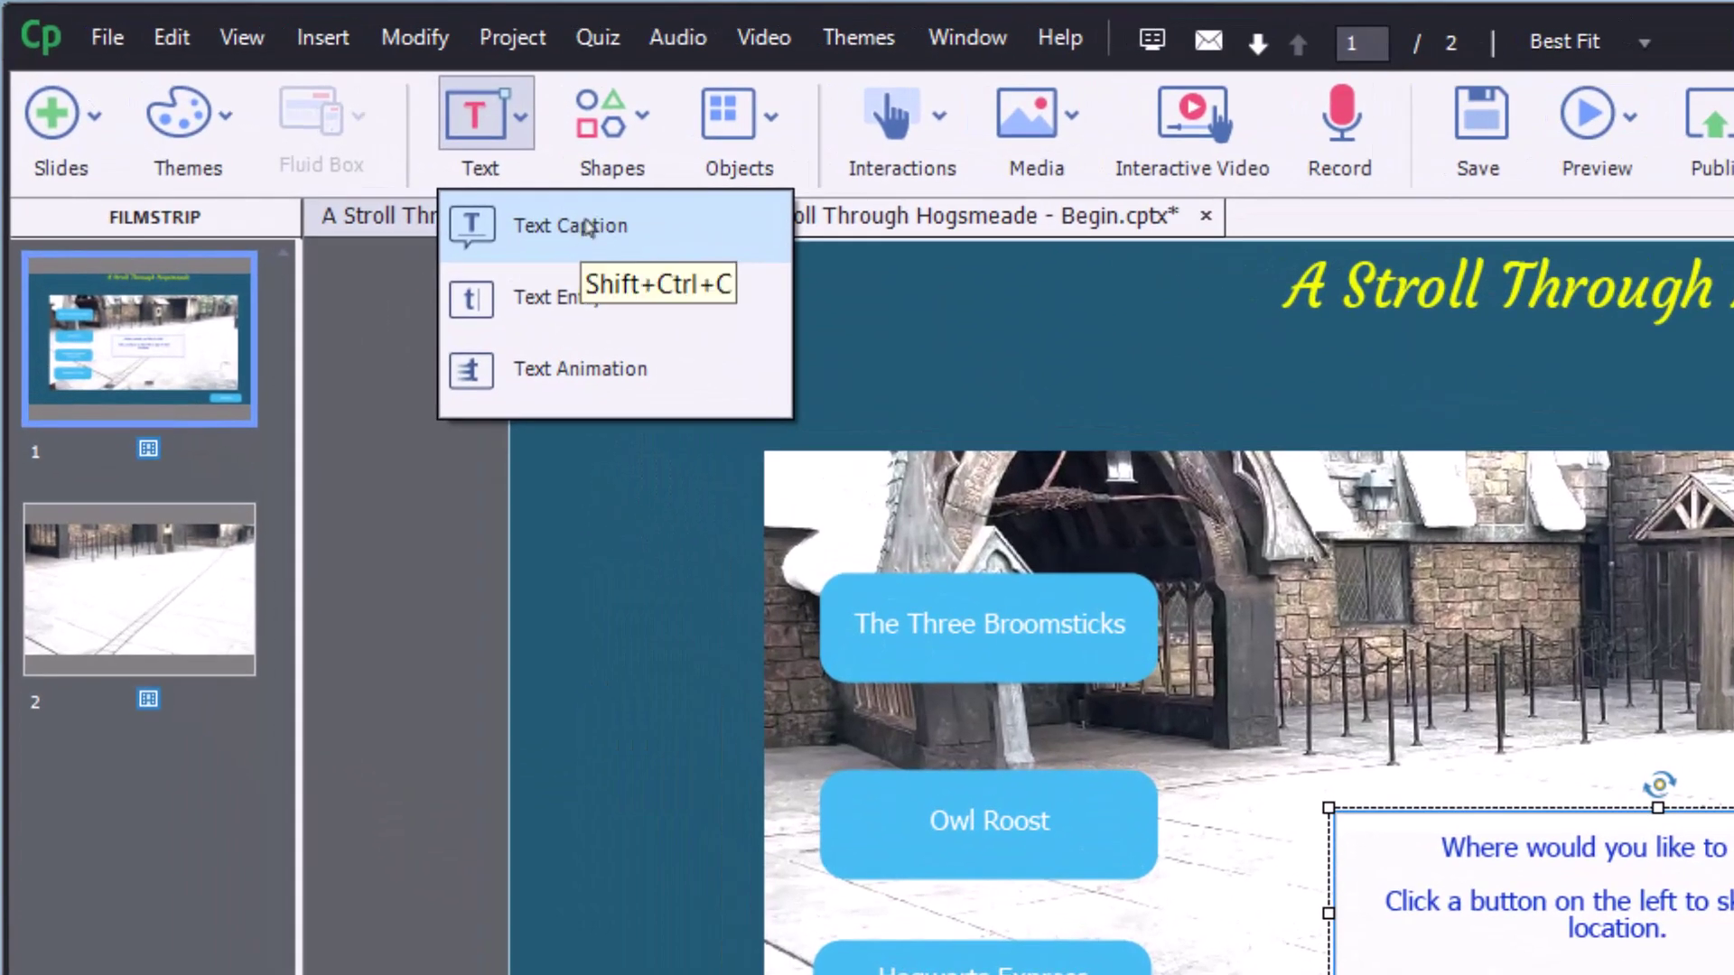
click(1717, 948)
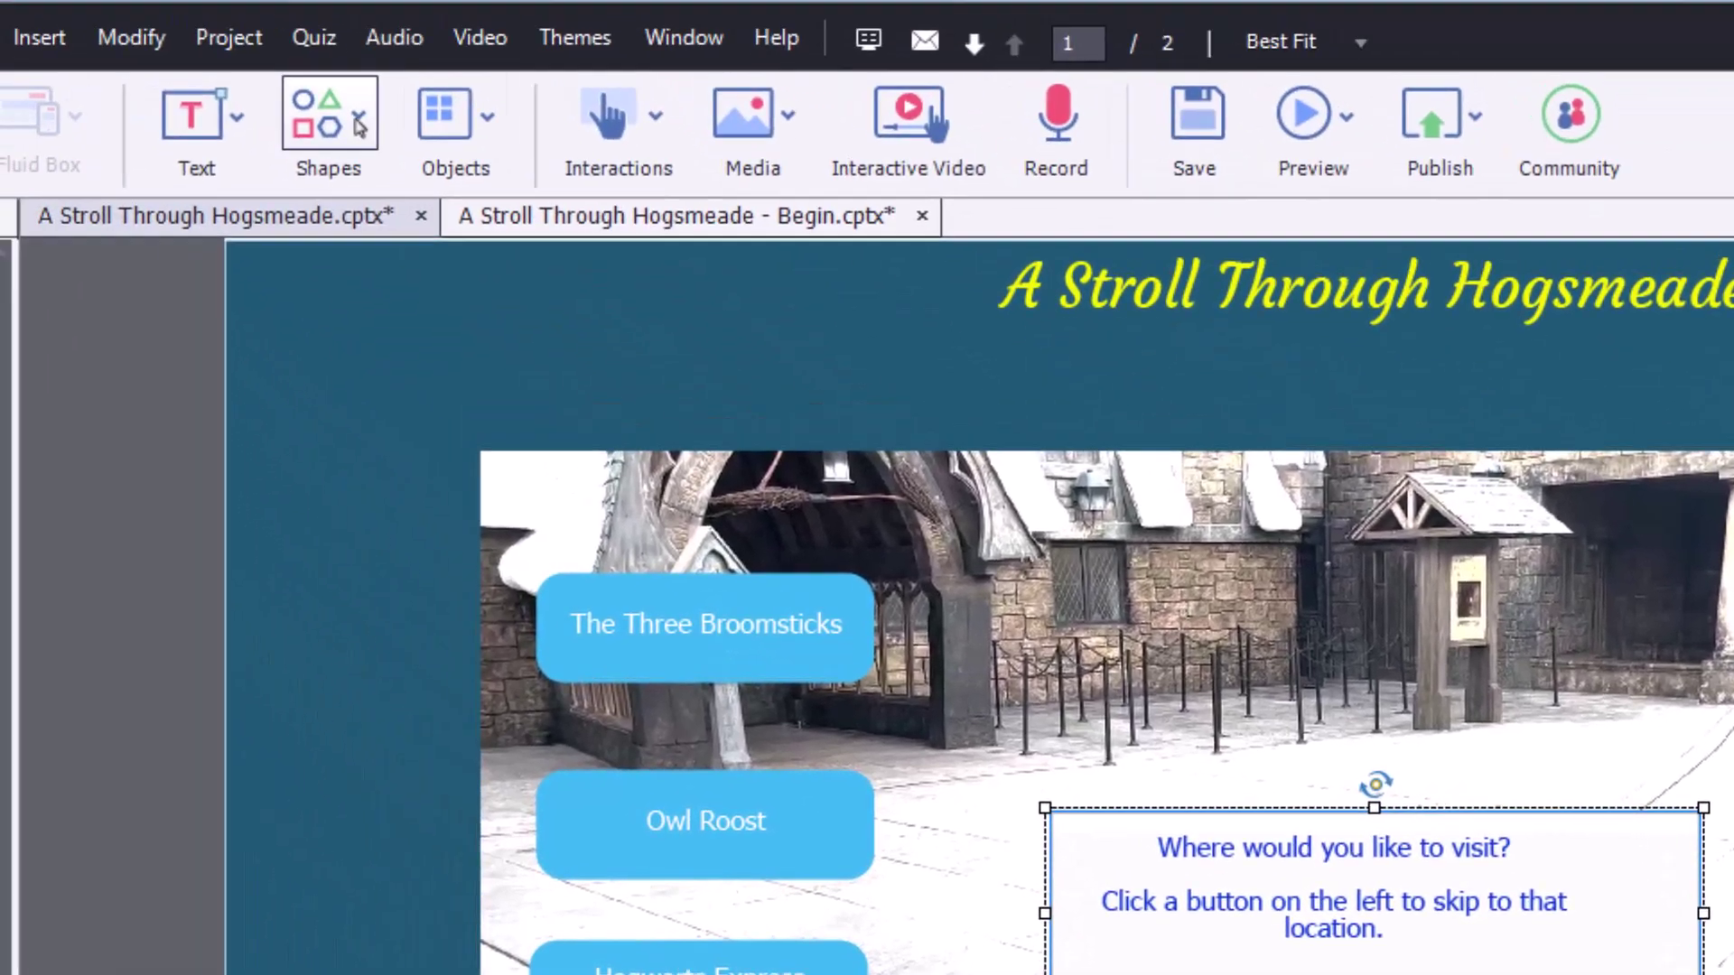
- Draw a rounded rectangle over the upper-right corner of slide 1's video and enter the sample text "ggggggggg" in it
click(360, 127)
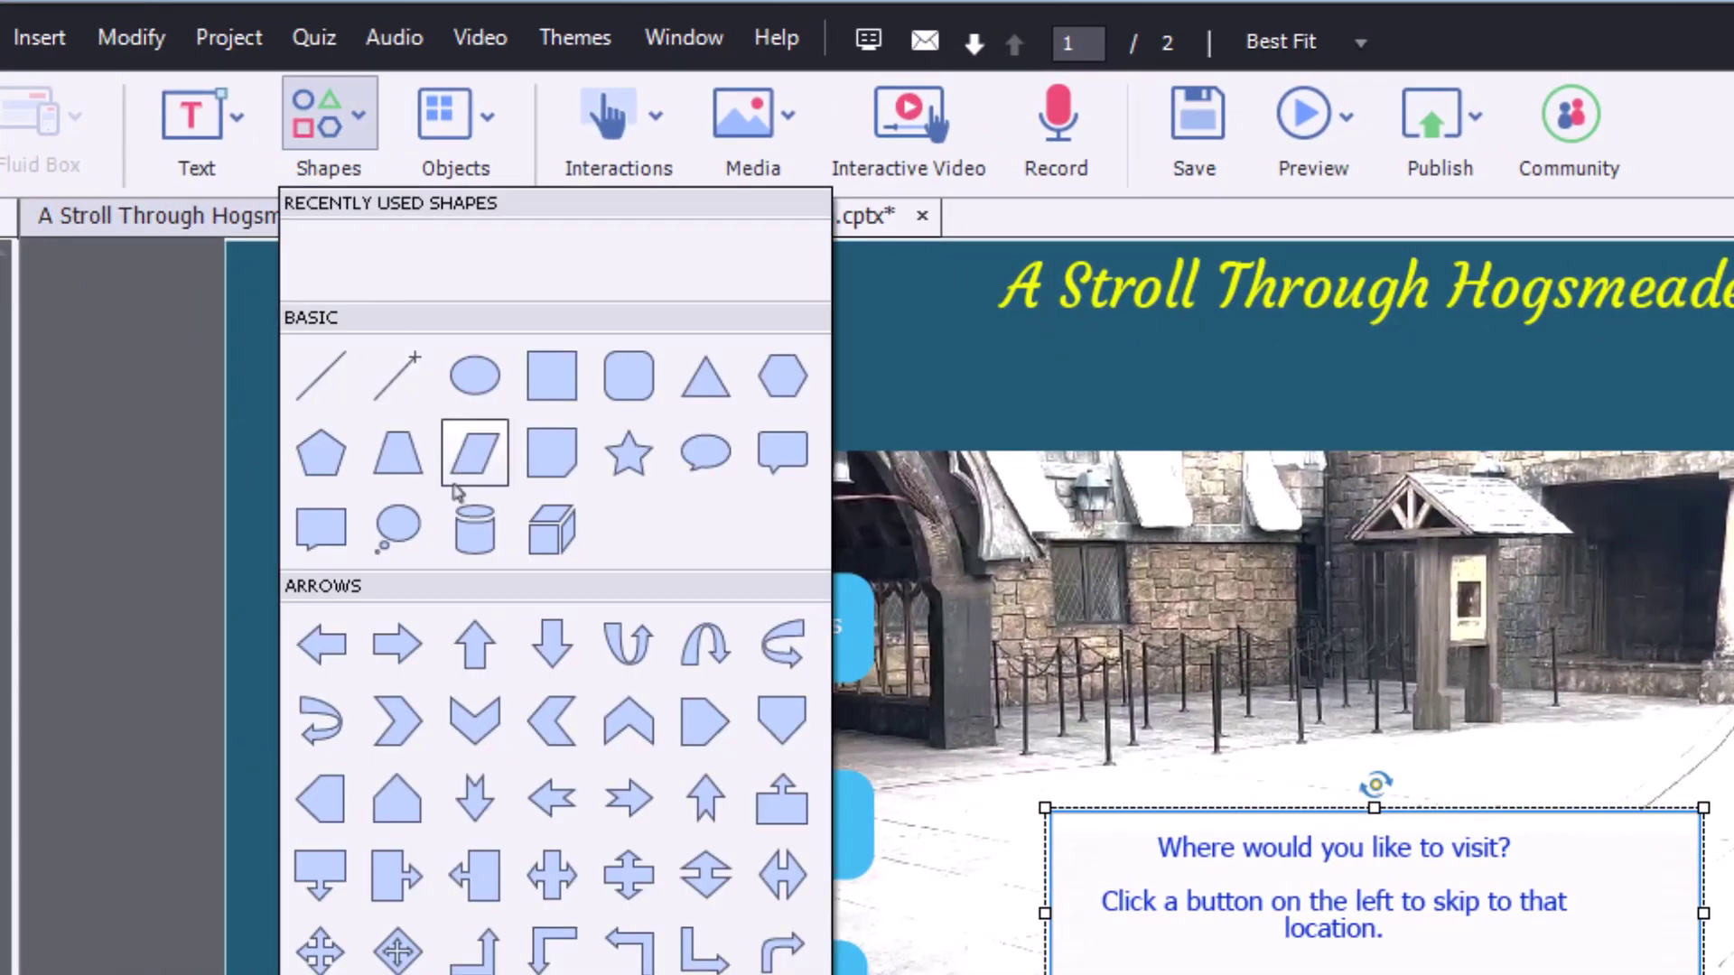
click(637, 383)
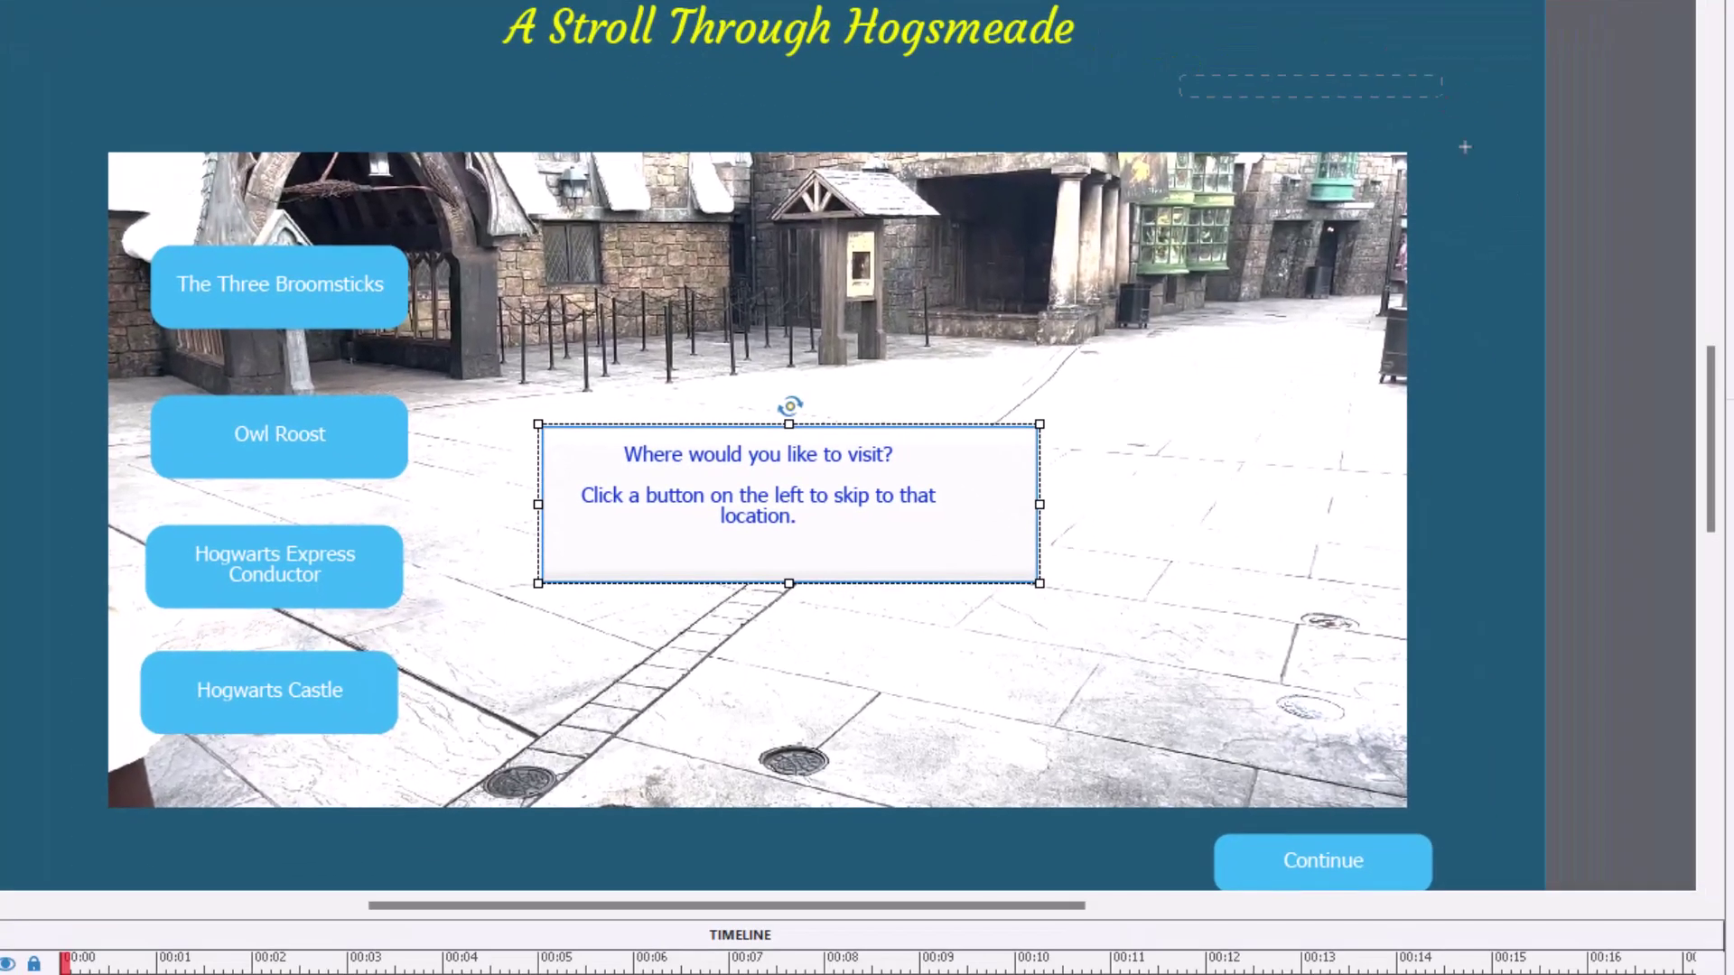
drag(1465, 146, 1507, 245)
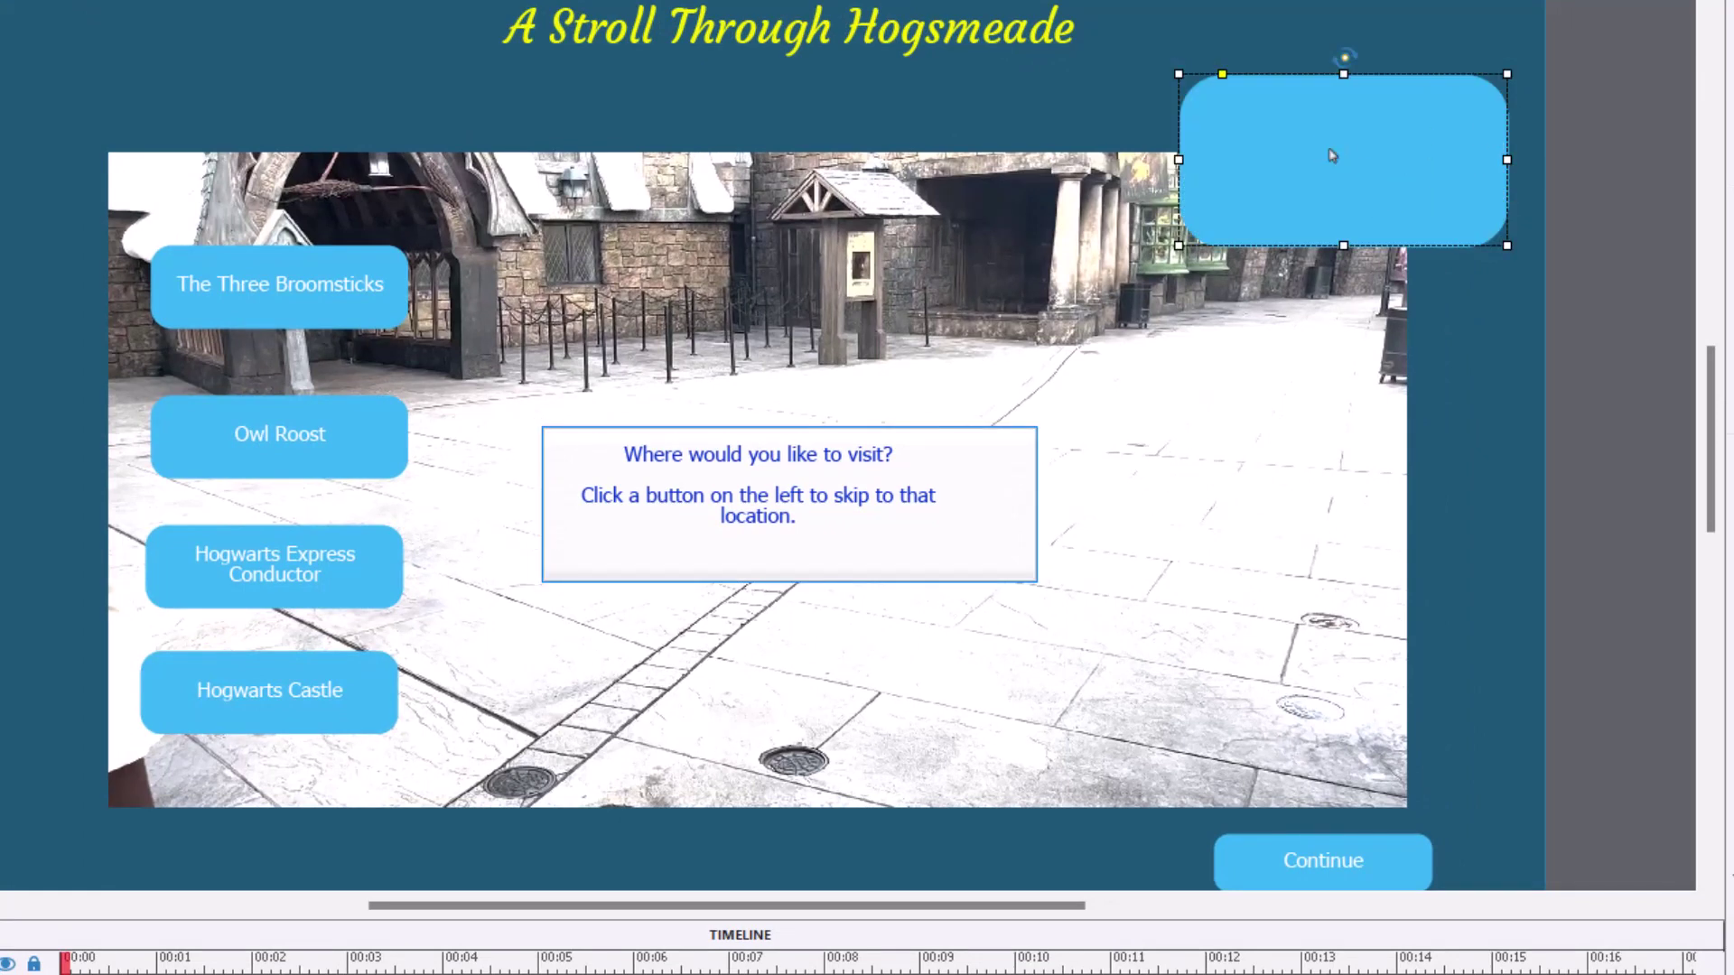
text(ggggggggg)
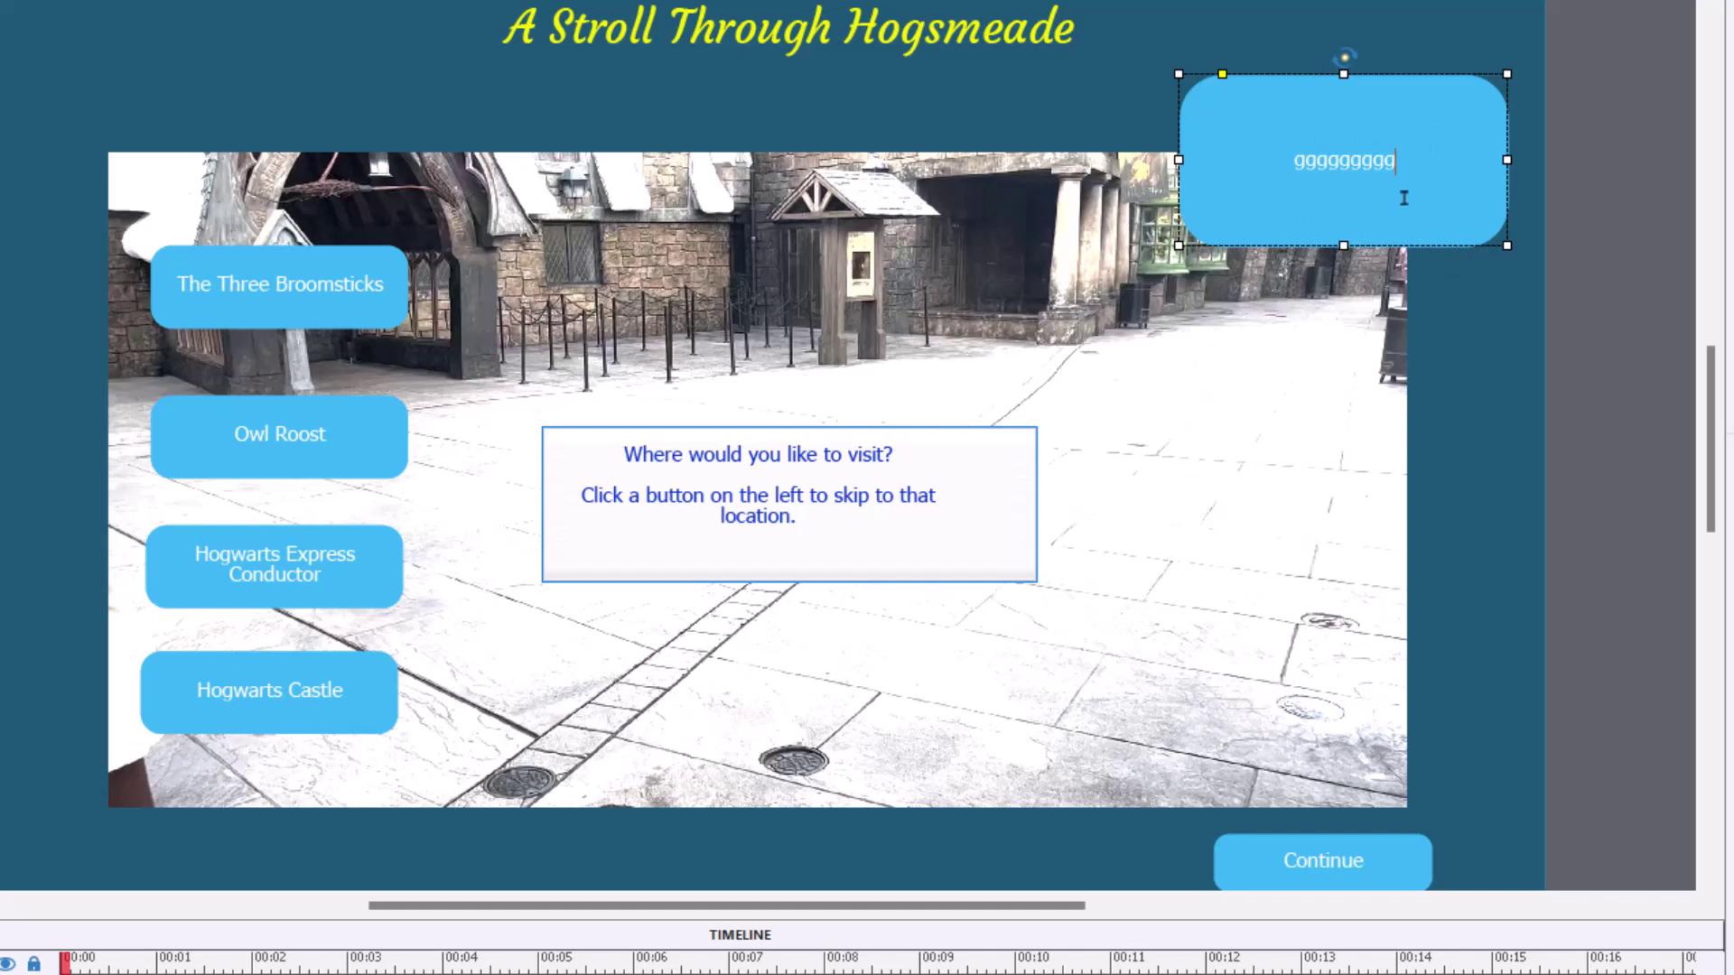
- Clear the sample text from the rounded rectangle over the video's upper-right corner and undo the rectangle's creation
double_click(1344, 172)
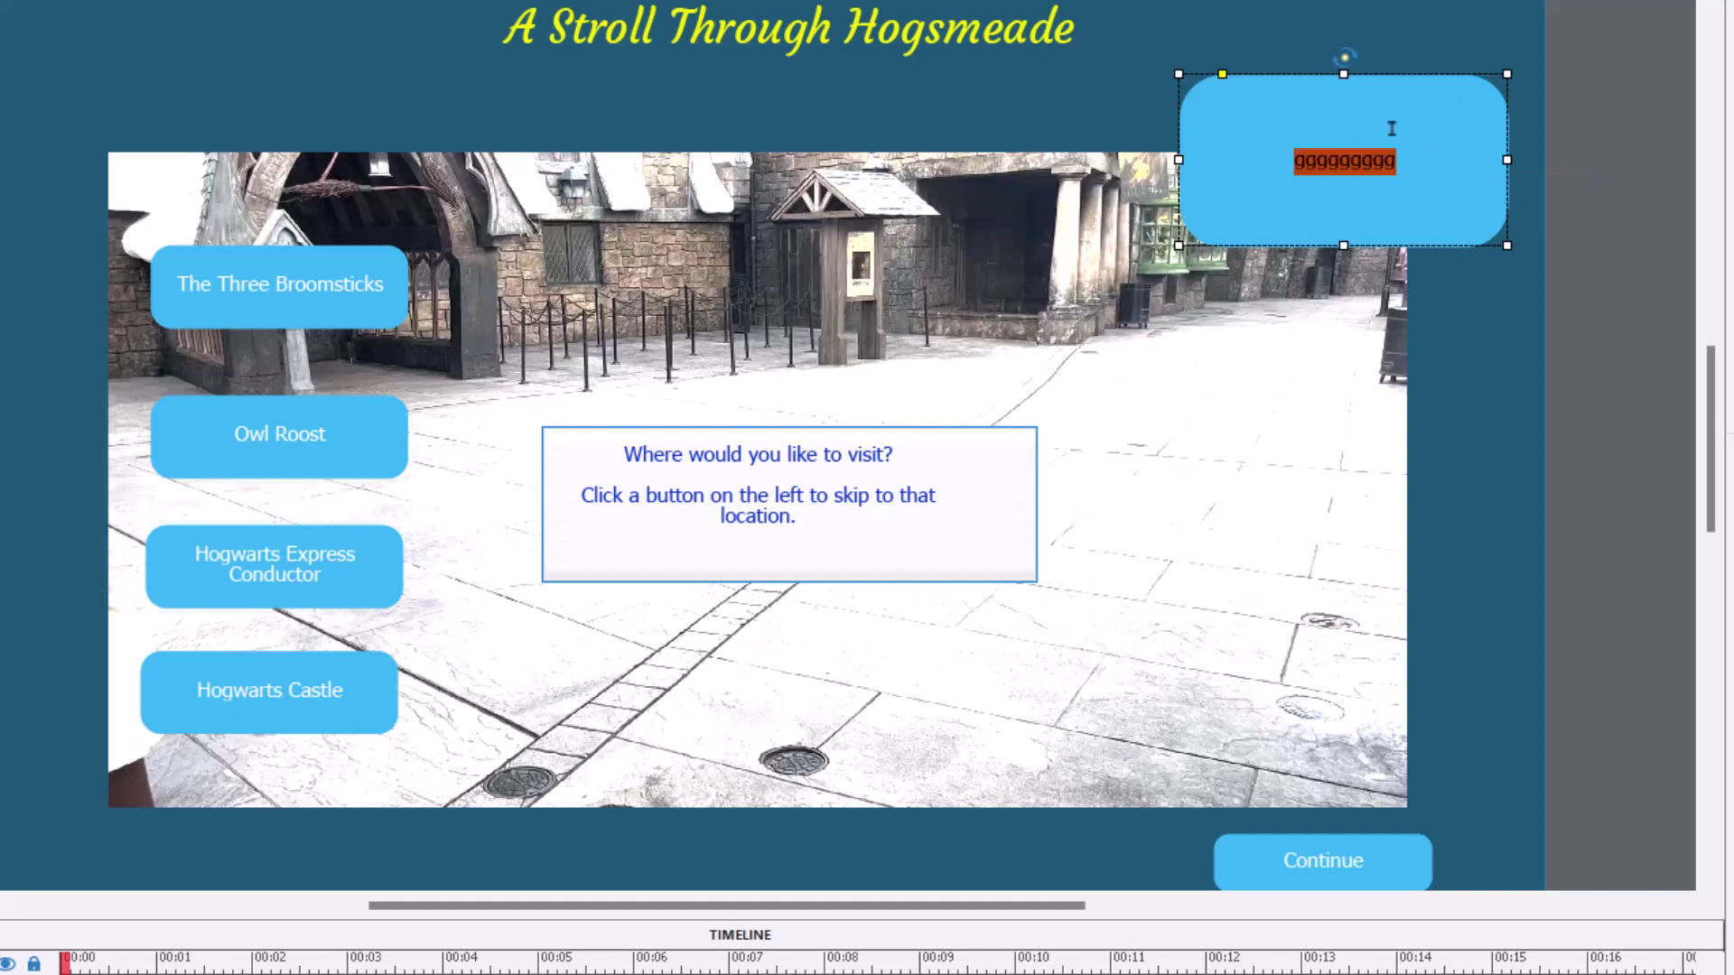
key(BackSpace)
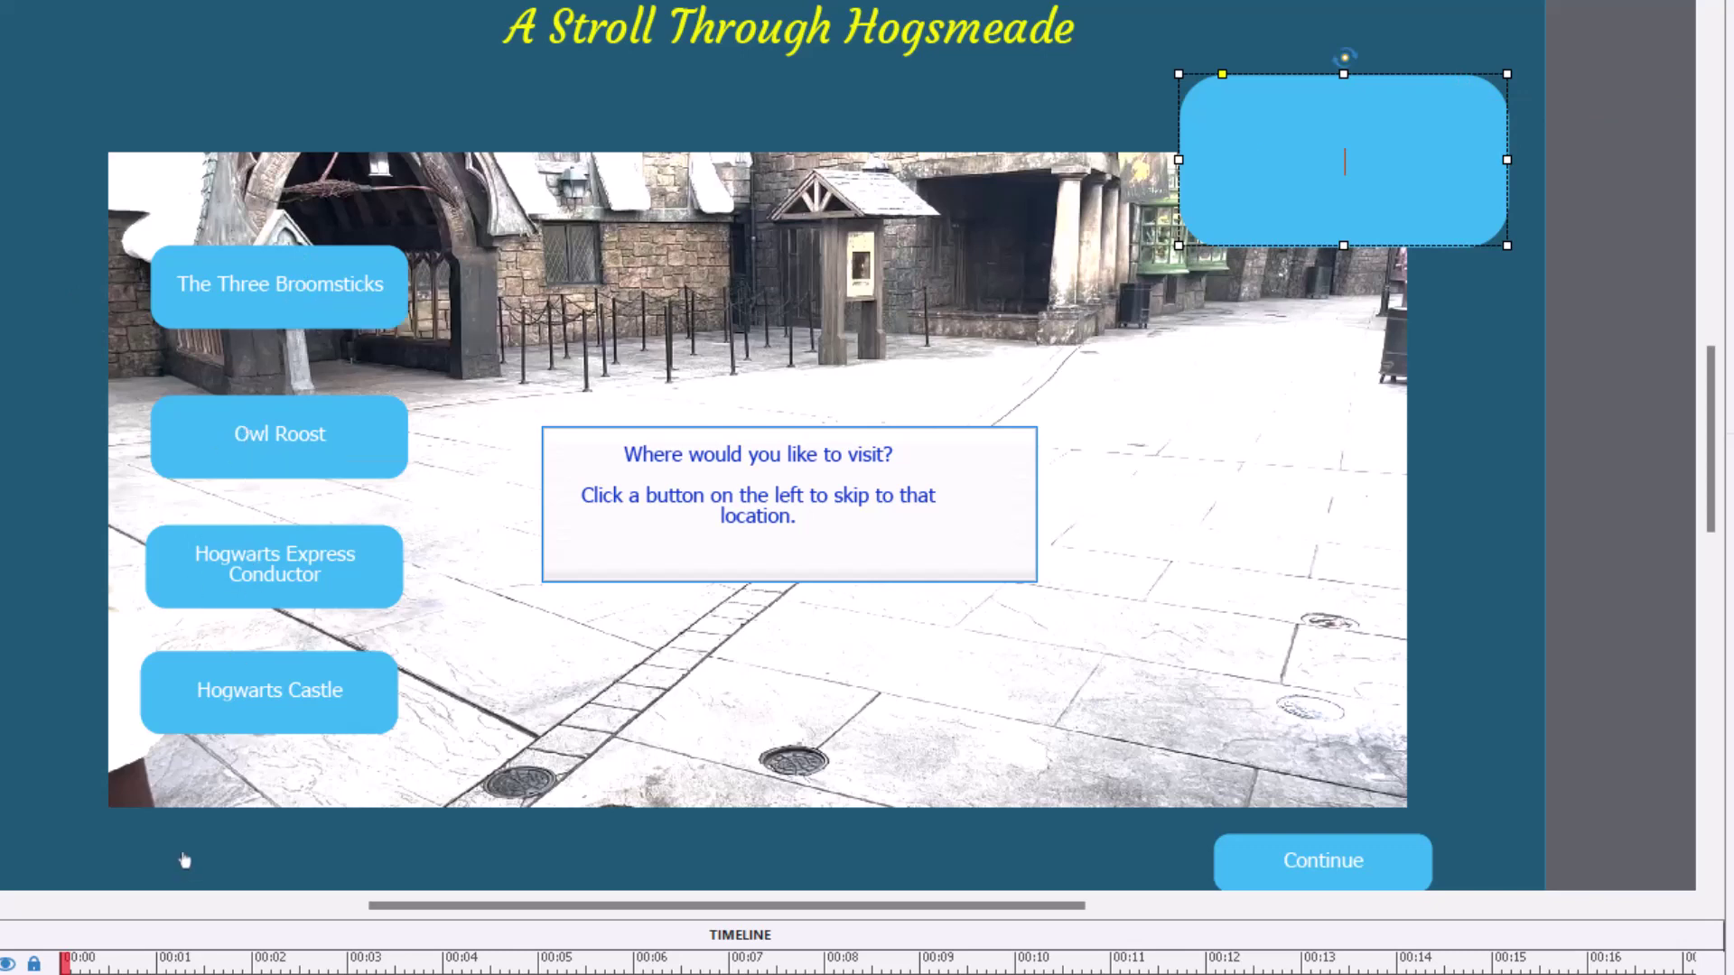
key(ctrl+z)
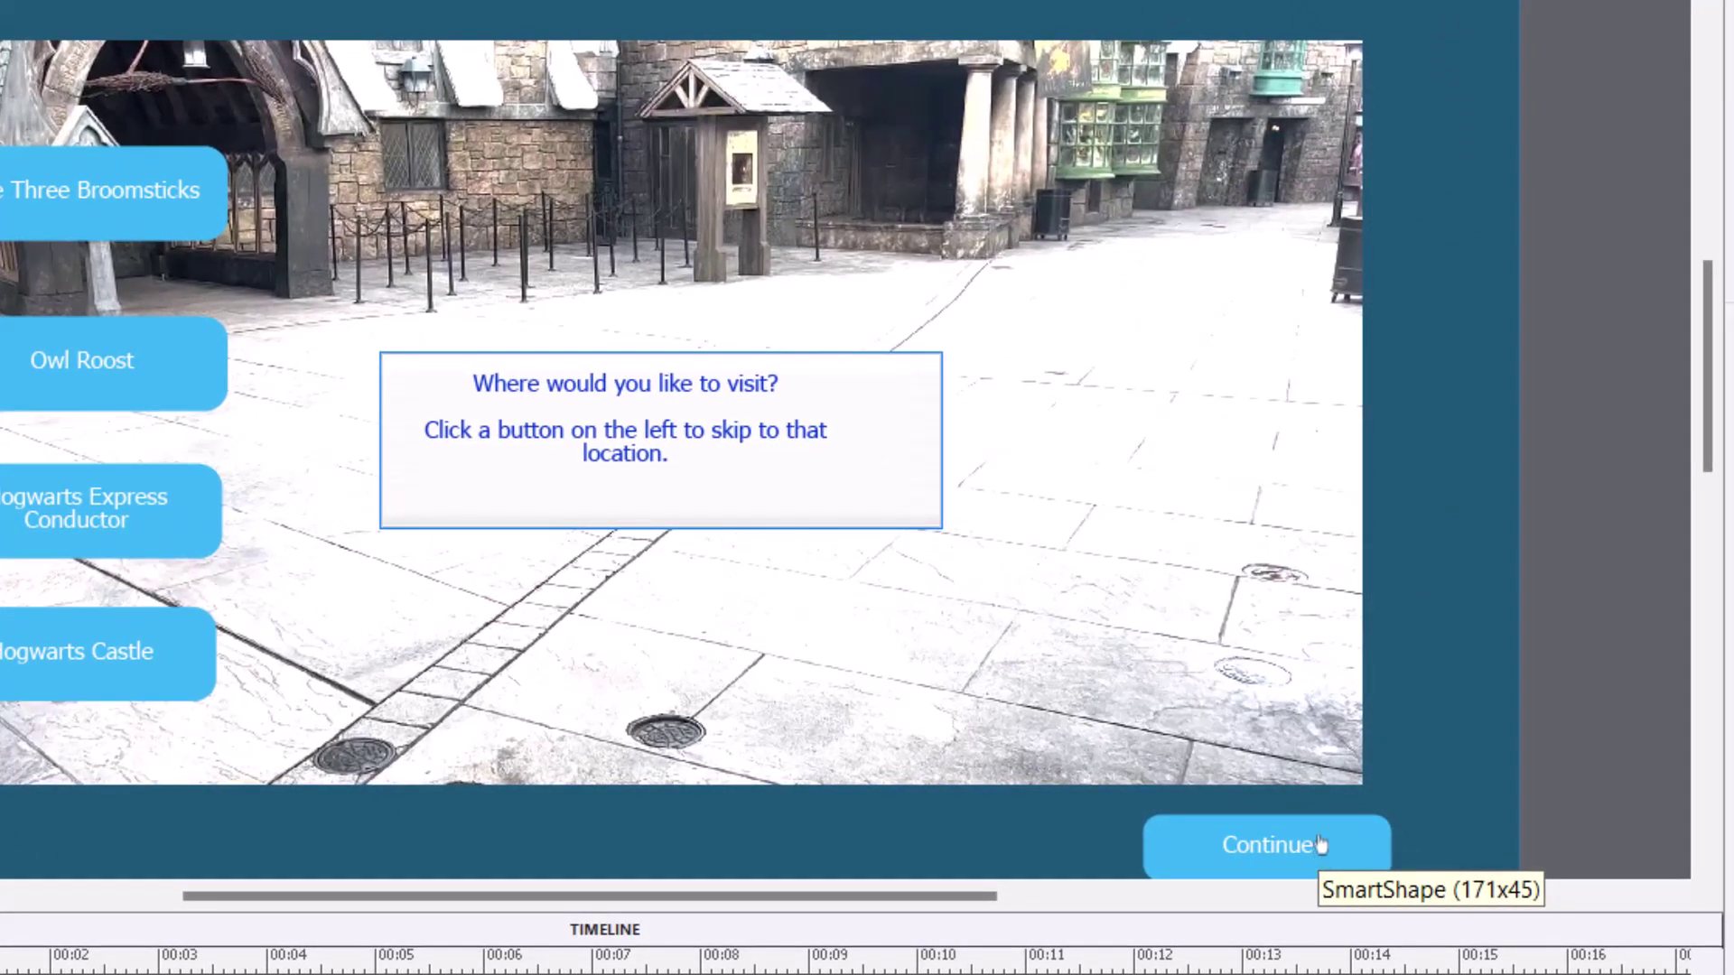
- Examine the Continue button's Use as Button setting, On Success action and timing, and close the browser preview of the project
click(1320, 844)
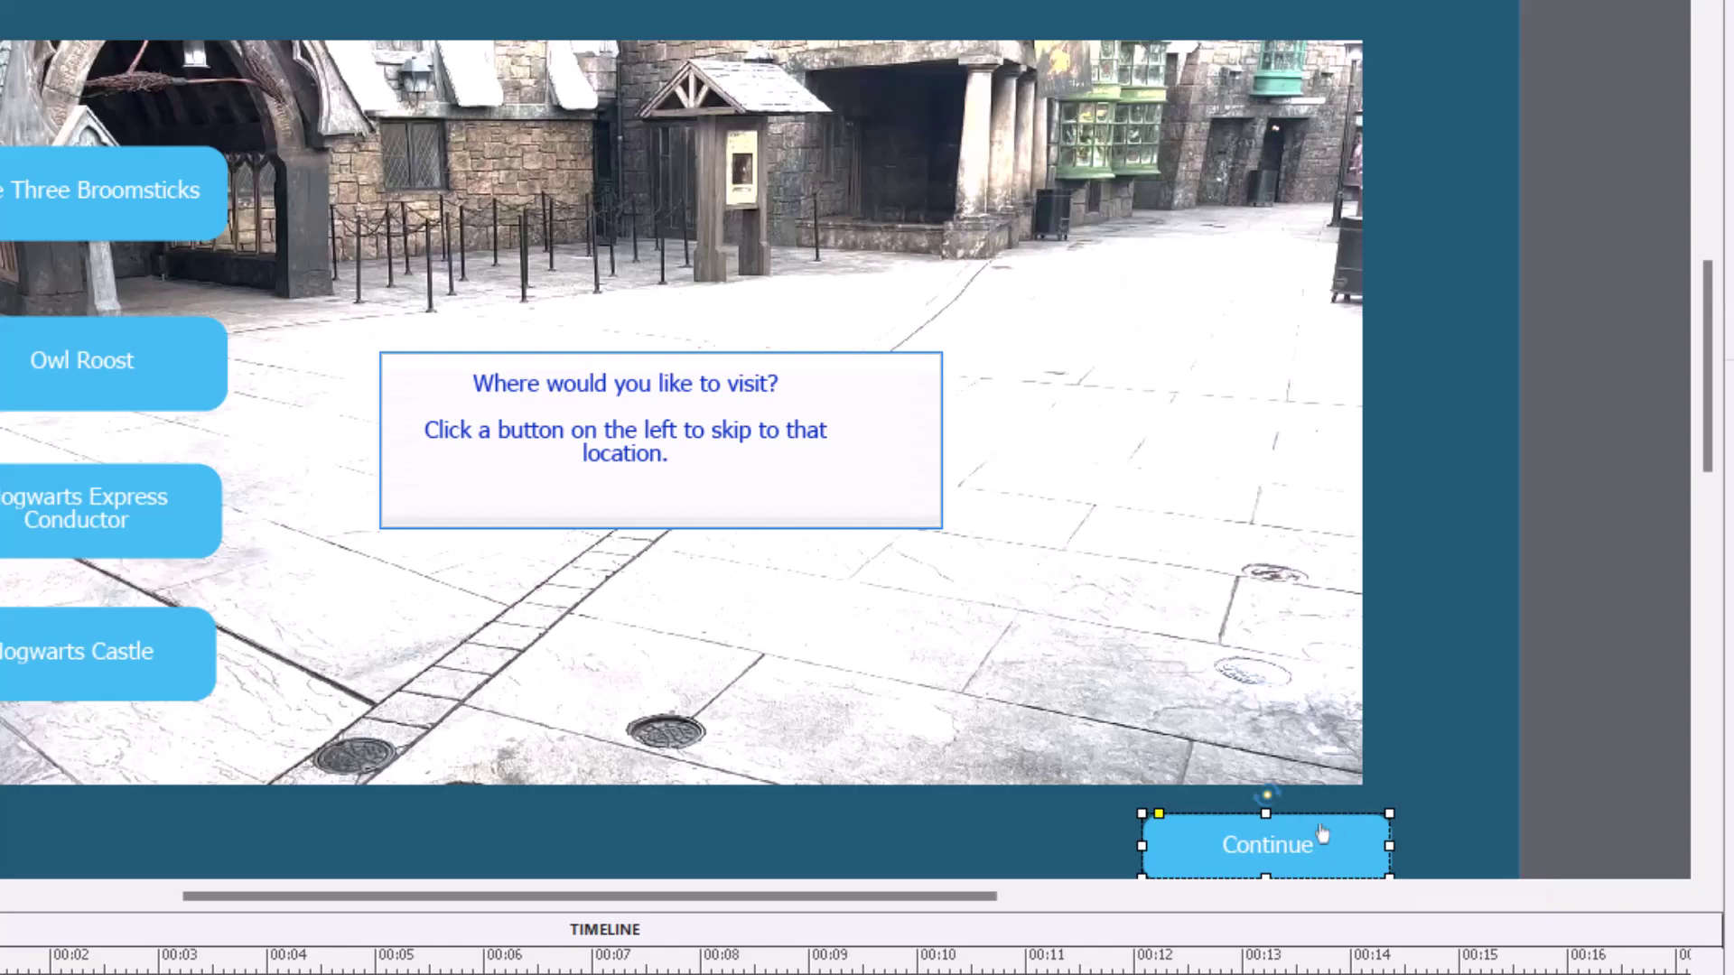
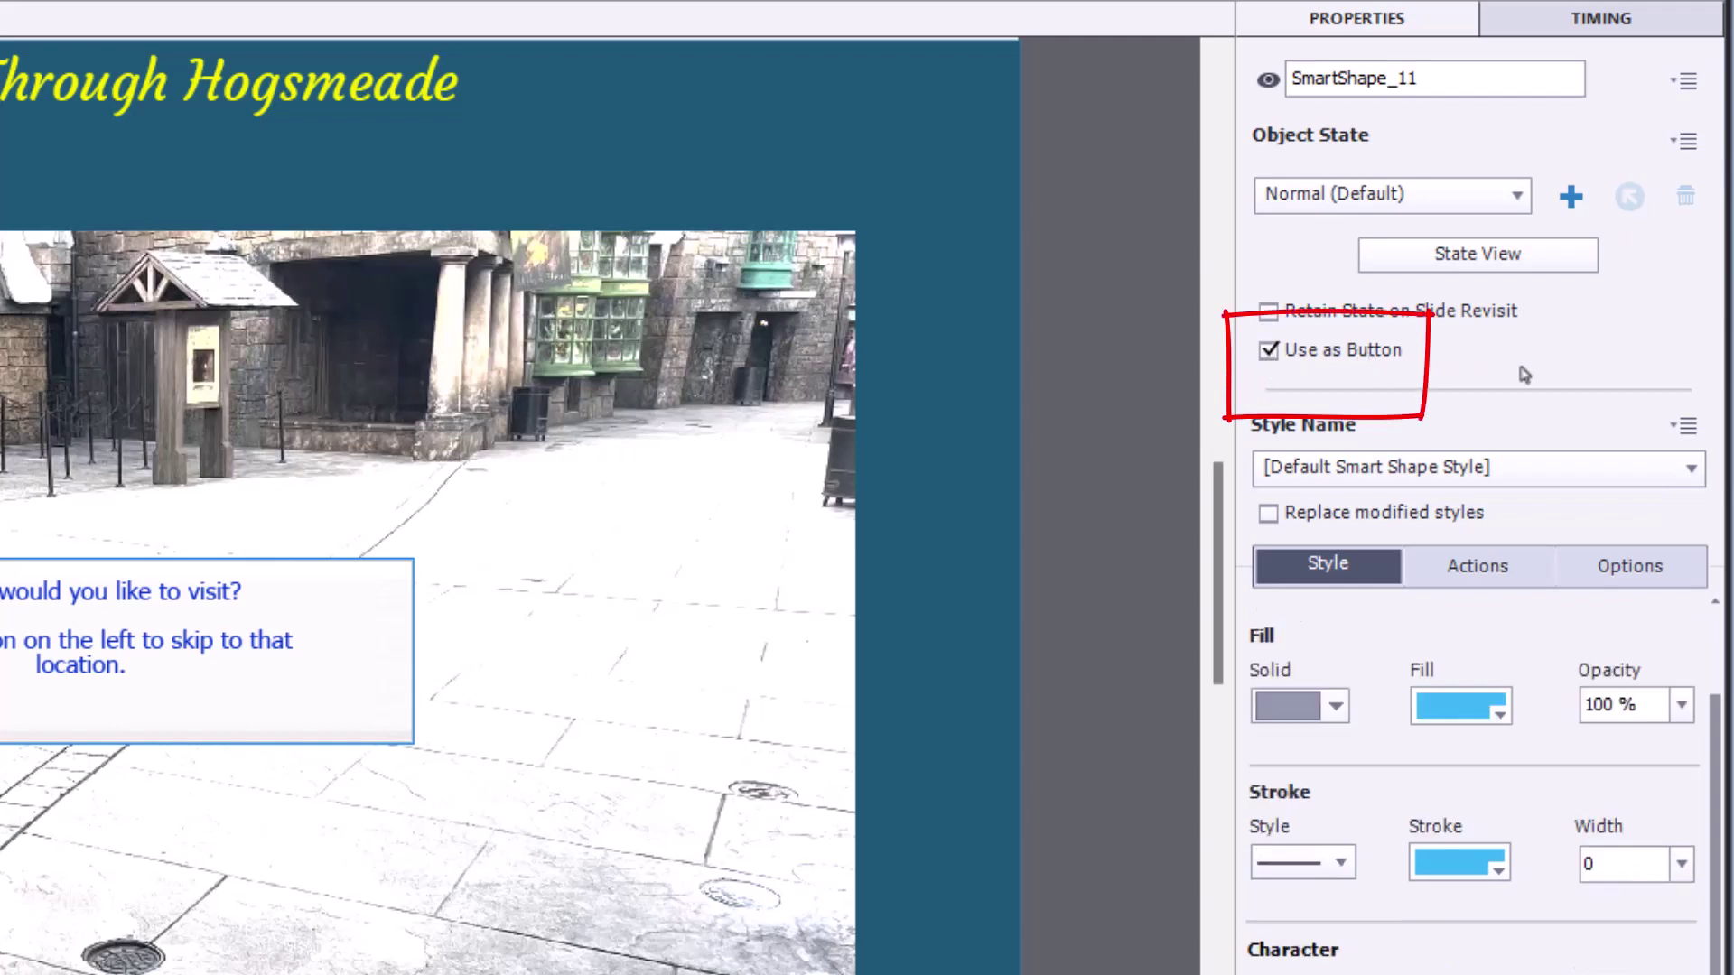
click(1479, 567)
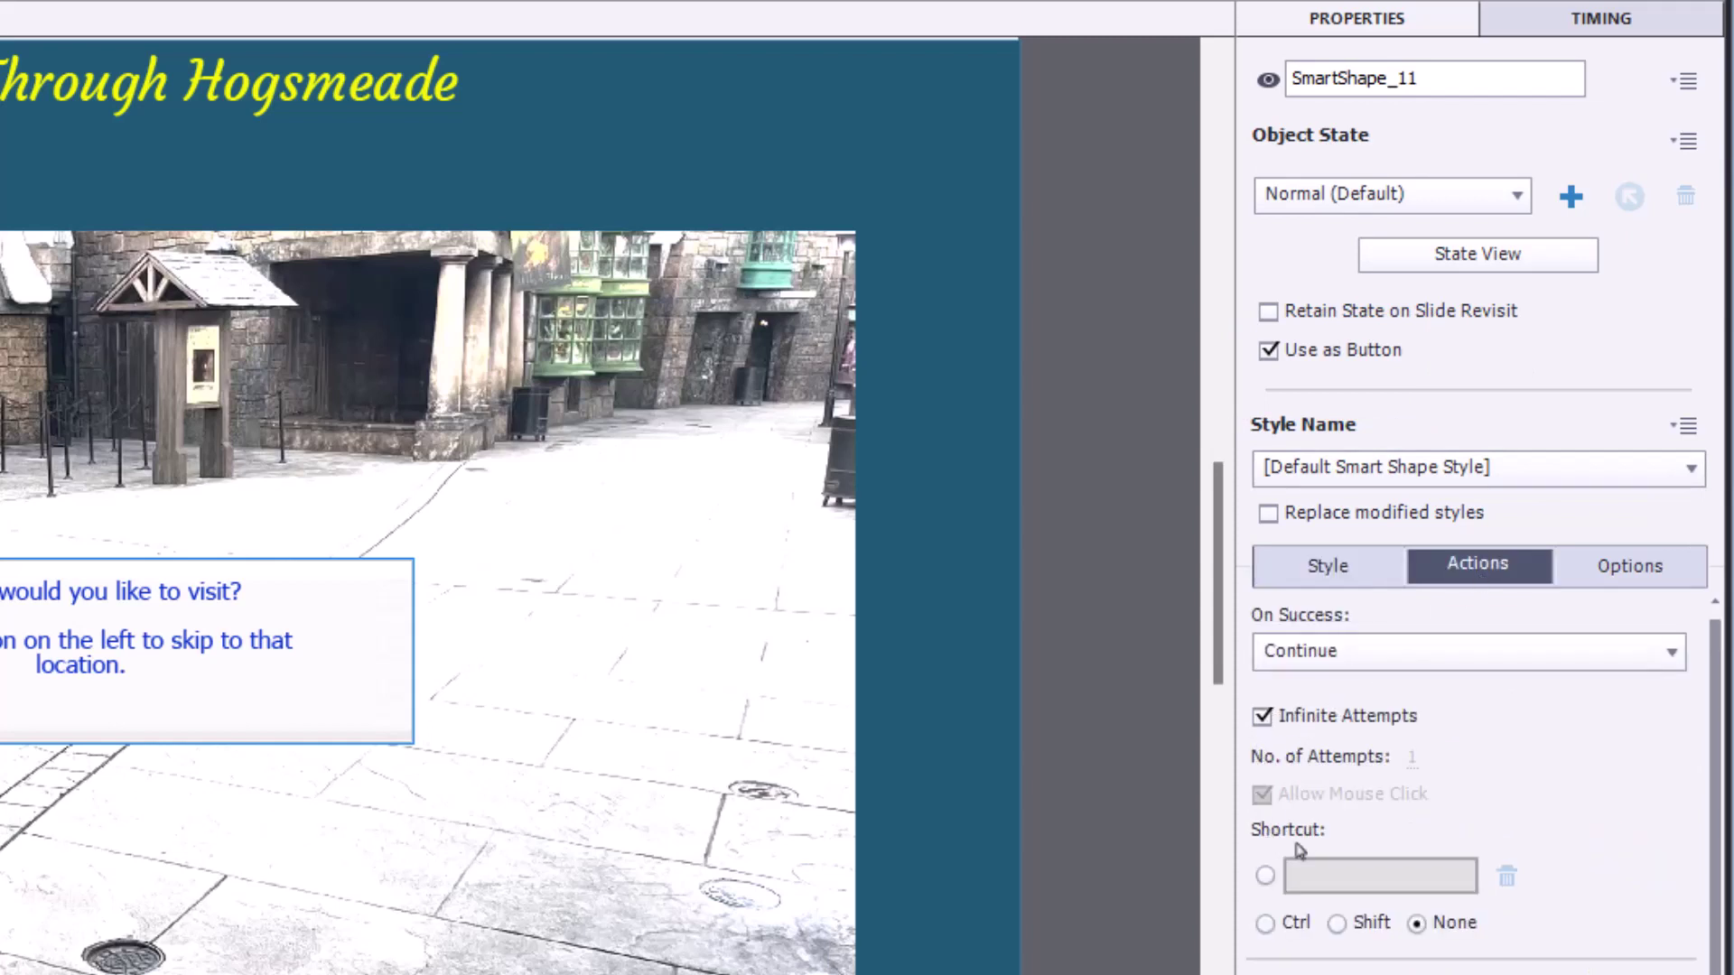
click(1338, 654)
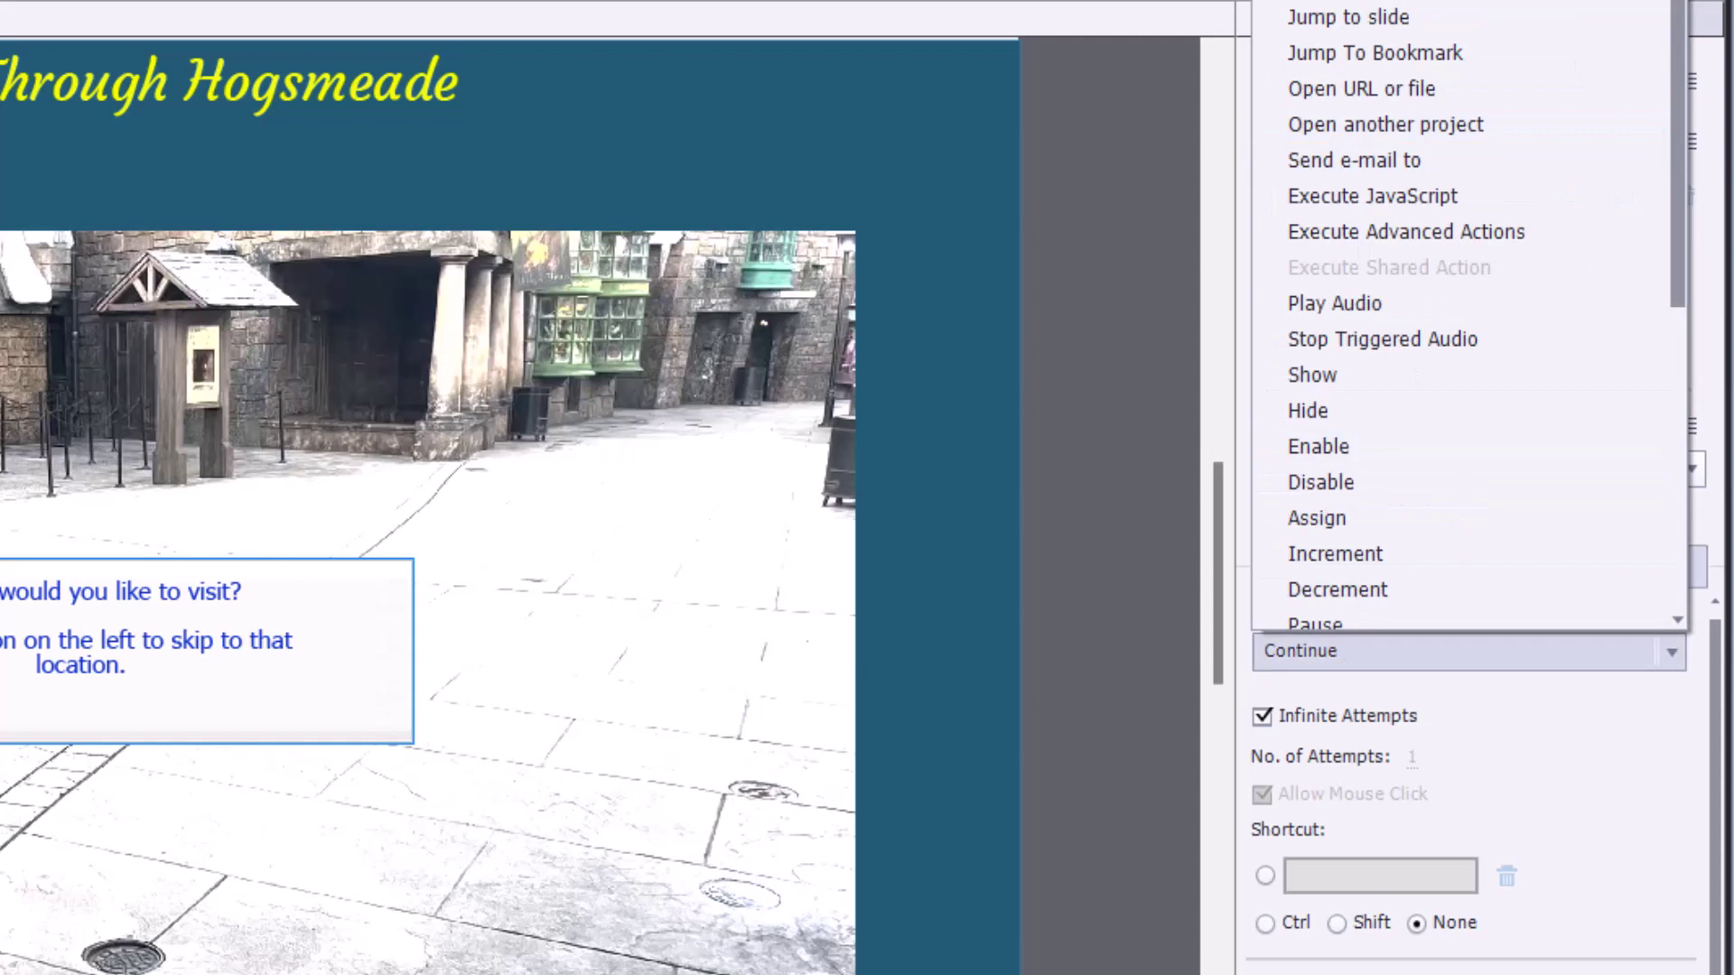
click(1399, 667)
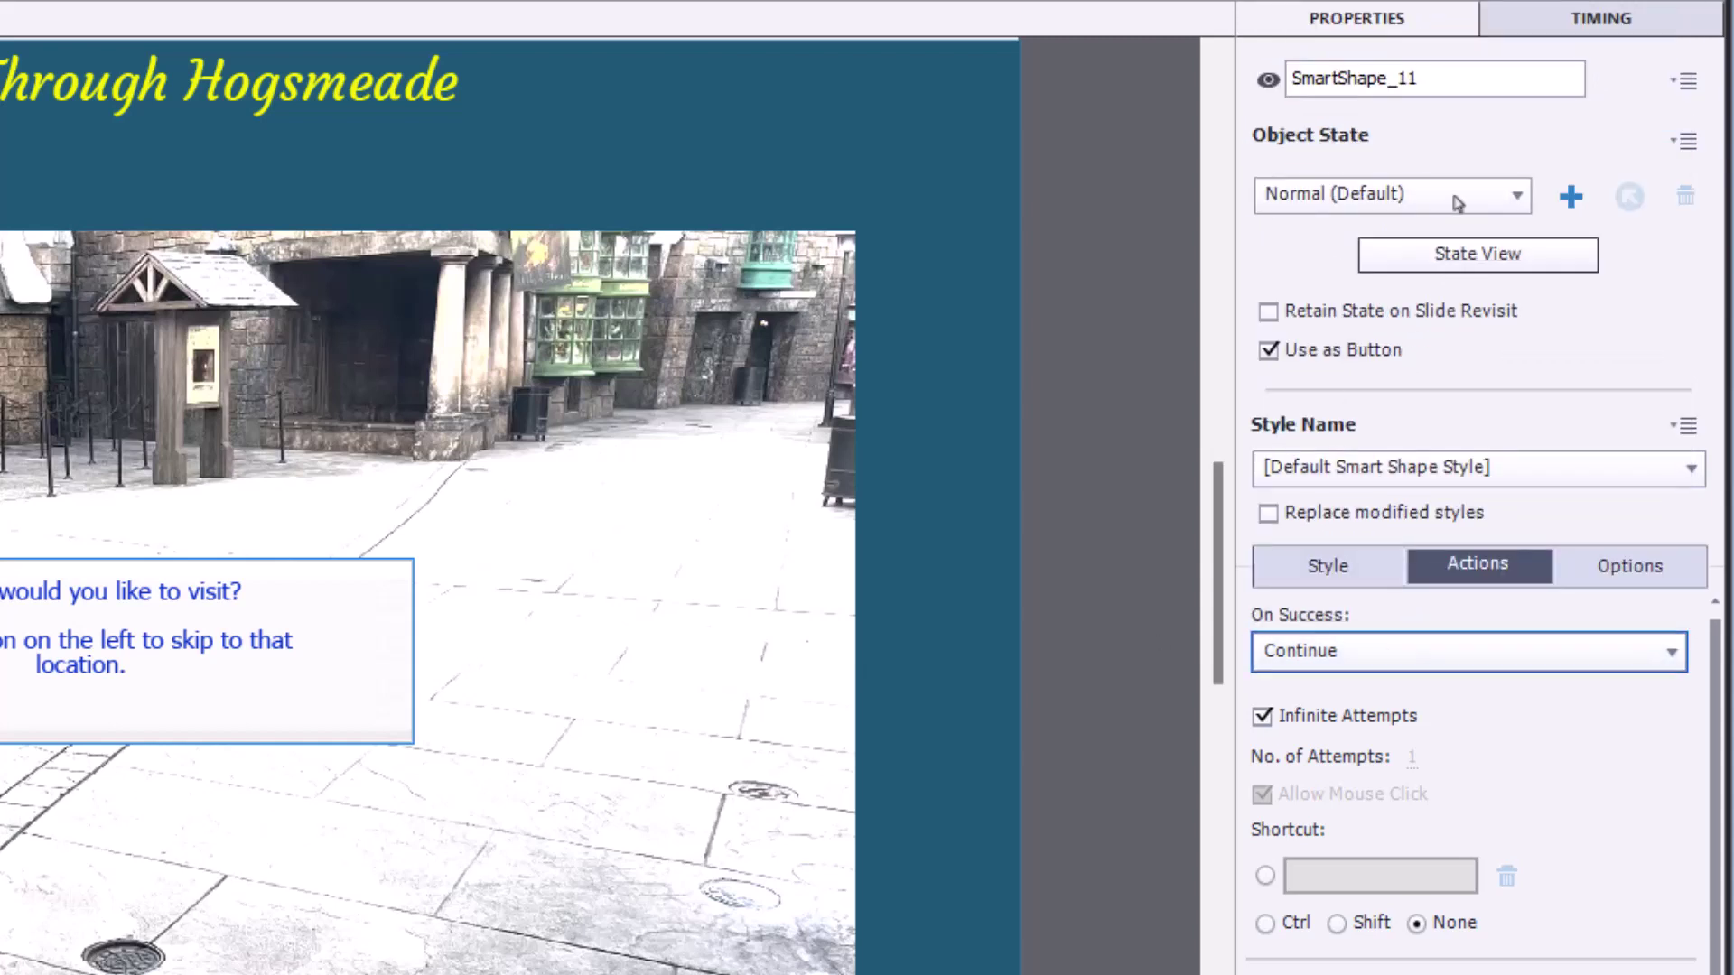
click(1574, 26)
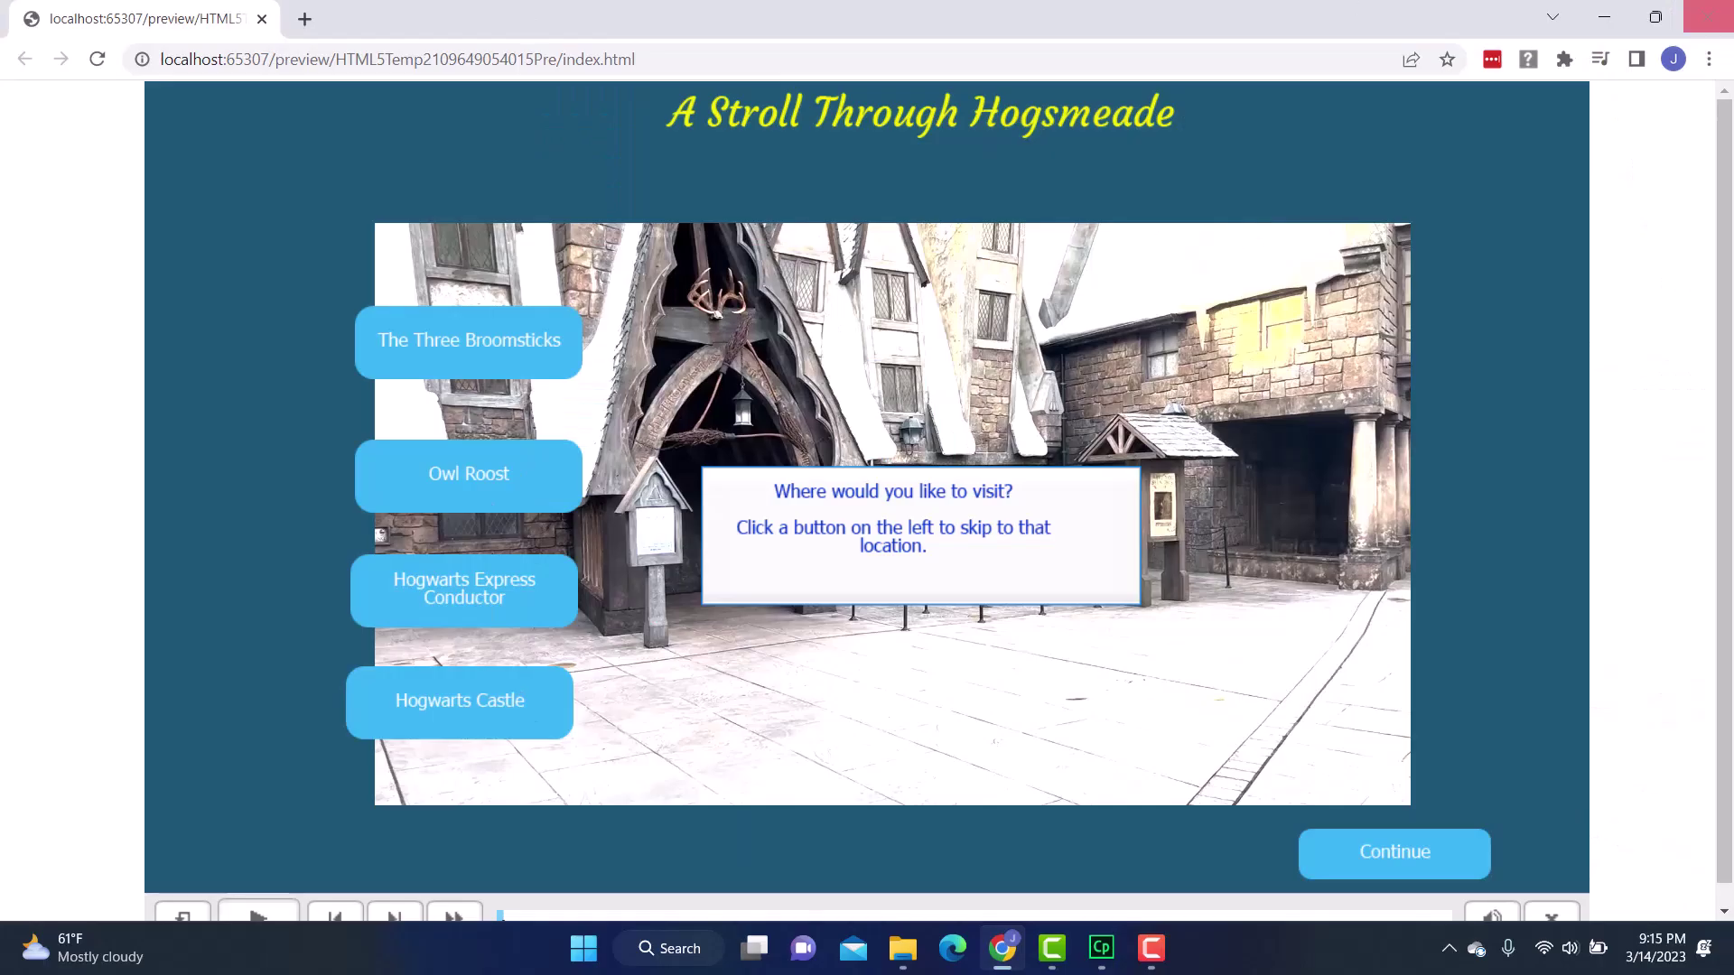
click(1708, 17)
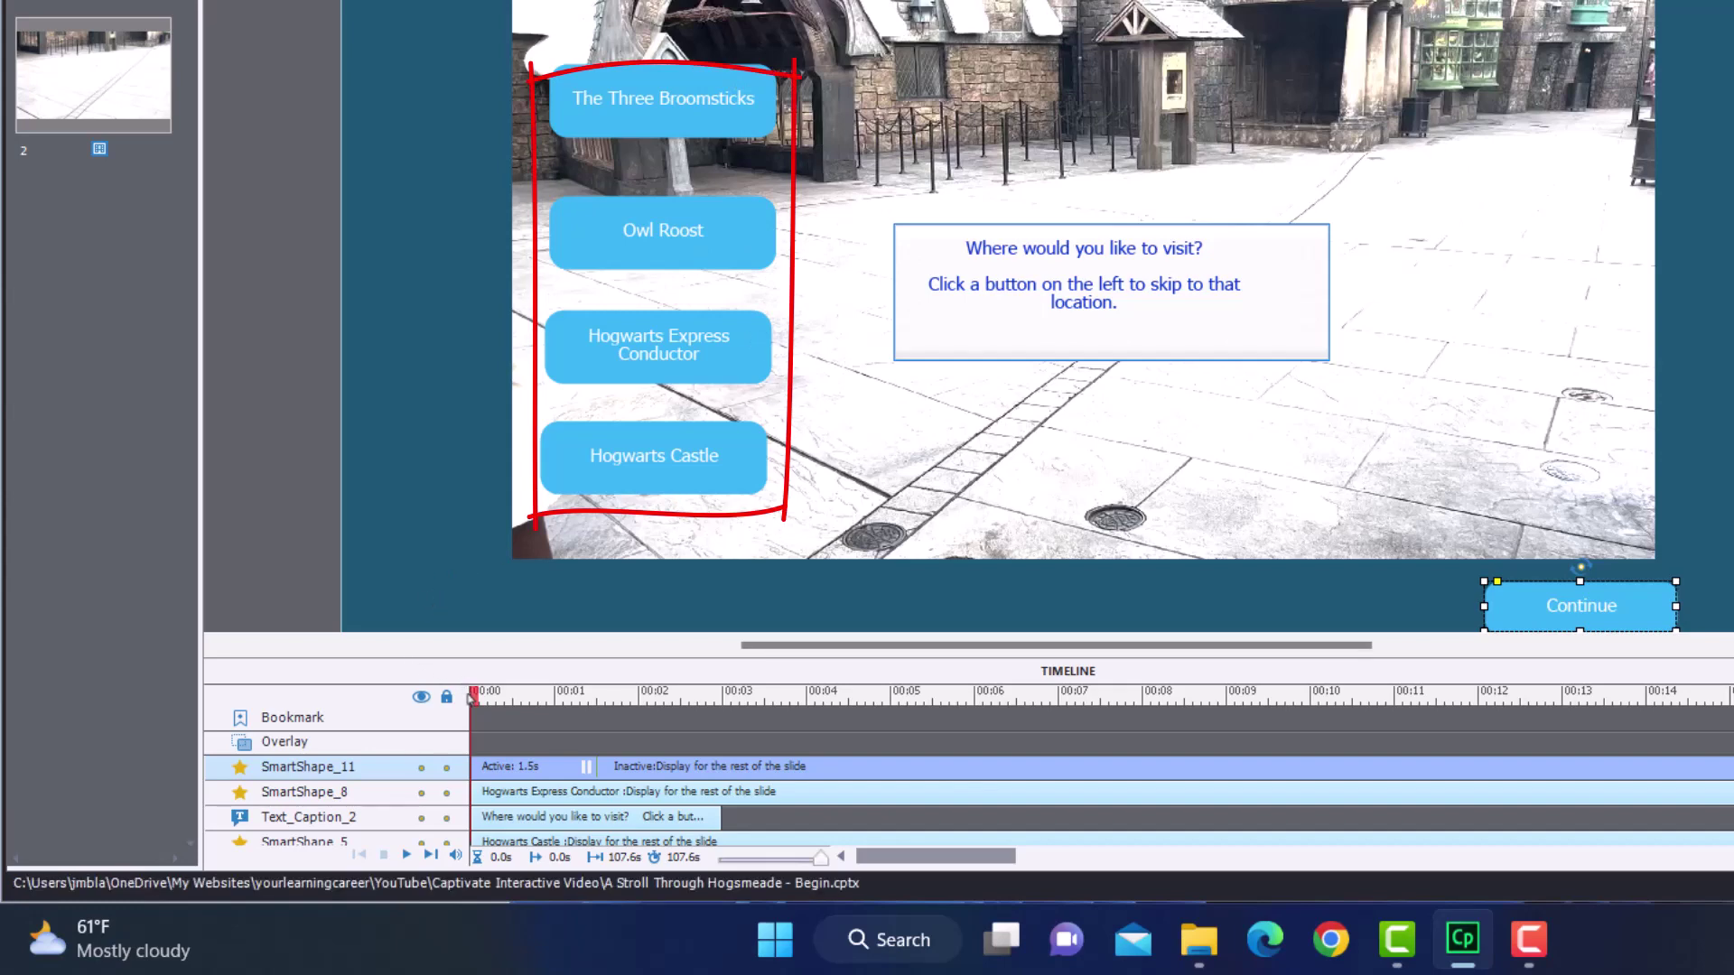
- Add a bookmark at 3.5 seconds on slide 1's timeline and name it three_broomsticks
click(503, 817)
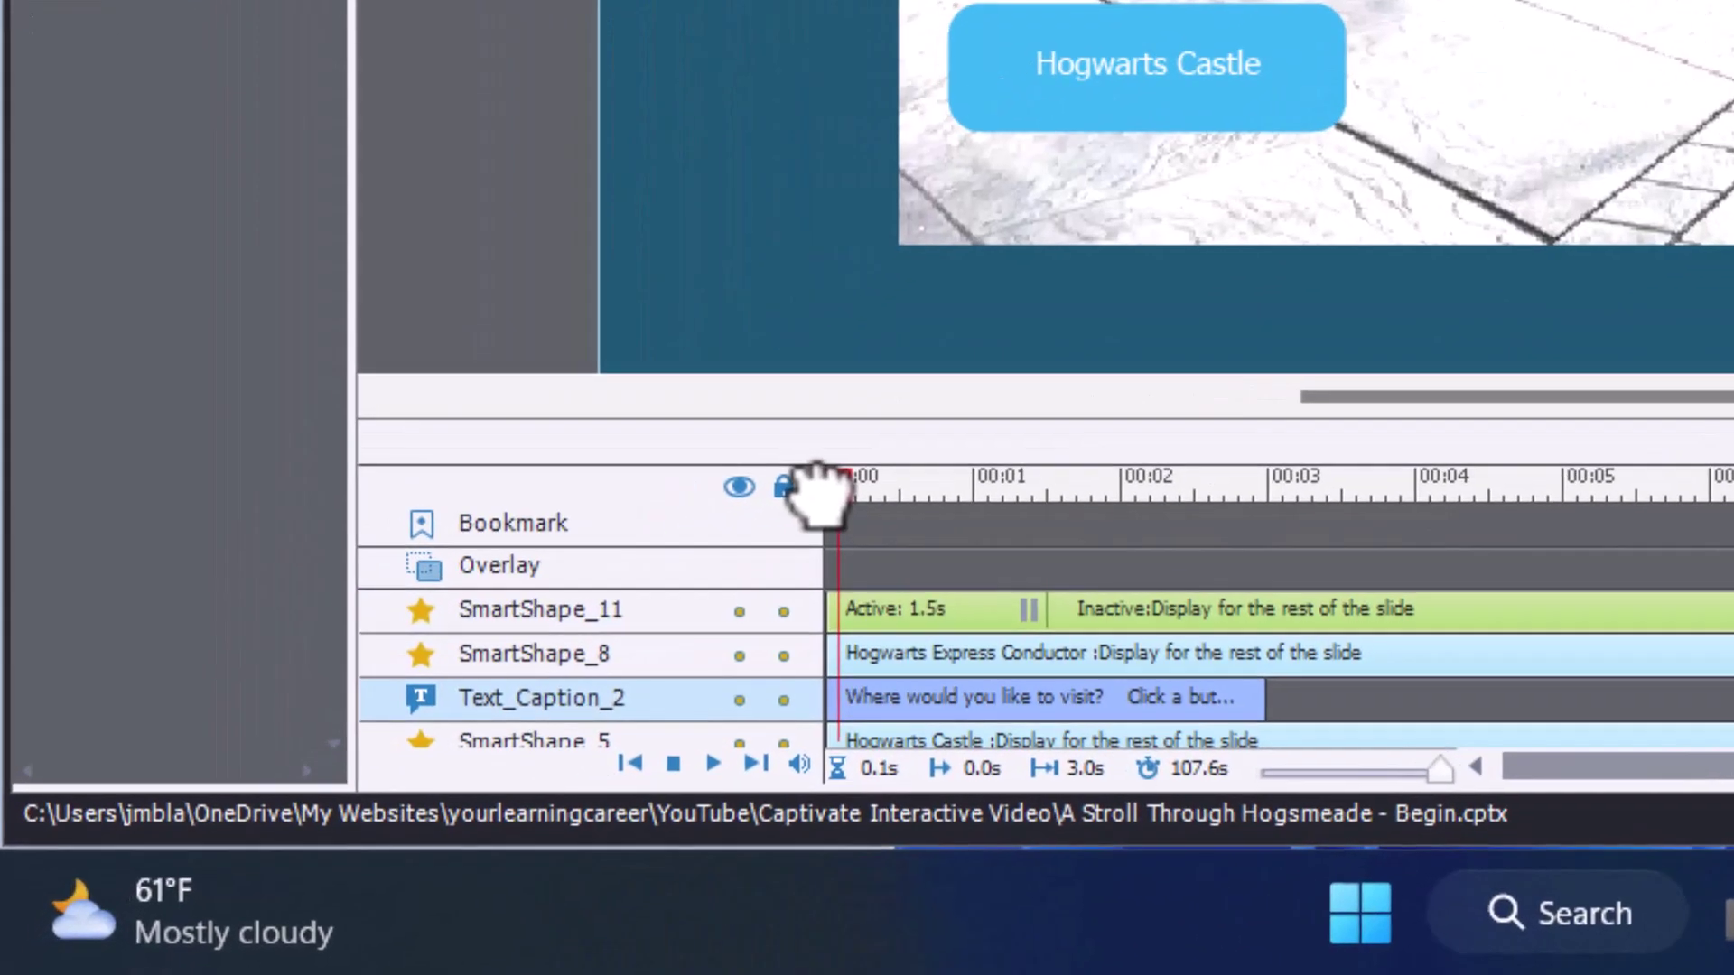
drag(839, 483, 1323, 691)
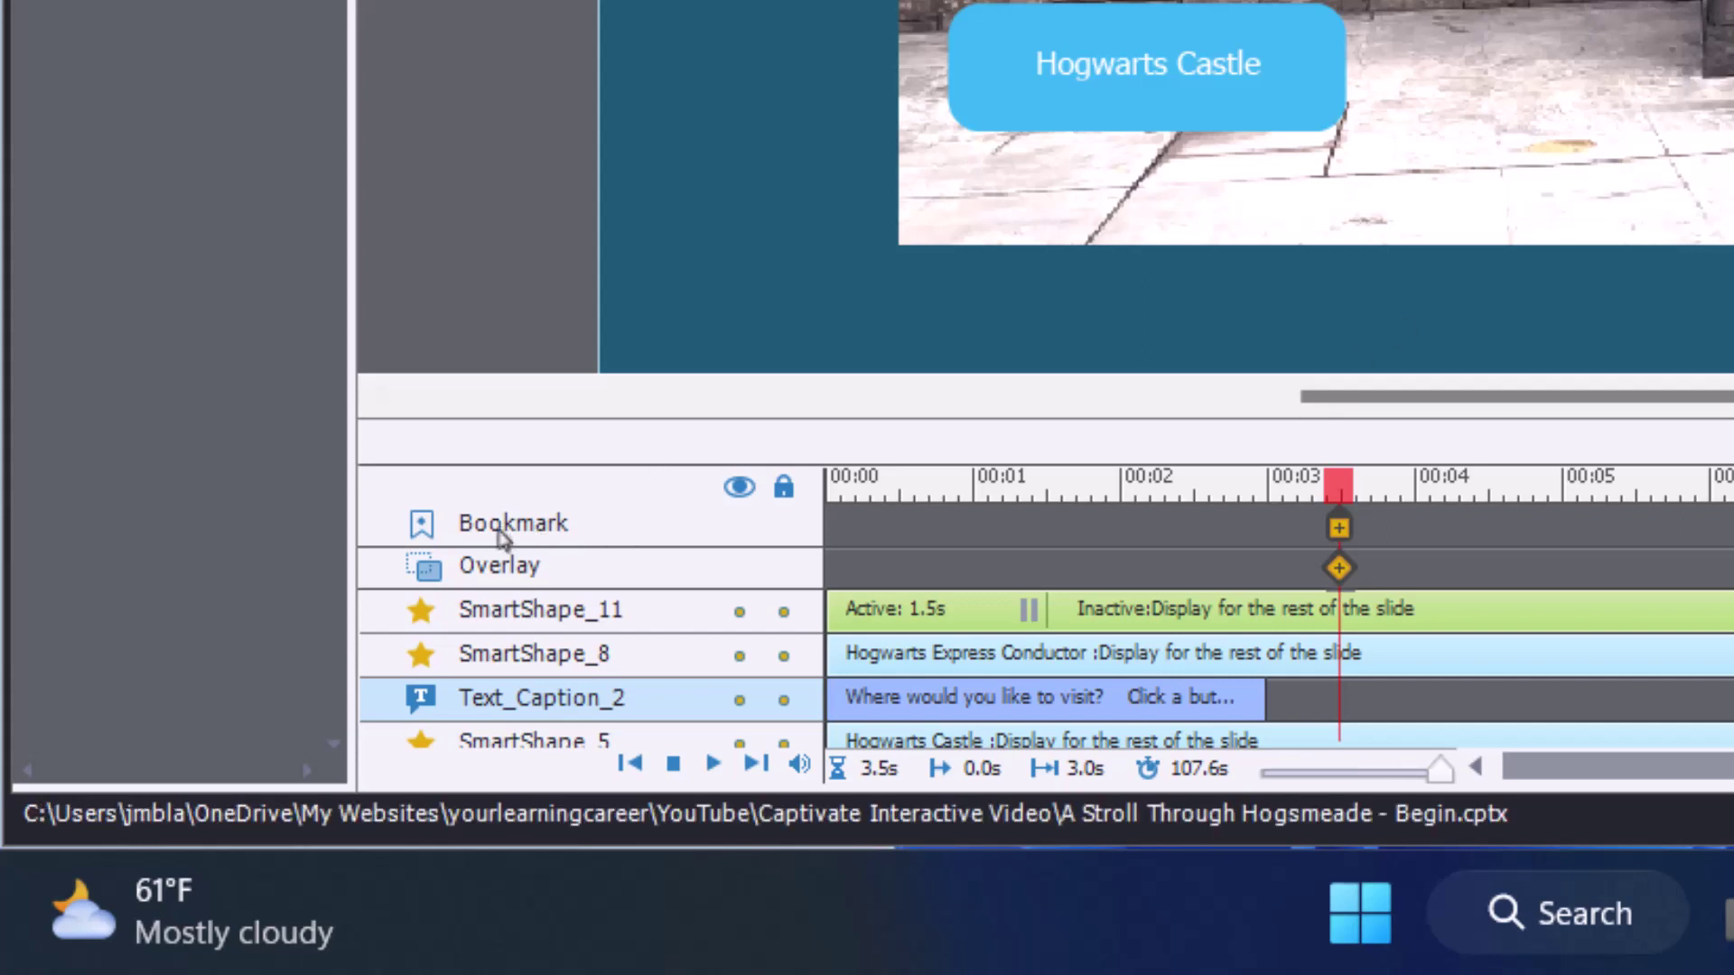
click(1341, 527)
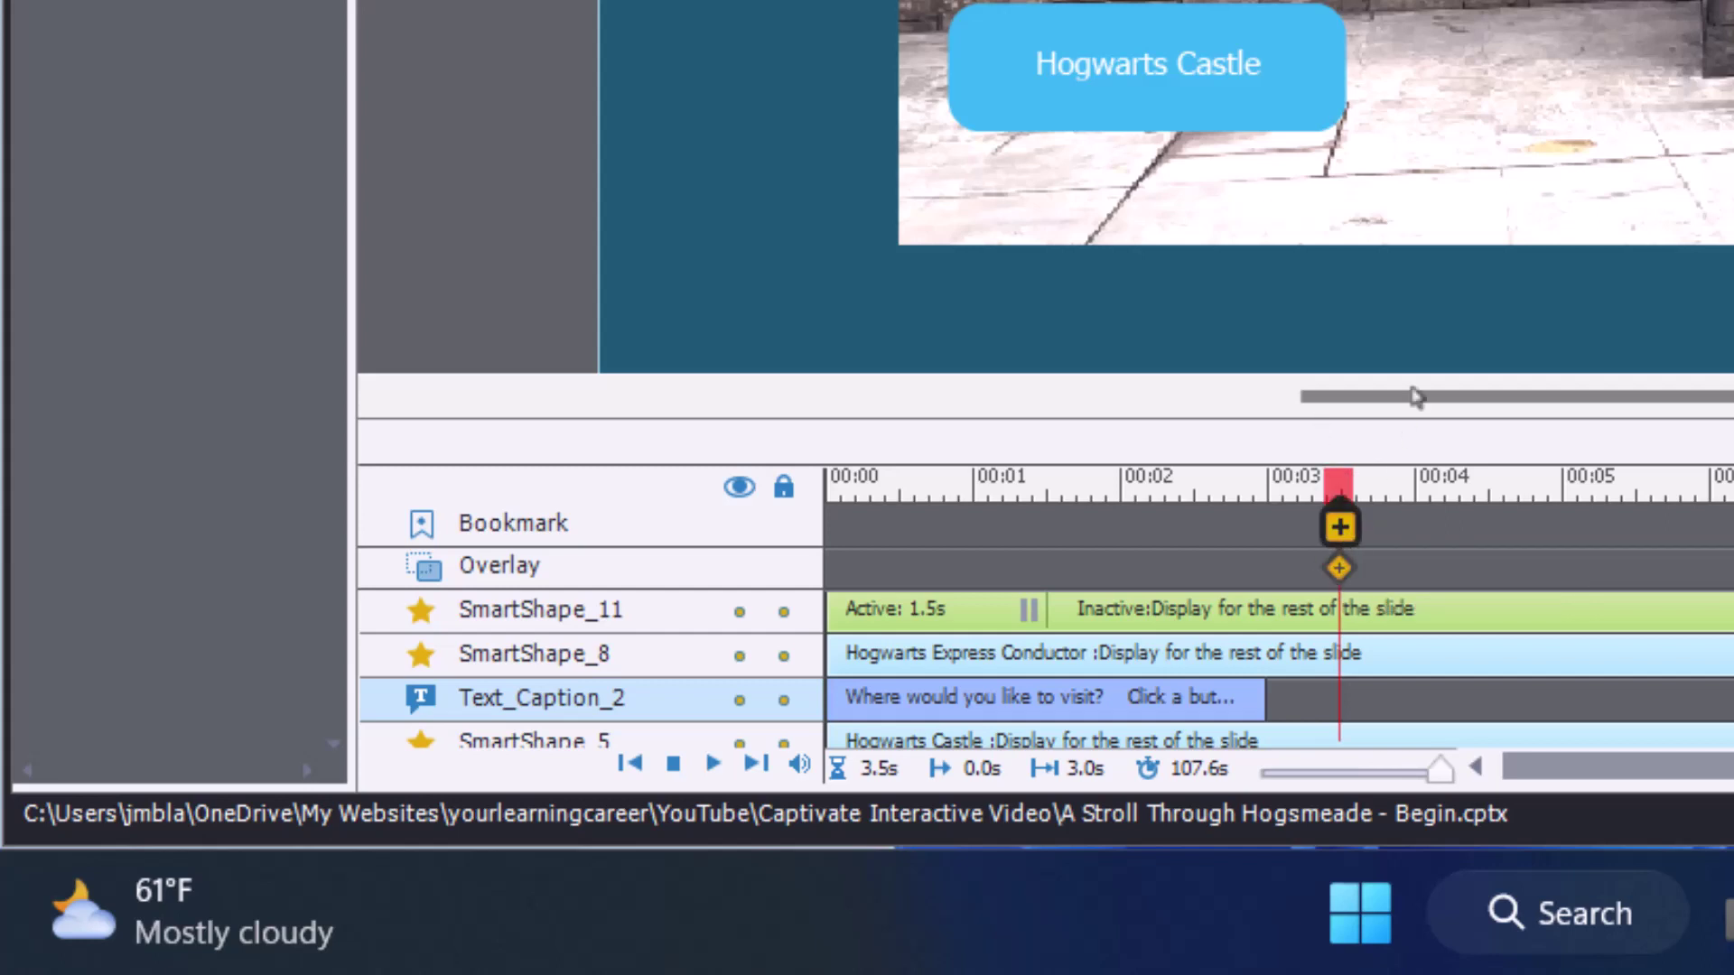
click(1340, 528)
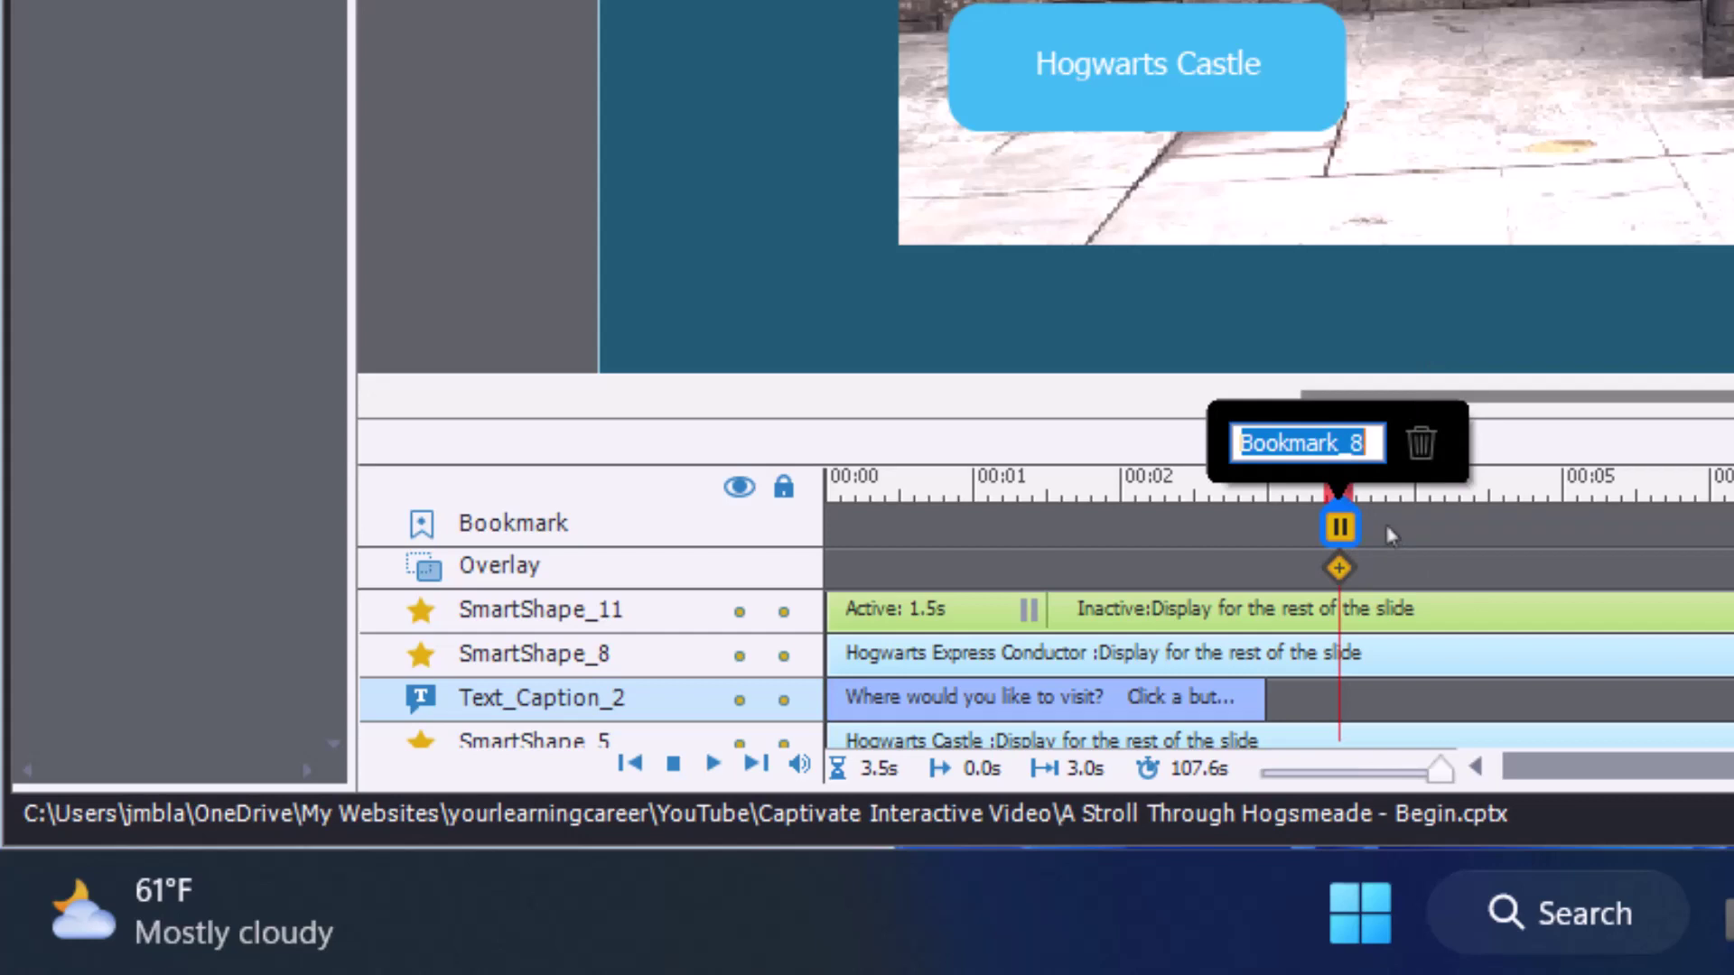
text(three)
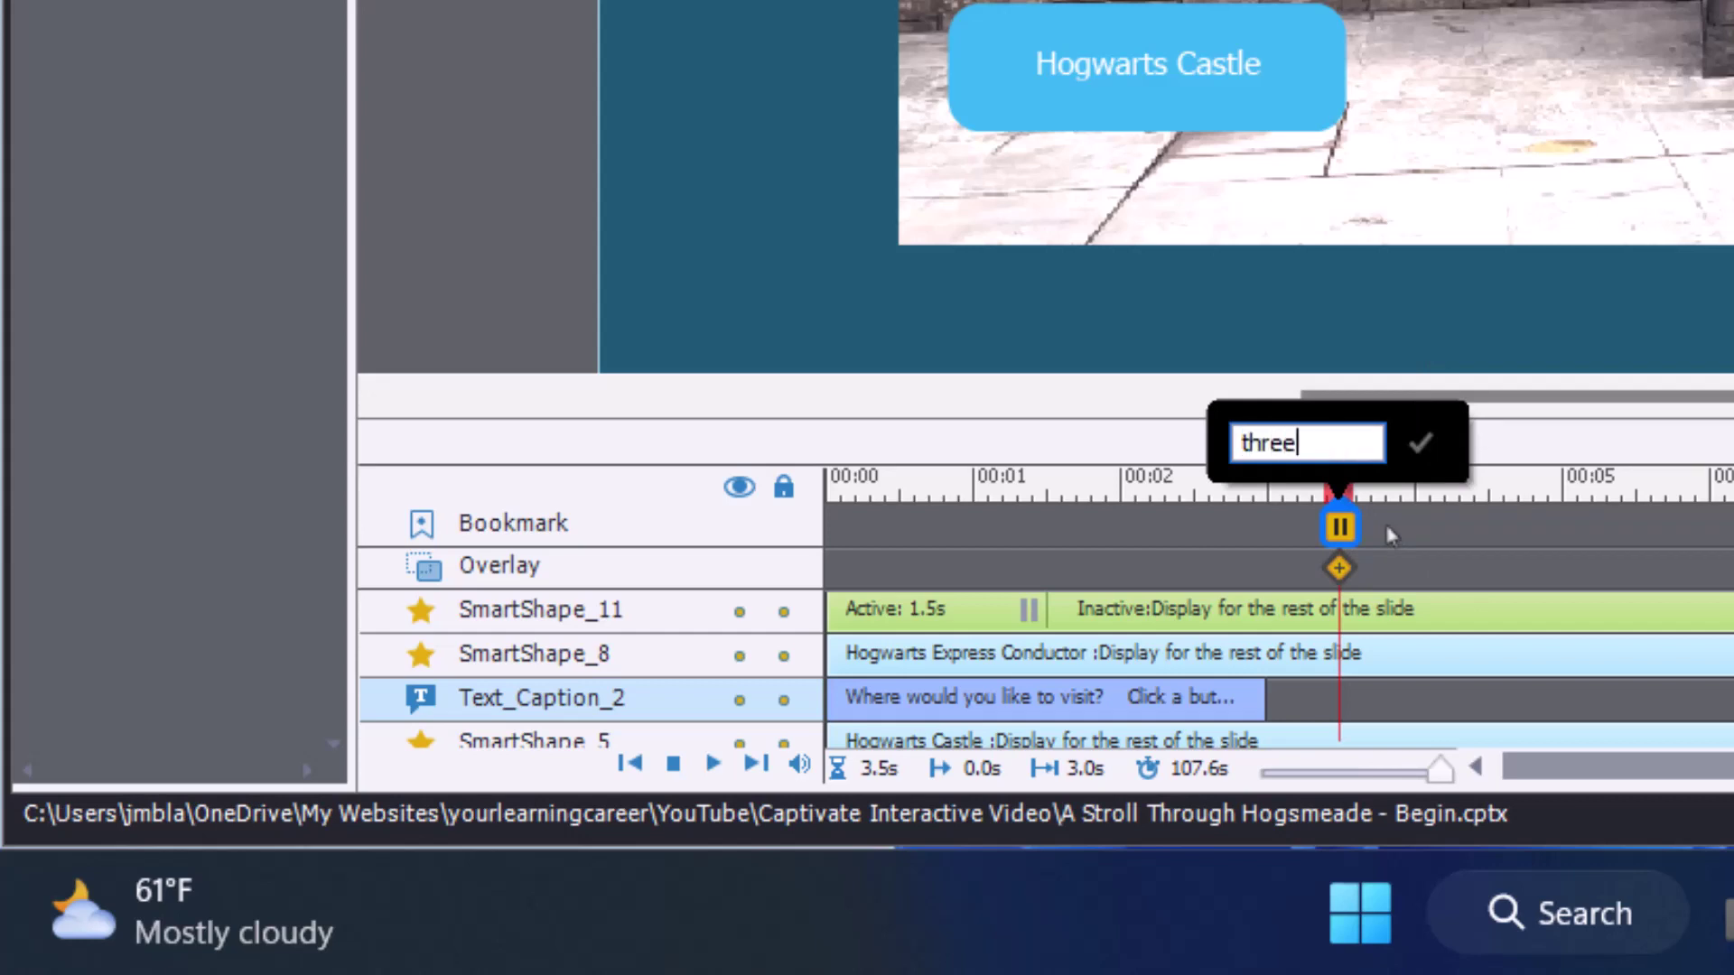
text( broomsticks)
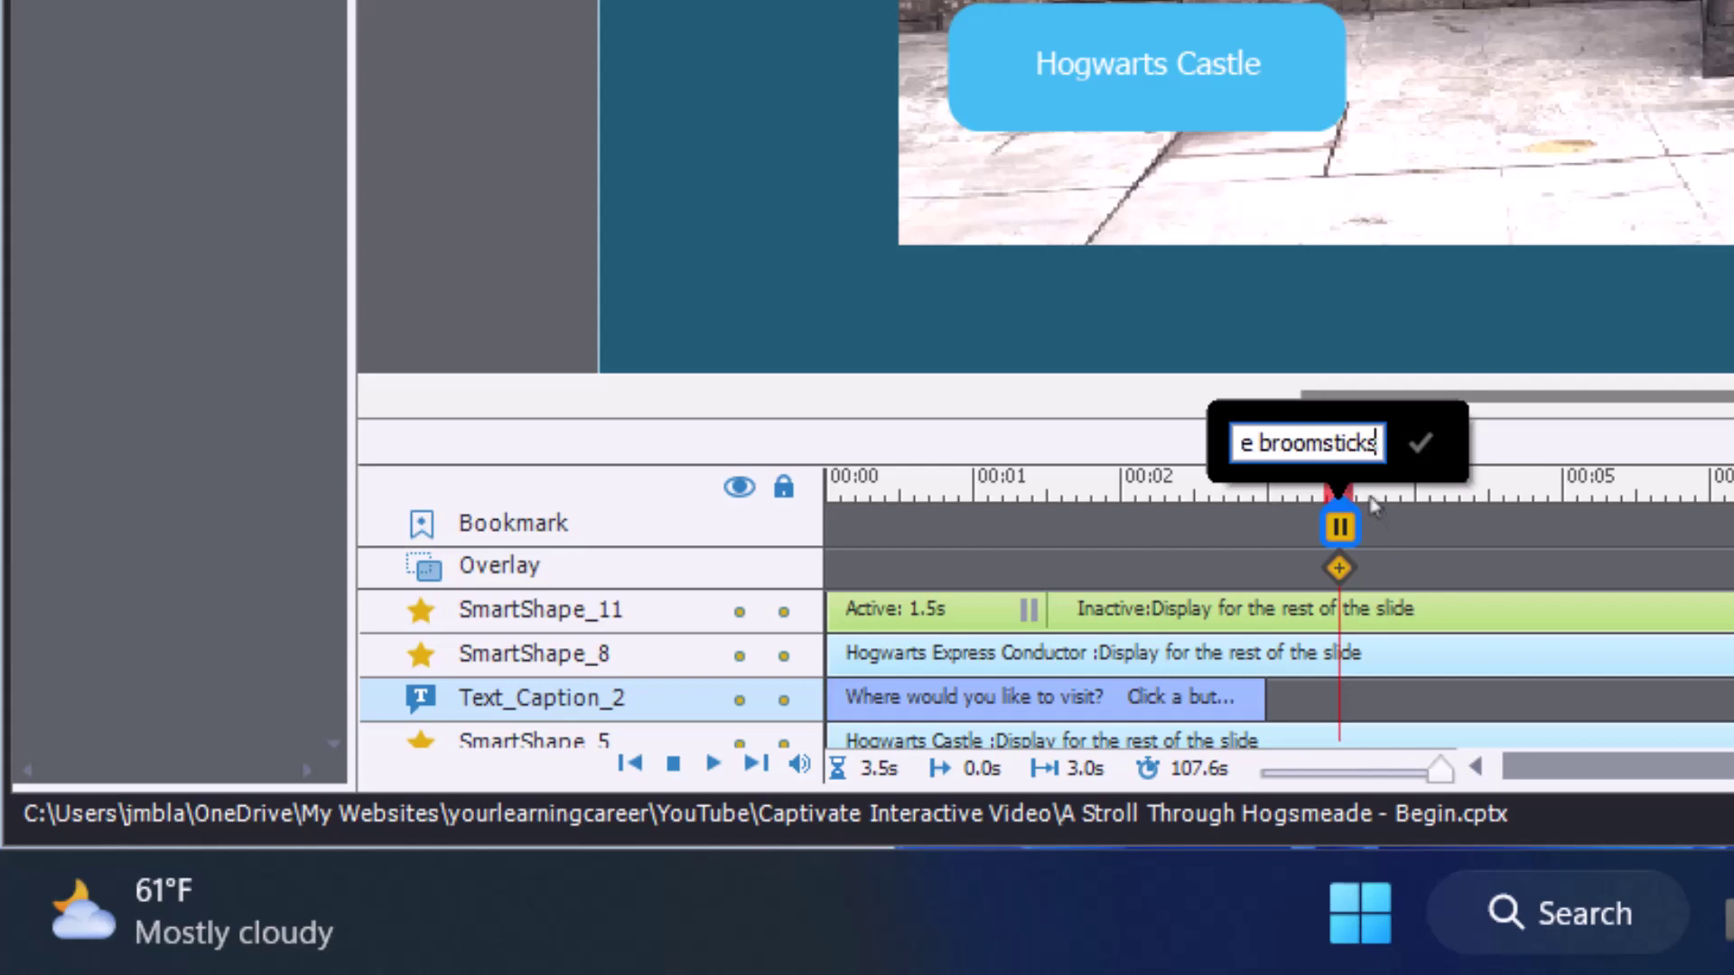
click(1421, 443)
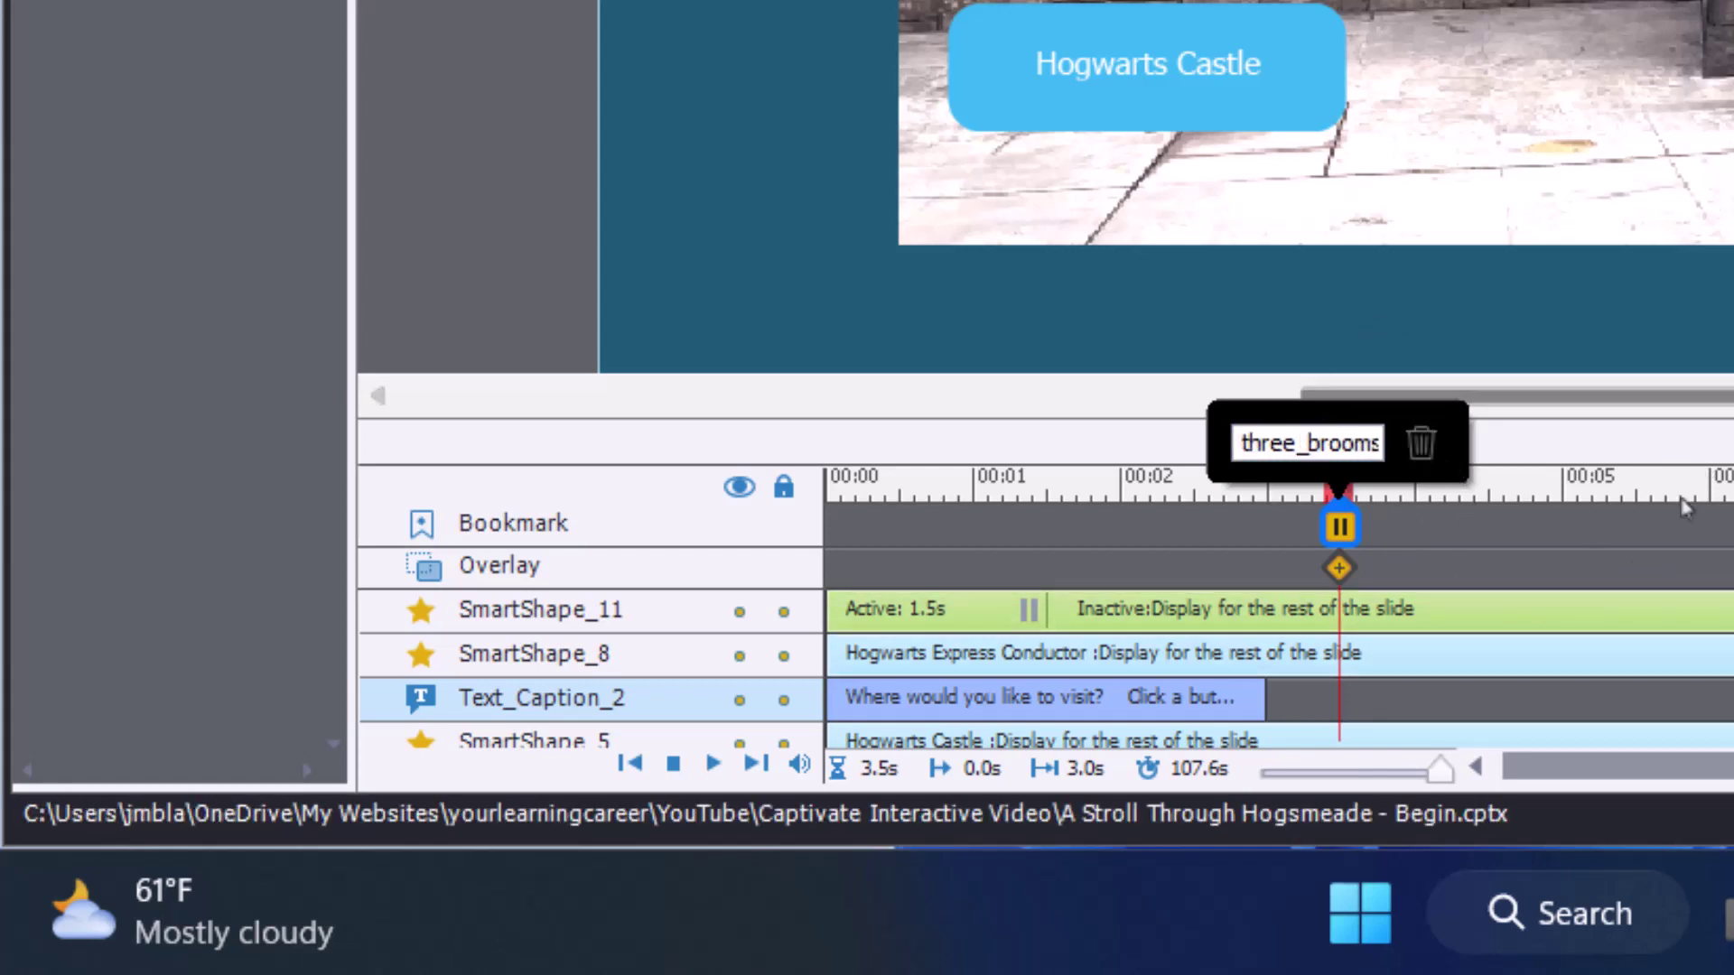
click(1337, 452)
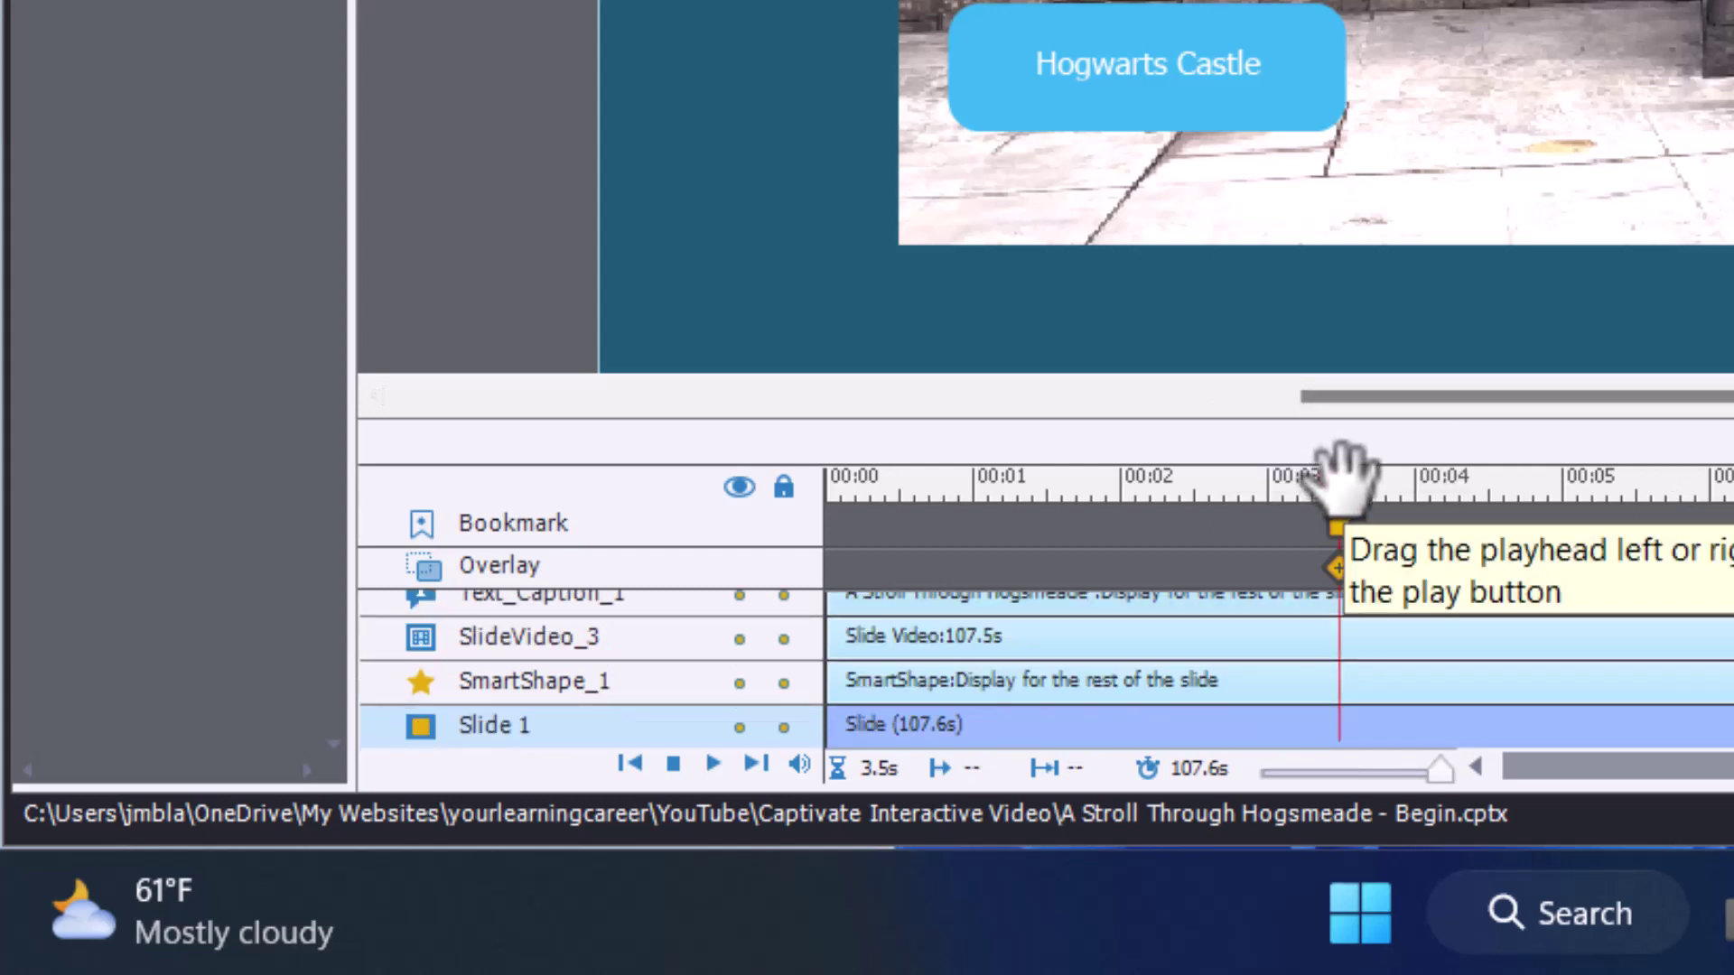
- Add a bookmark at 12.2 seconds on slide 1's timeline, where the Owl Roost appears, and name it "owl roost"
drag(1339, 465, 1360, 890)
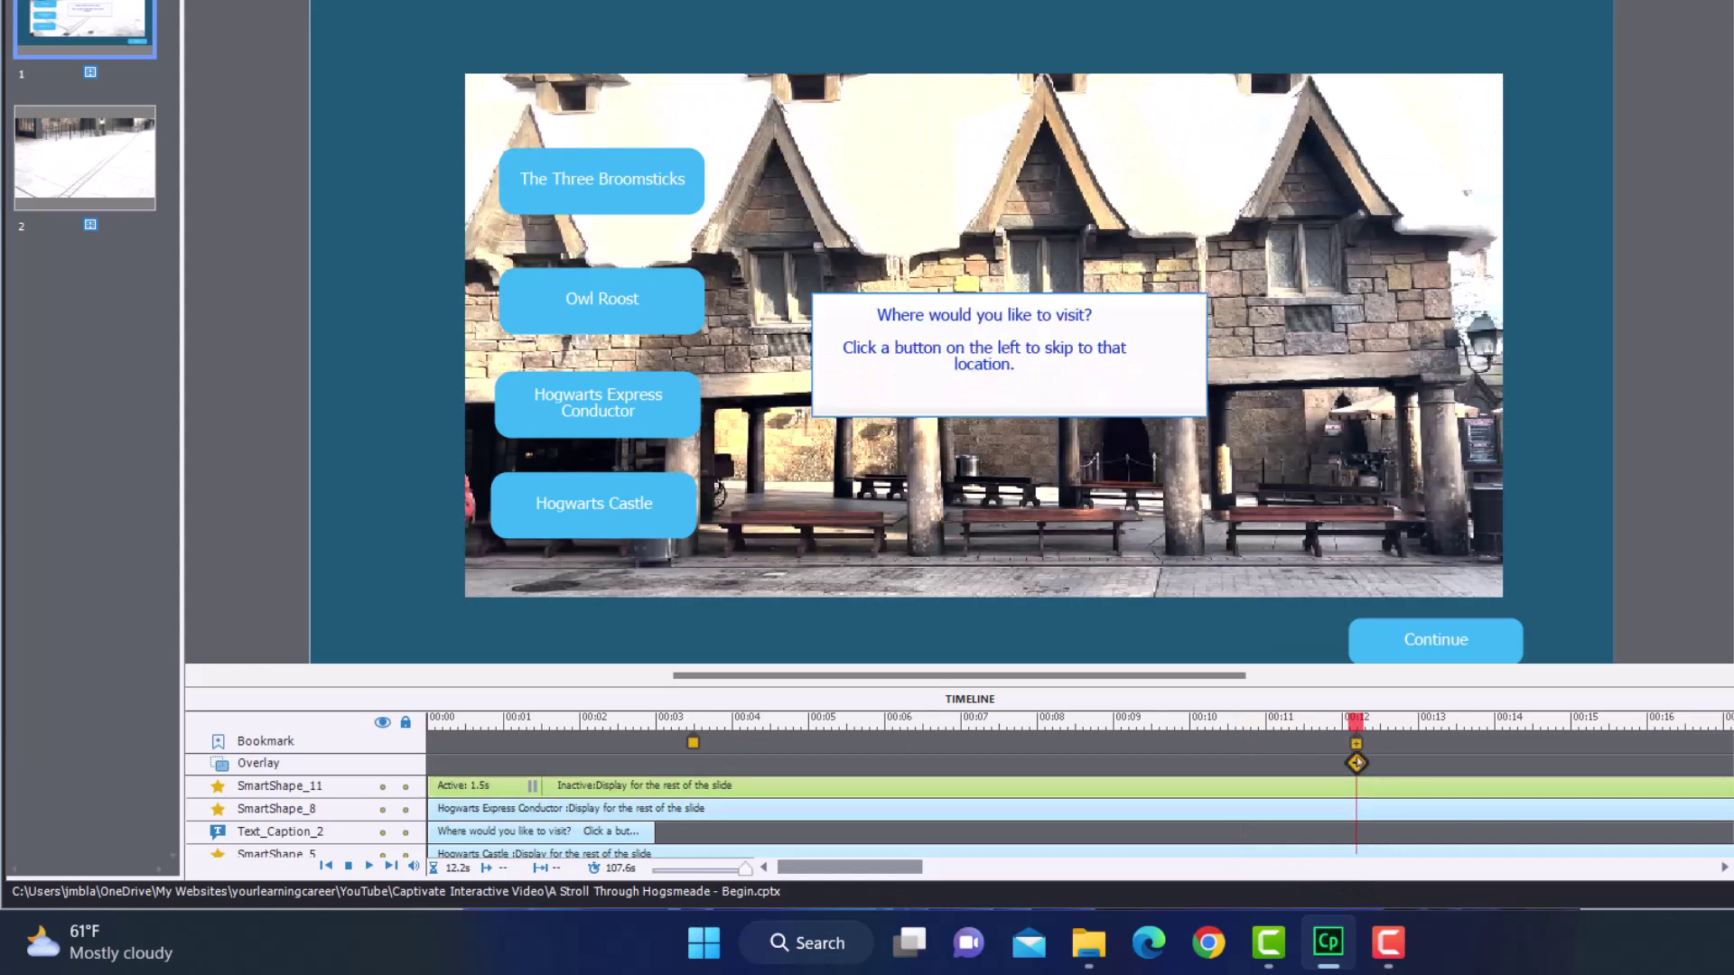
click(1357, 744)
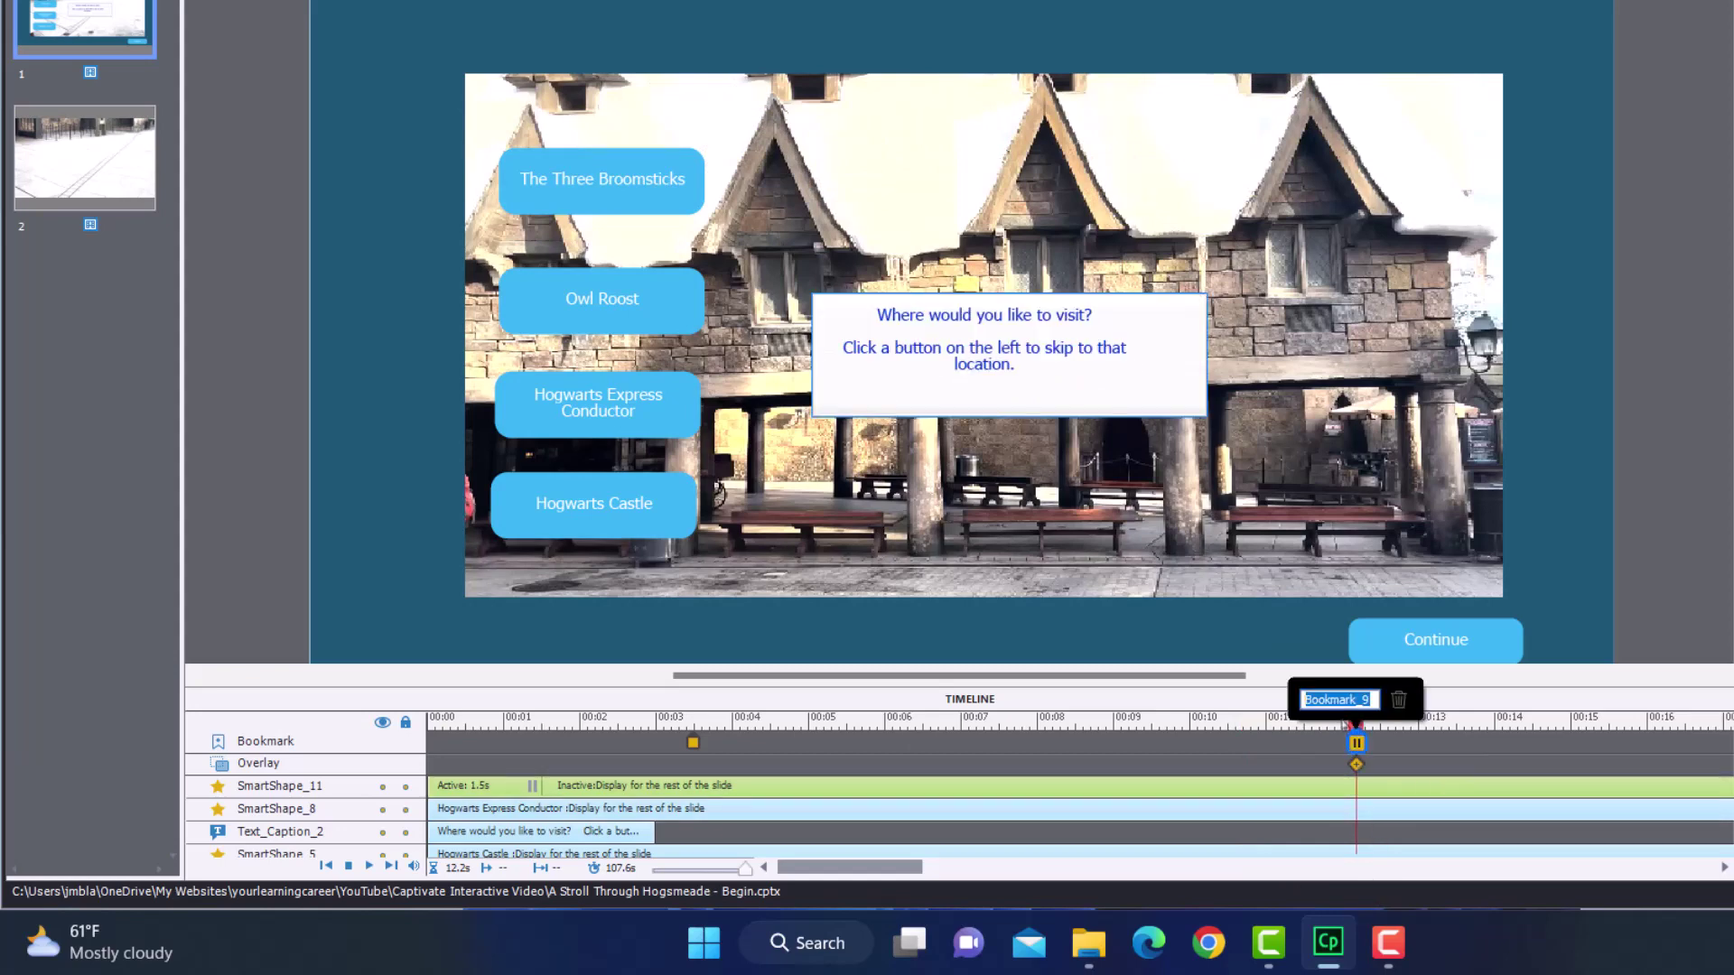
text(owl roost)
key(Return)
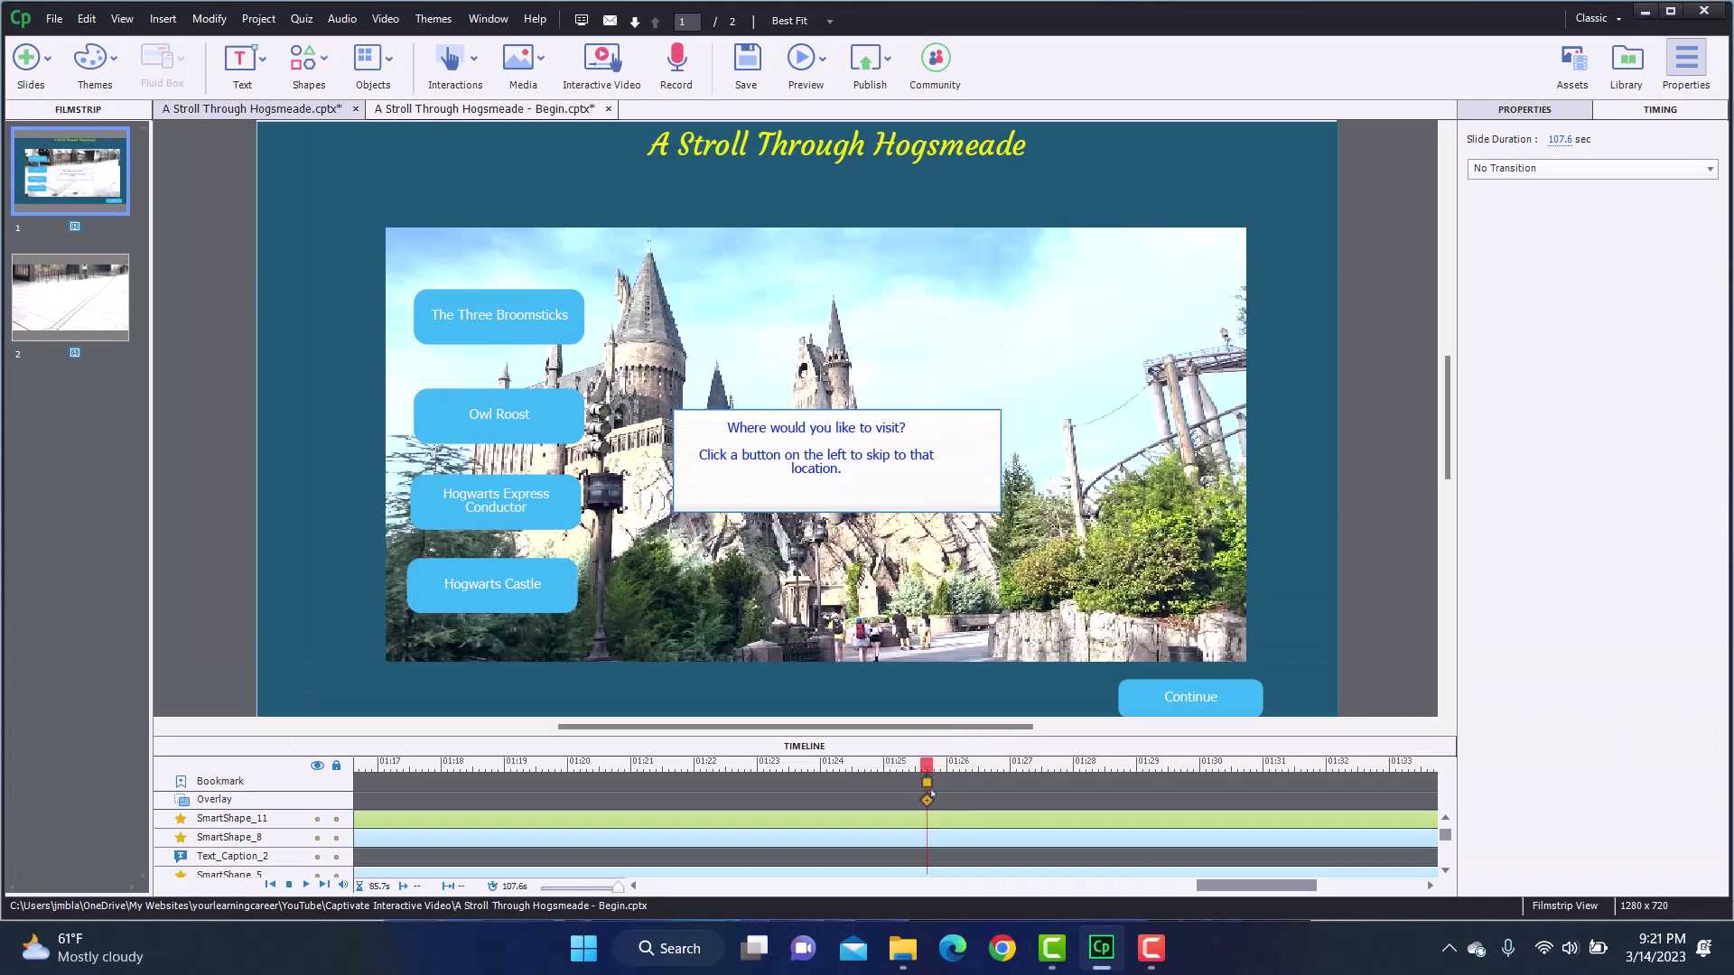
- Use The Three Broomsticks shape as a button and set its On Success action to Jump To Bookmark with three_broomsticks
mouse_move(928, 784)
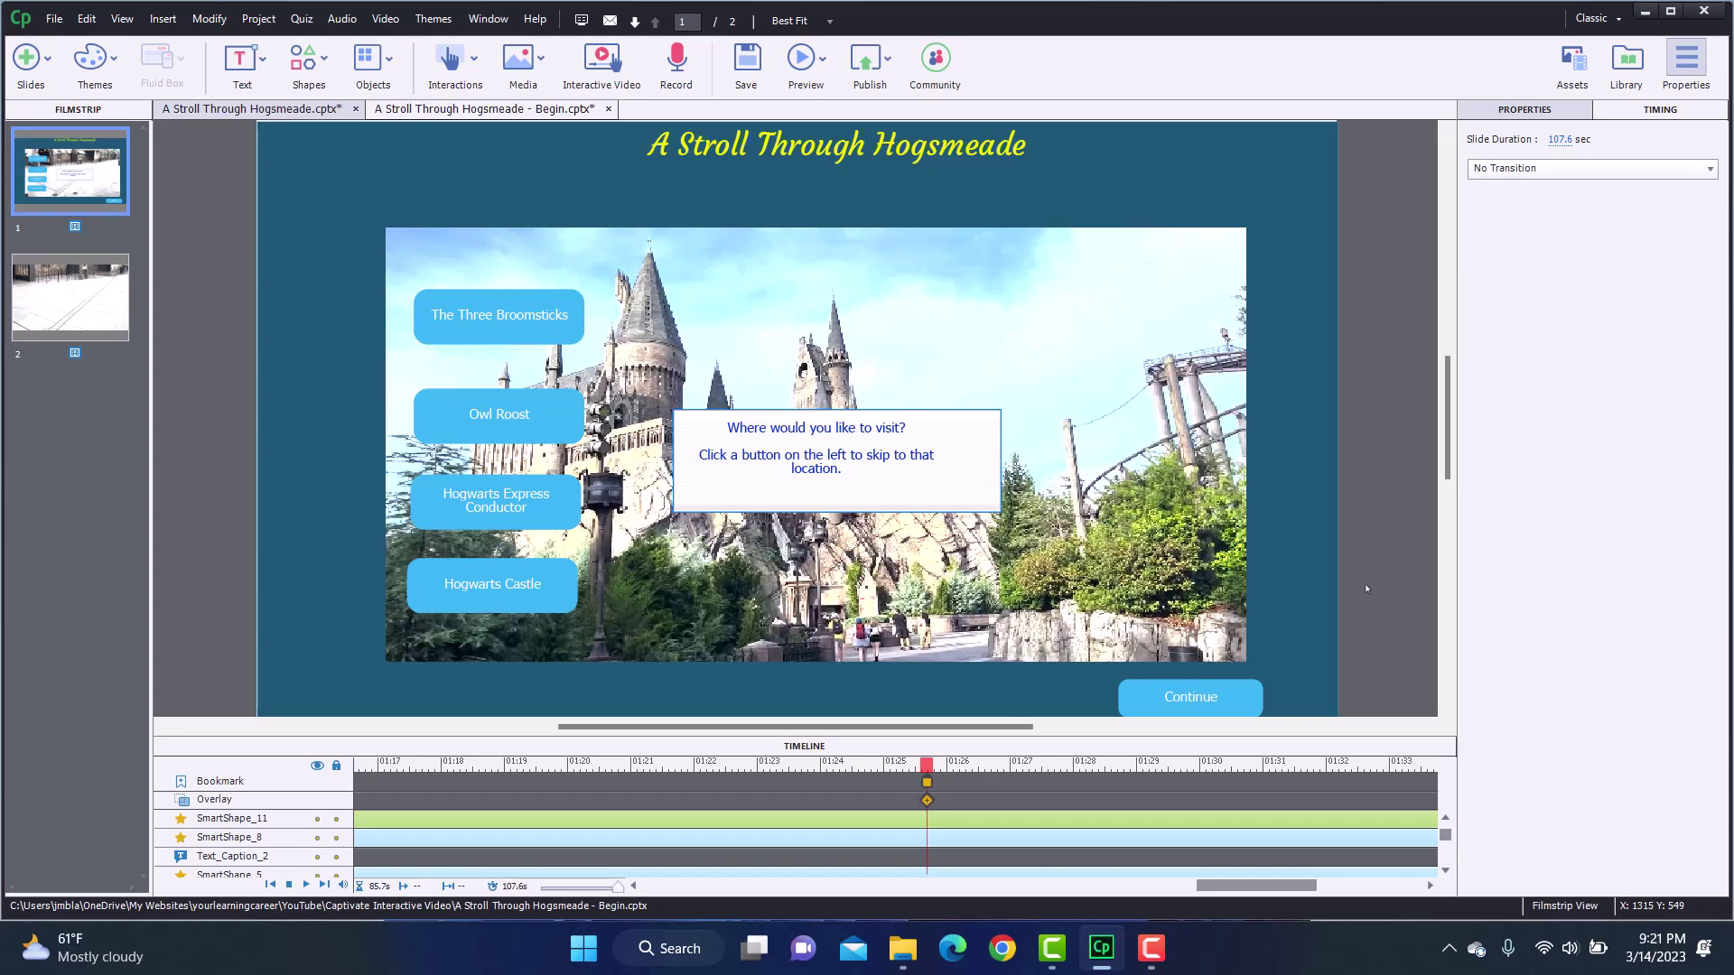
click(513, 299)
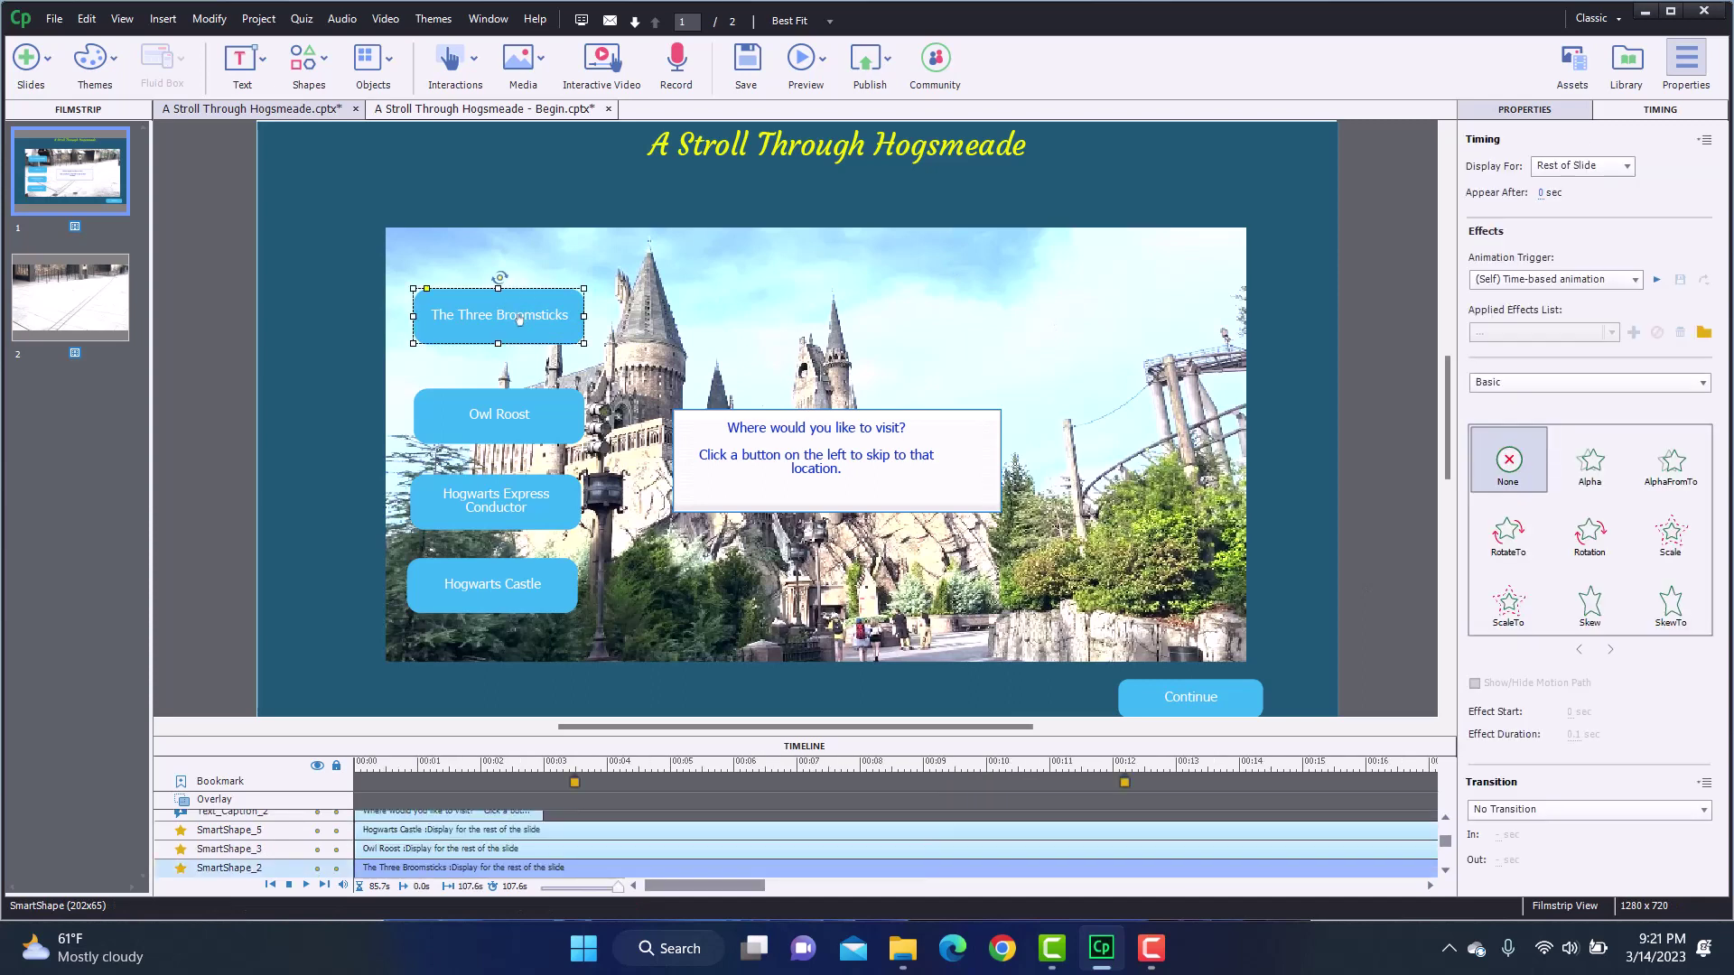
click(546, 416)
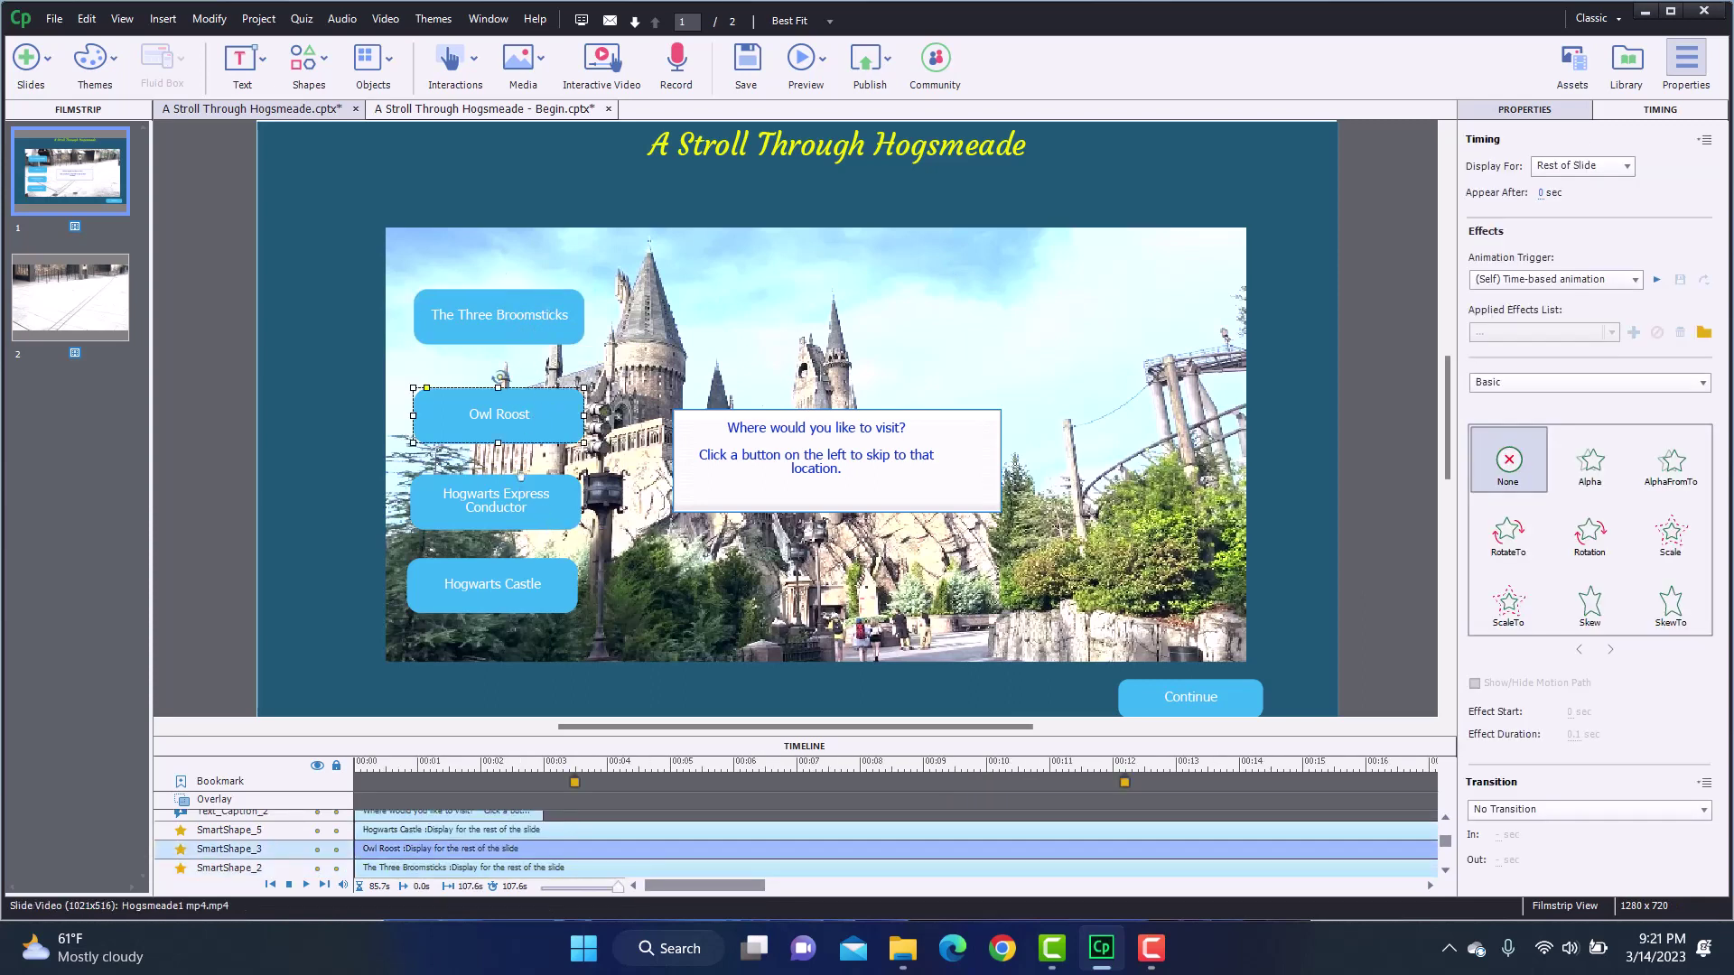
click(534, 304)
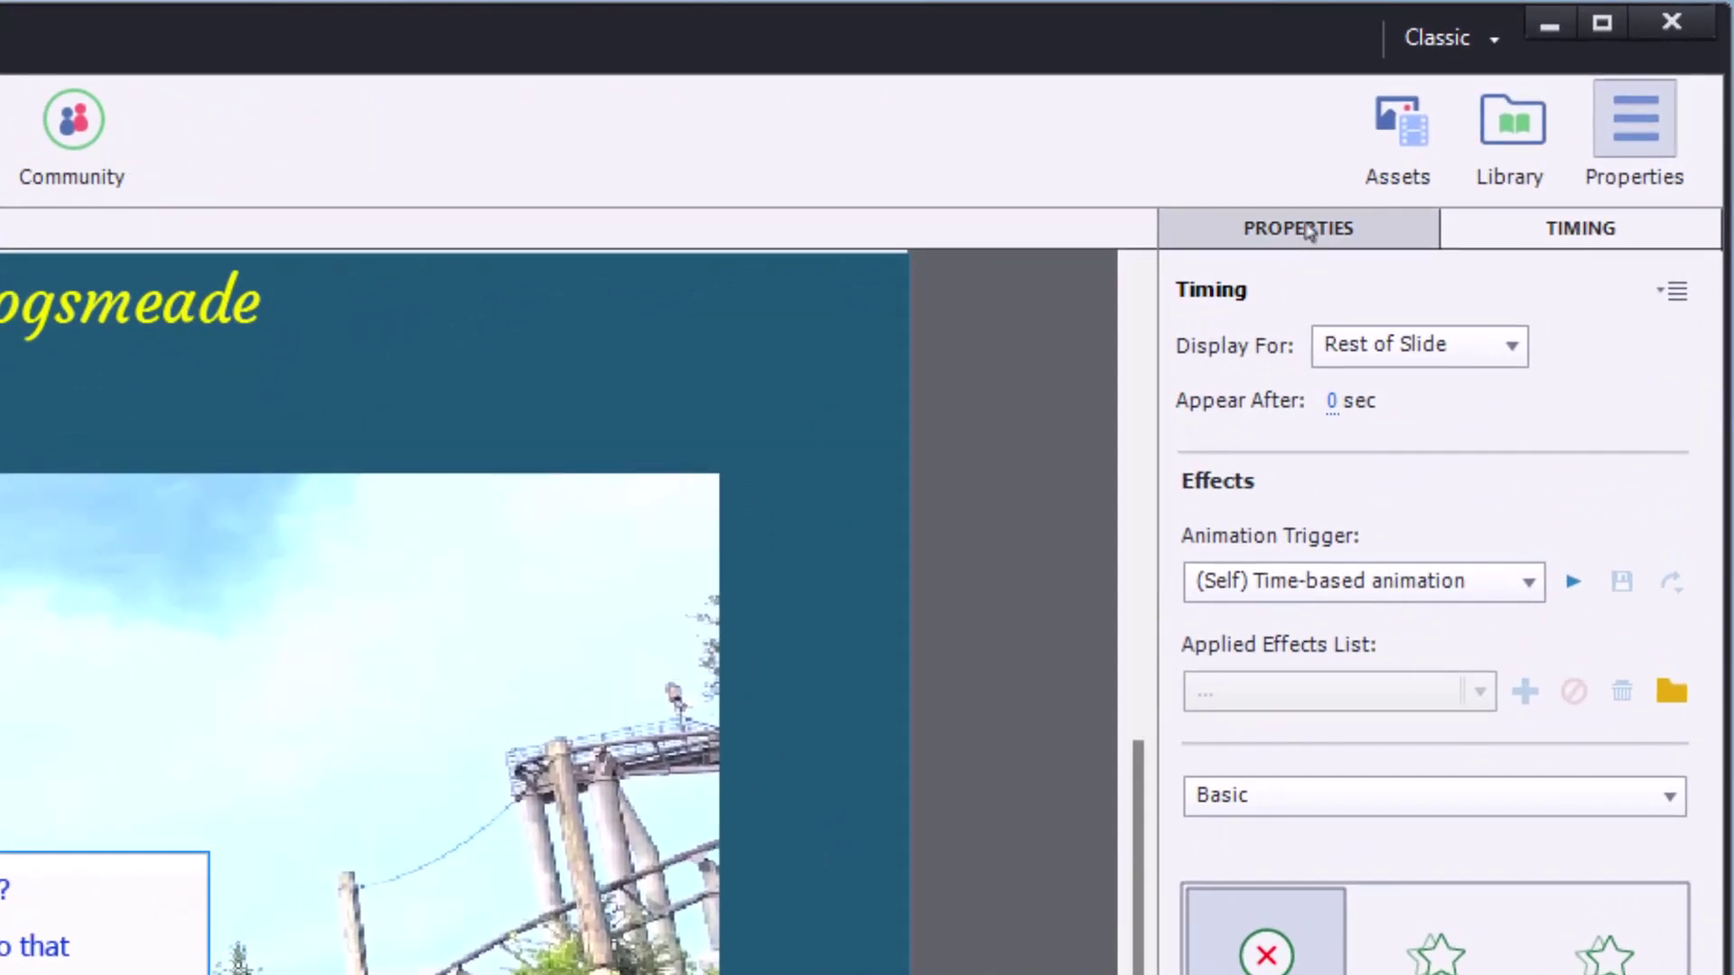
click(1309, 232)
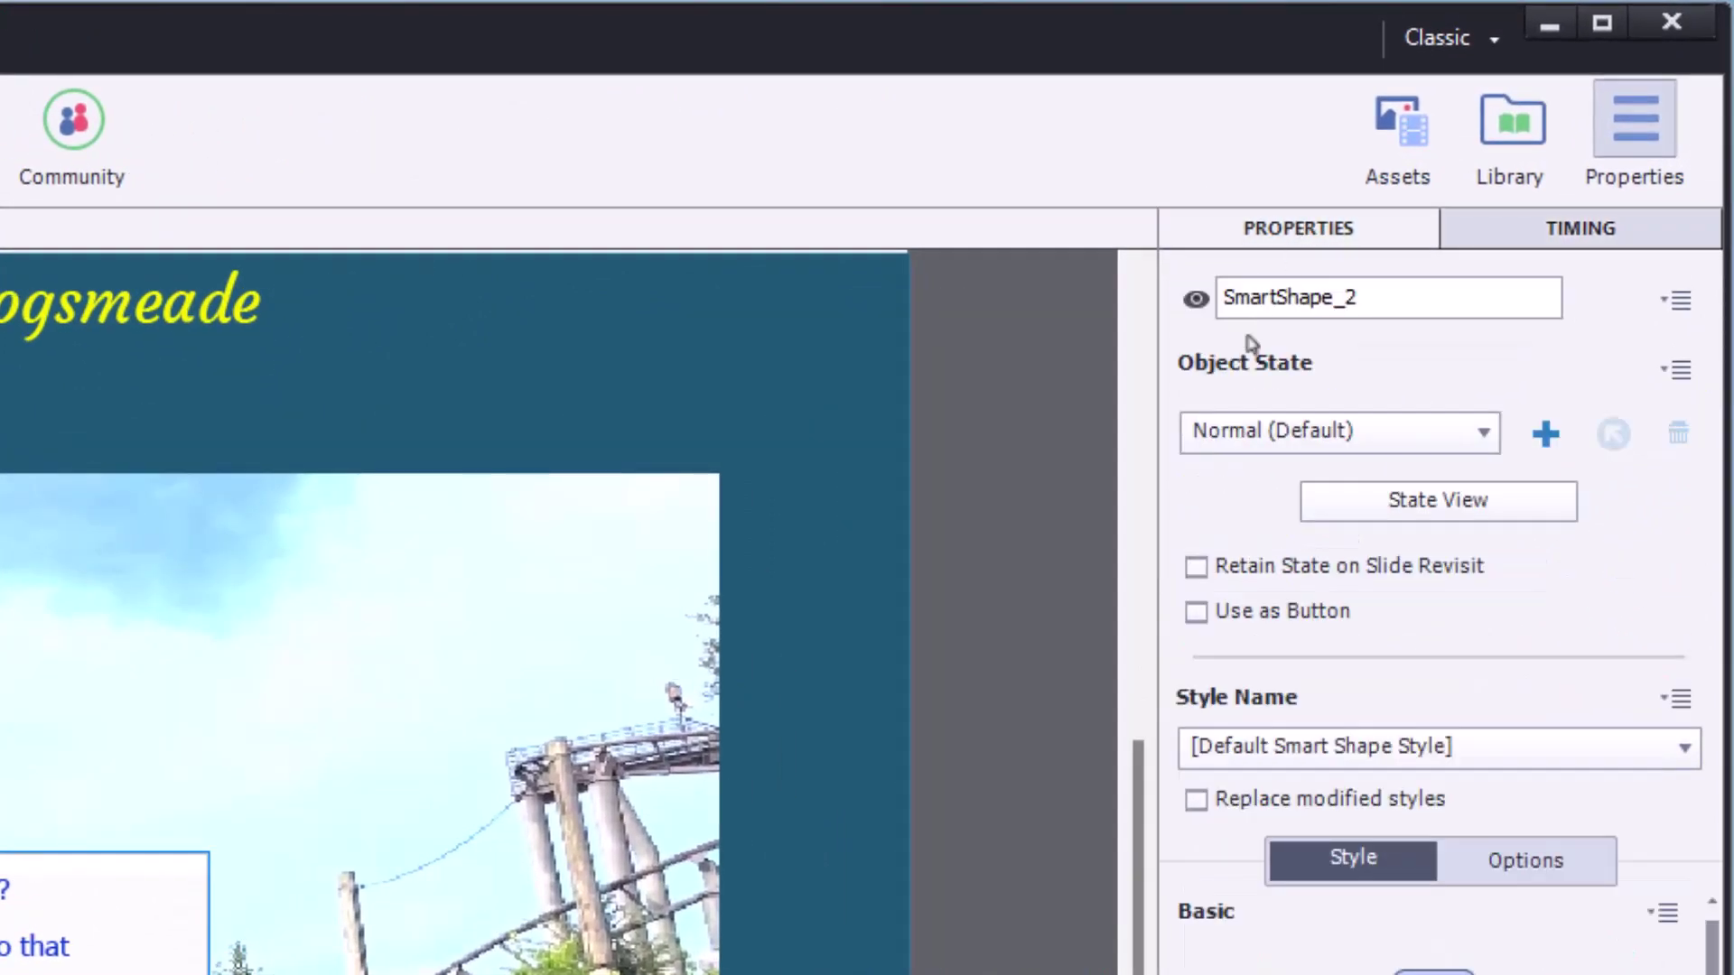
click(1197, 612)
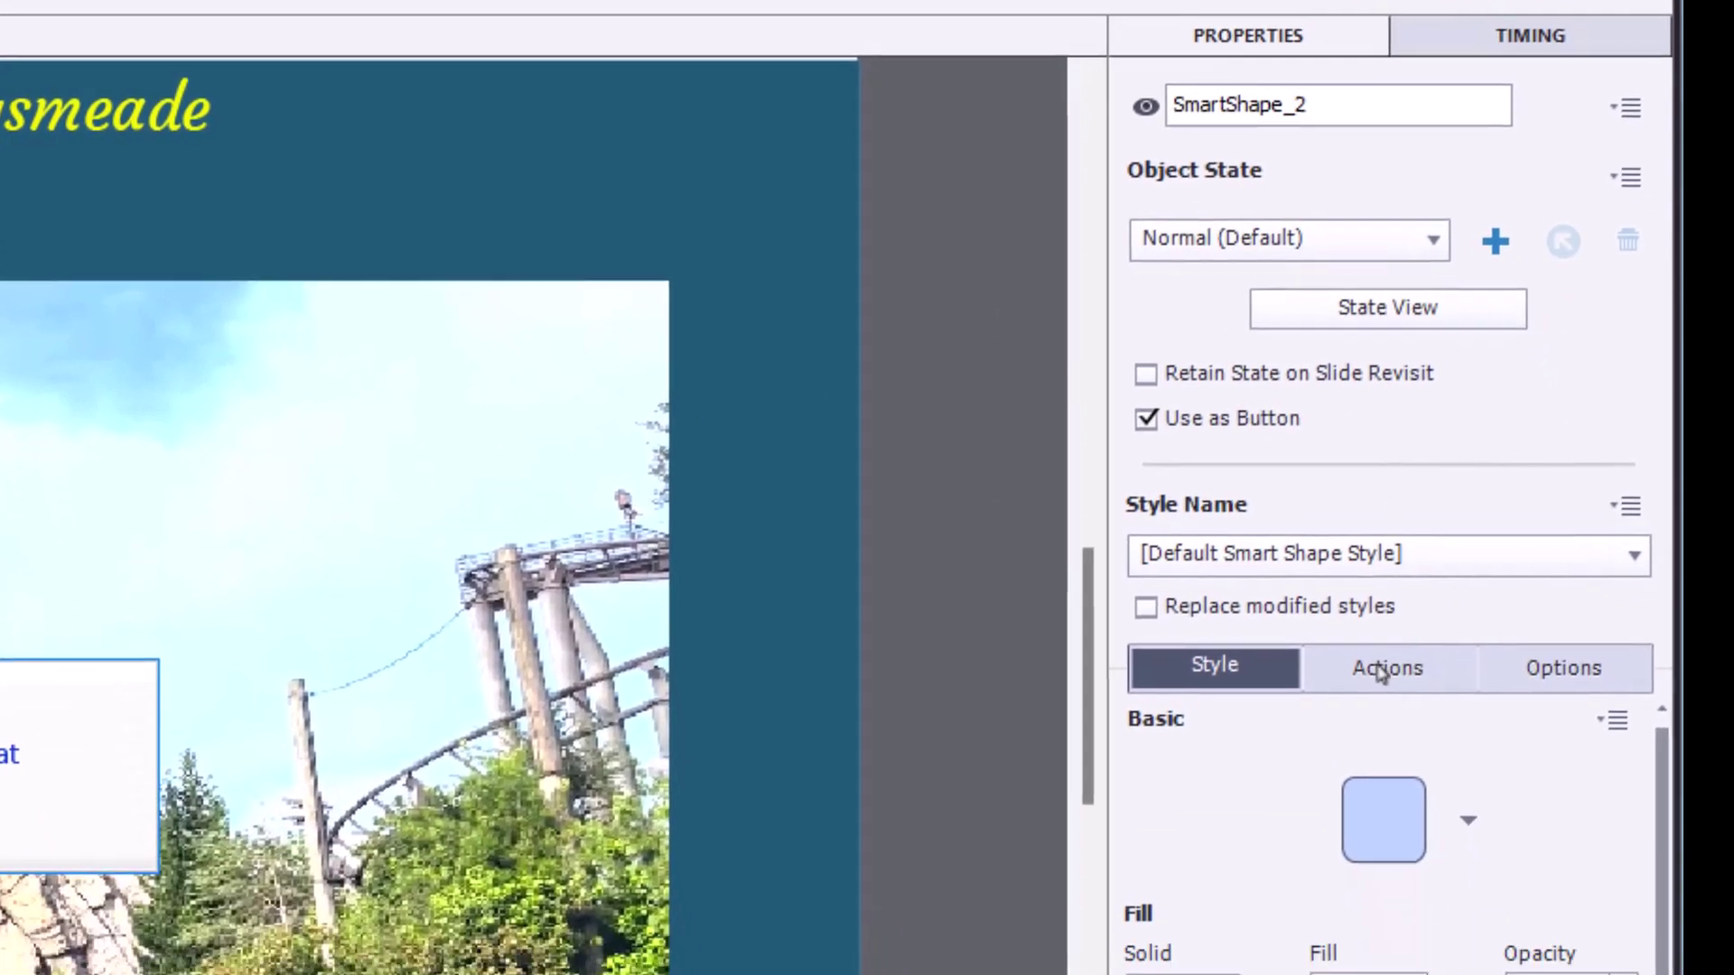
click(1435, 862)
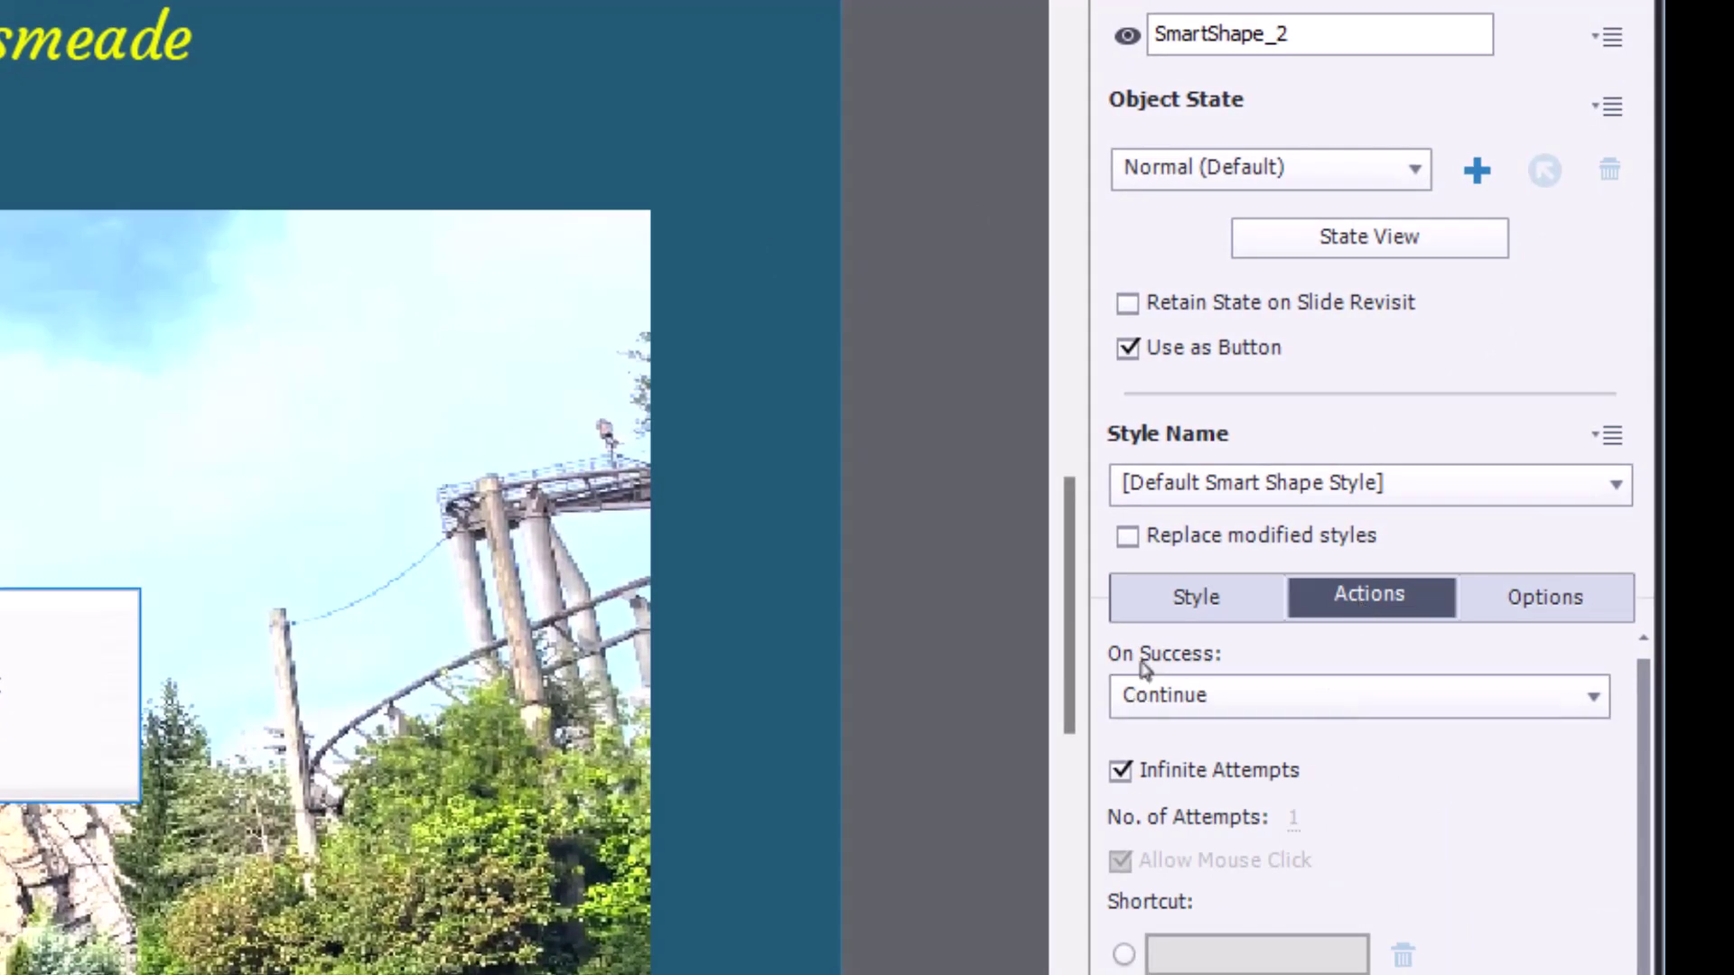
click(1190, 701)
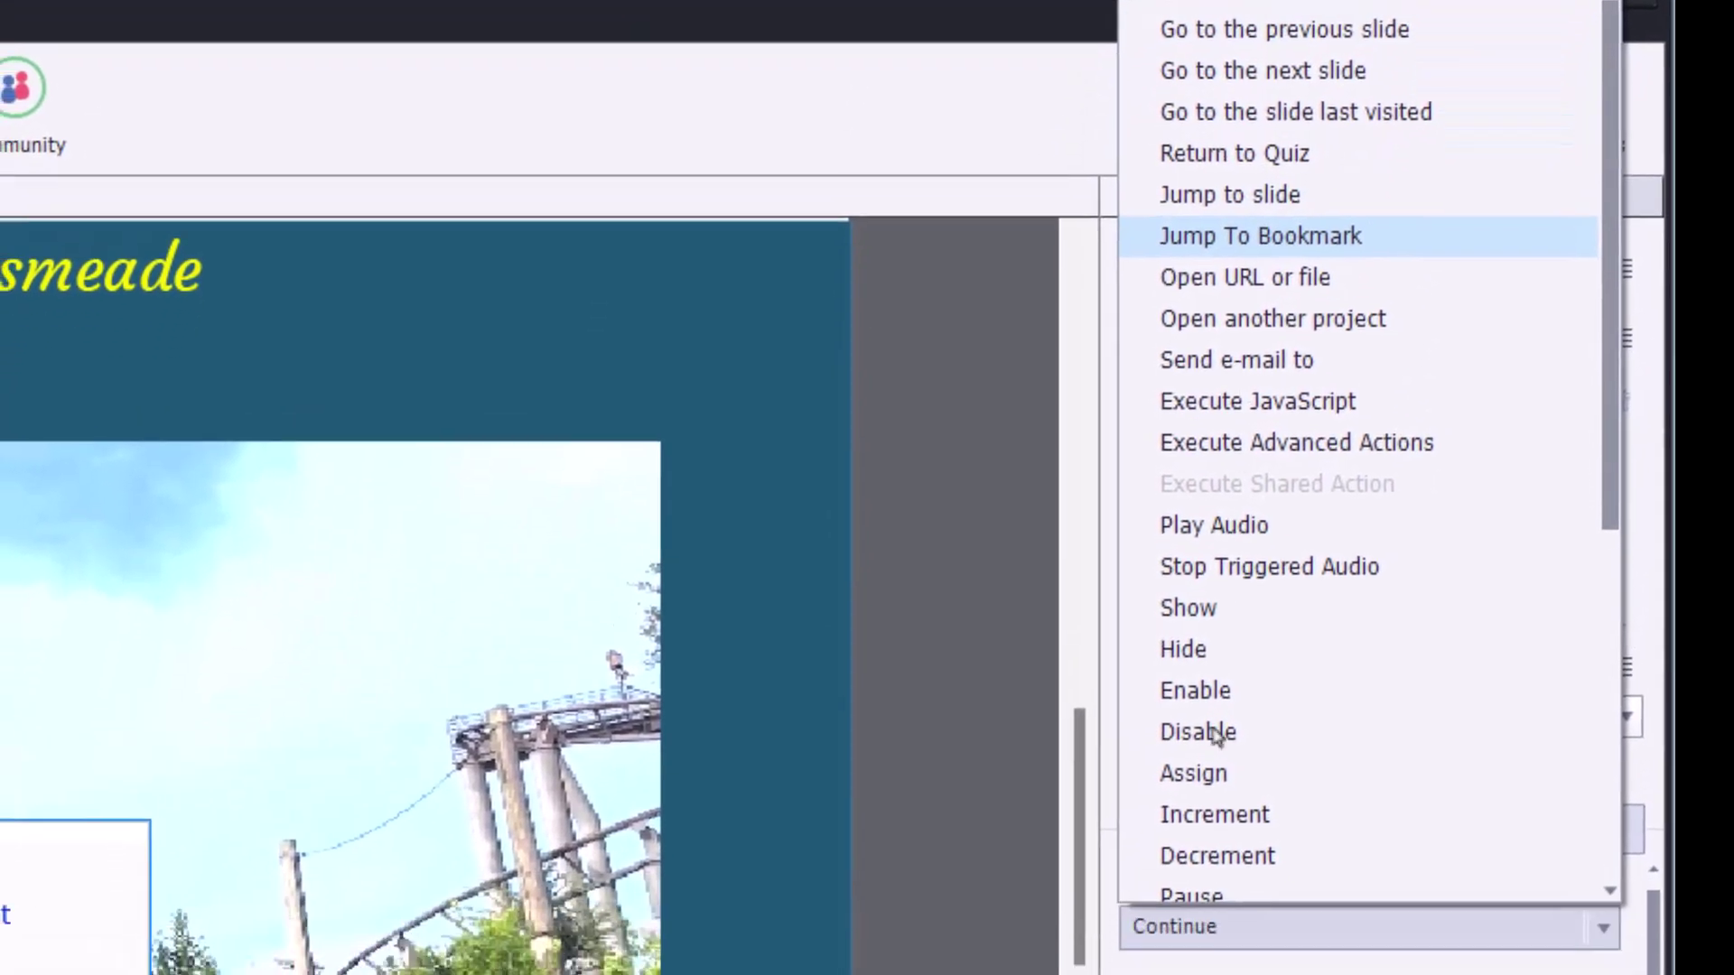
click(1236, 339)
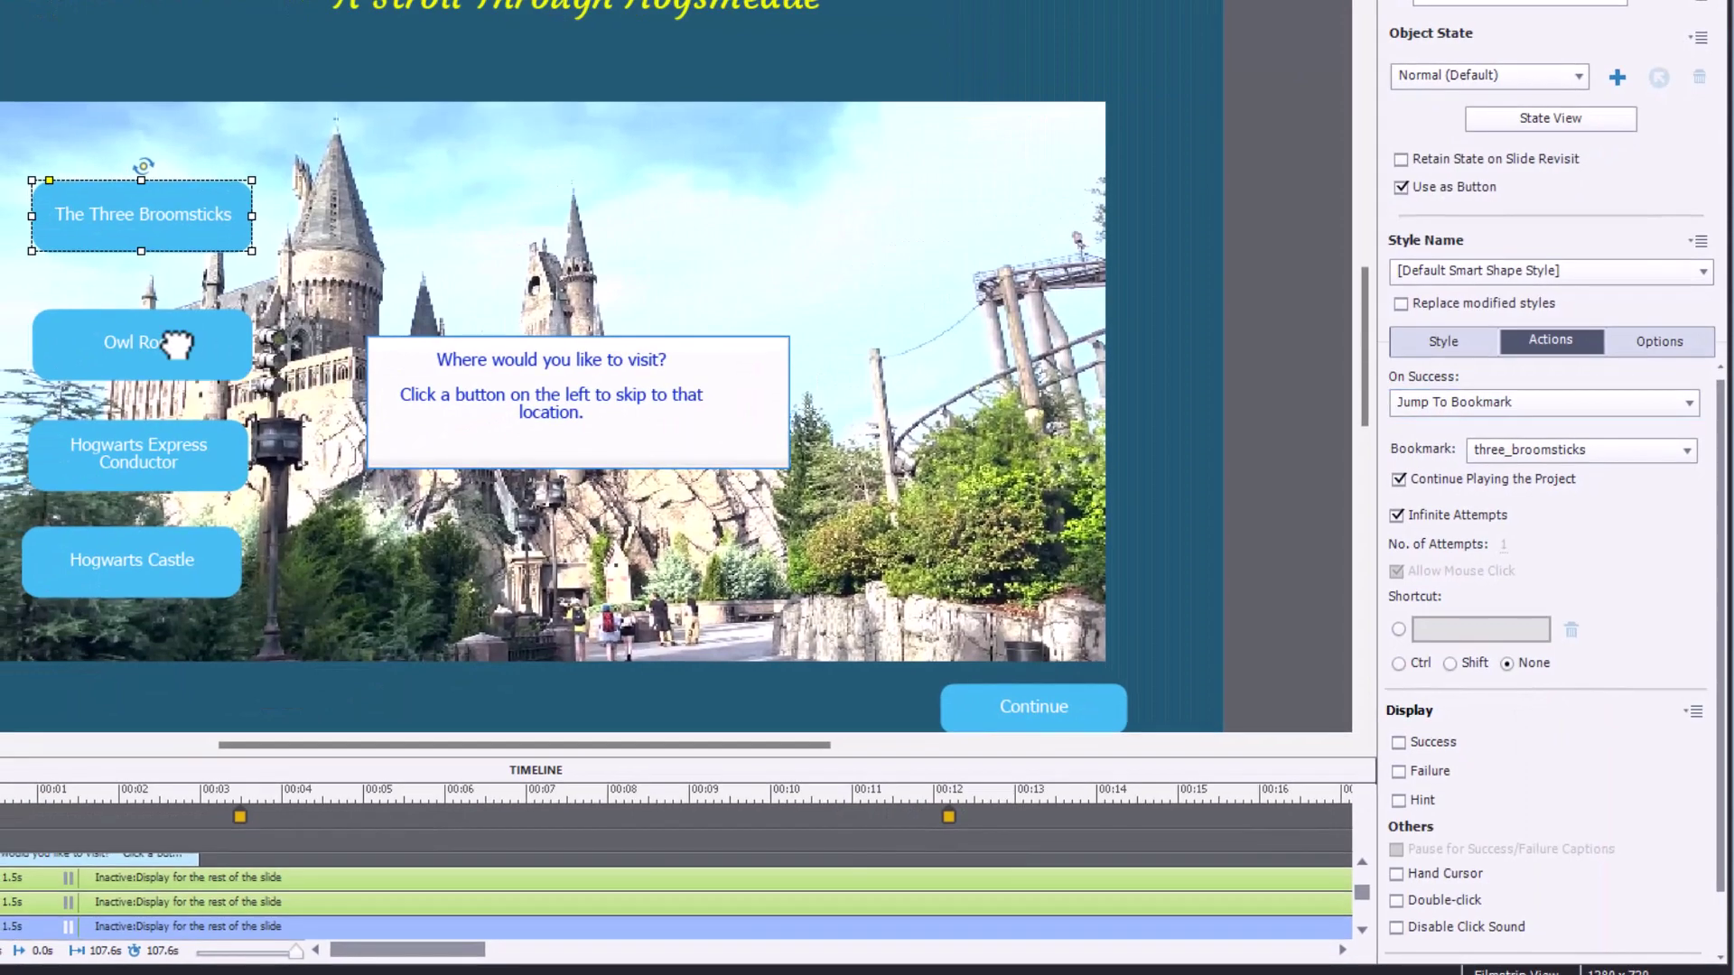
- Set the Owl Roost button's On Success action to Jump To Bookmark and open its choice of bookmarks
click(174, 344)
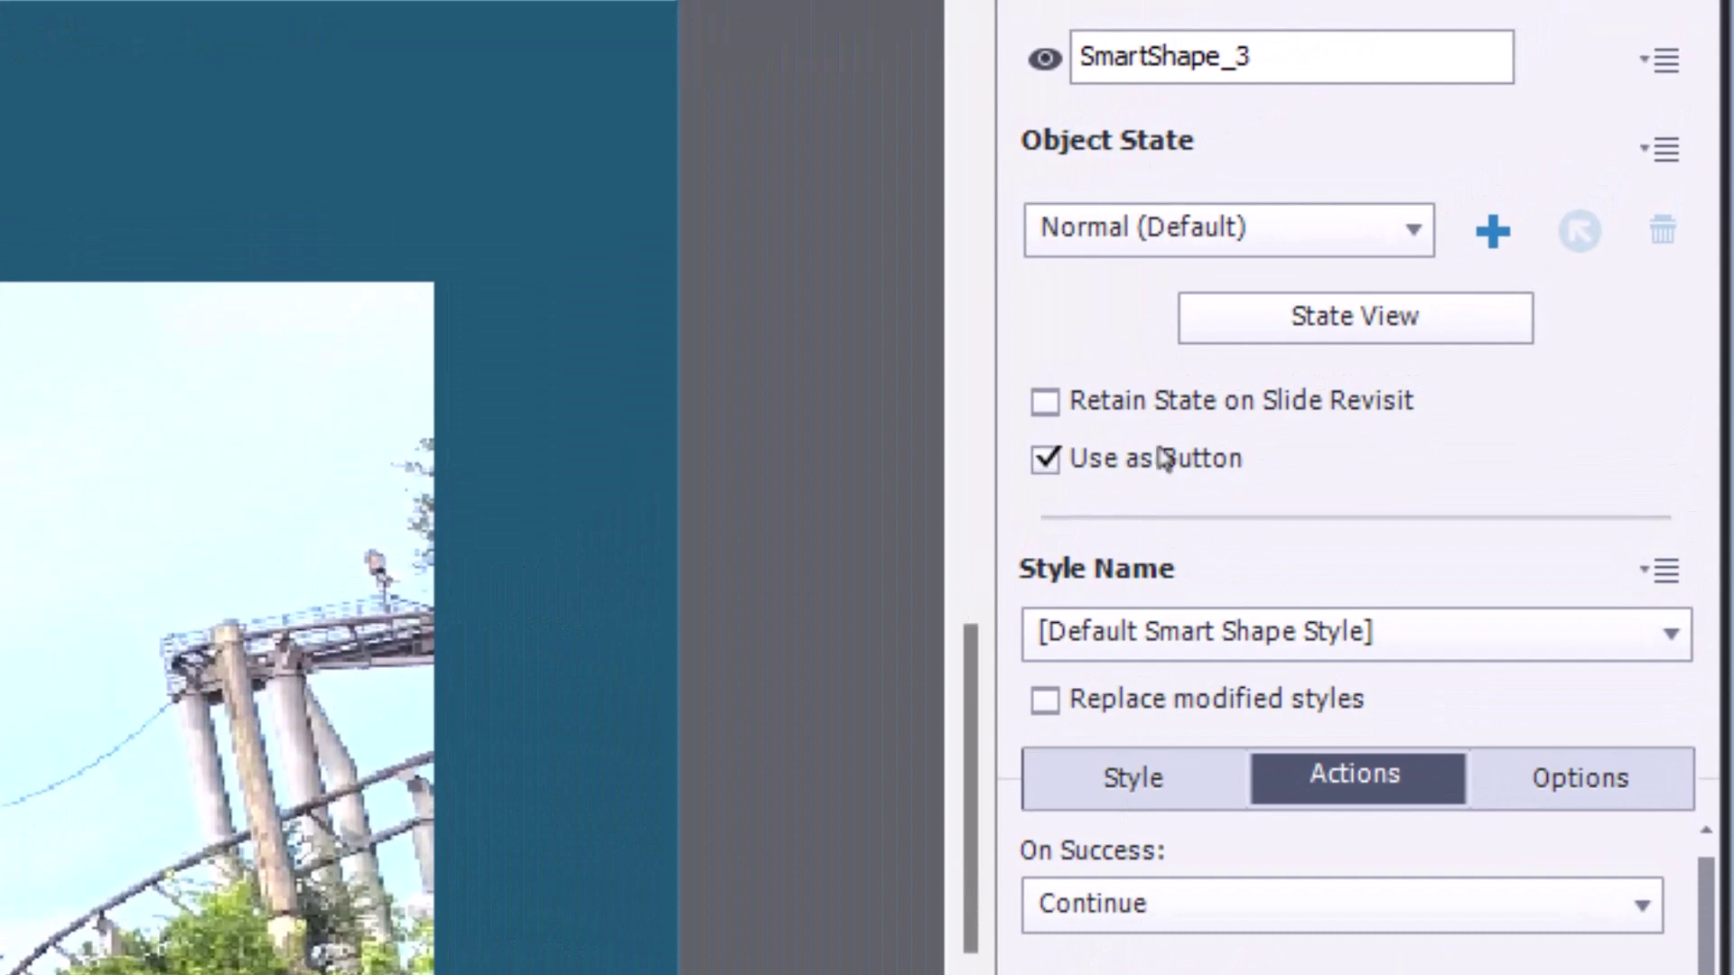
click(1120, 908)
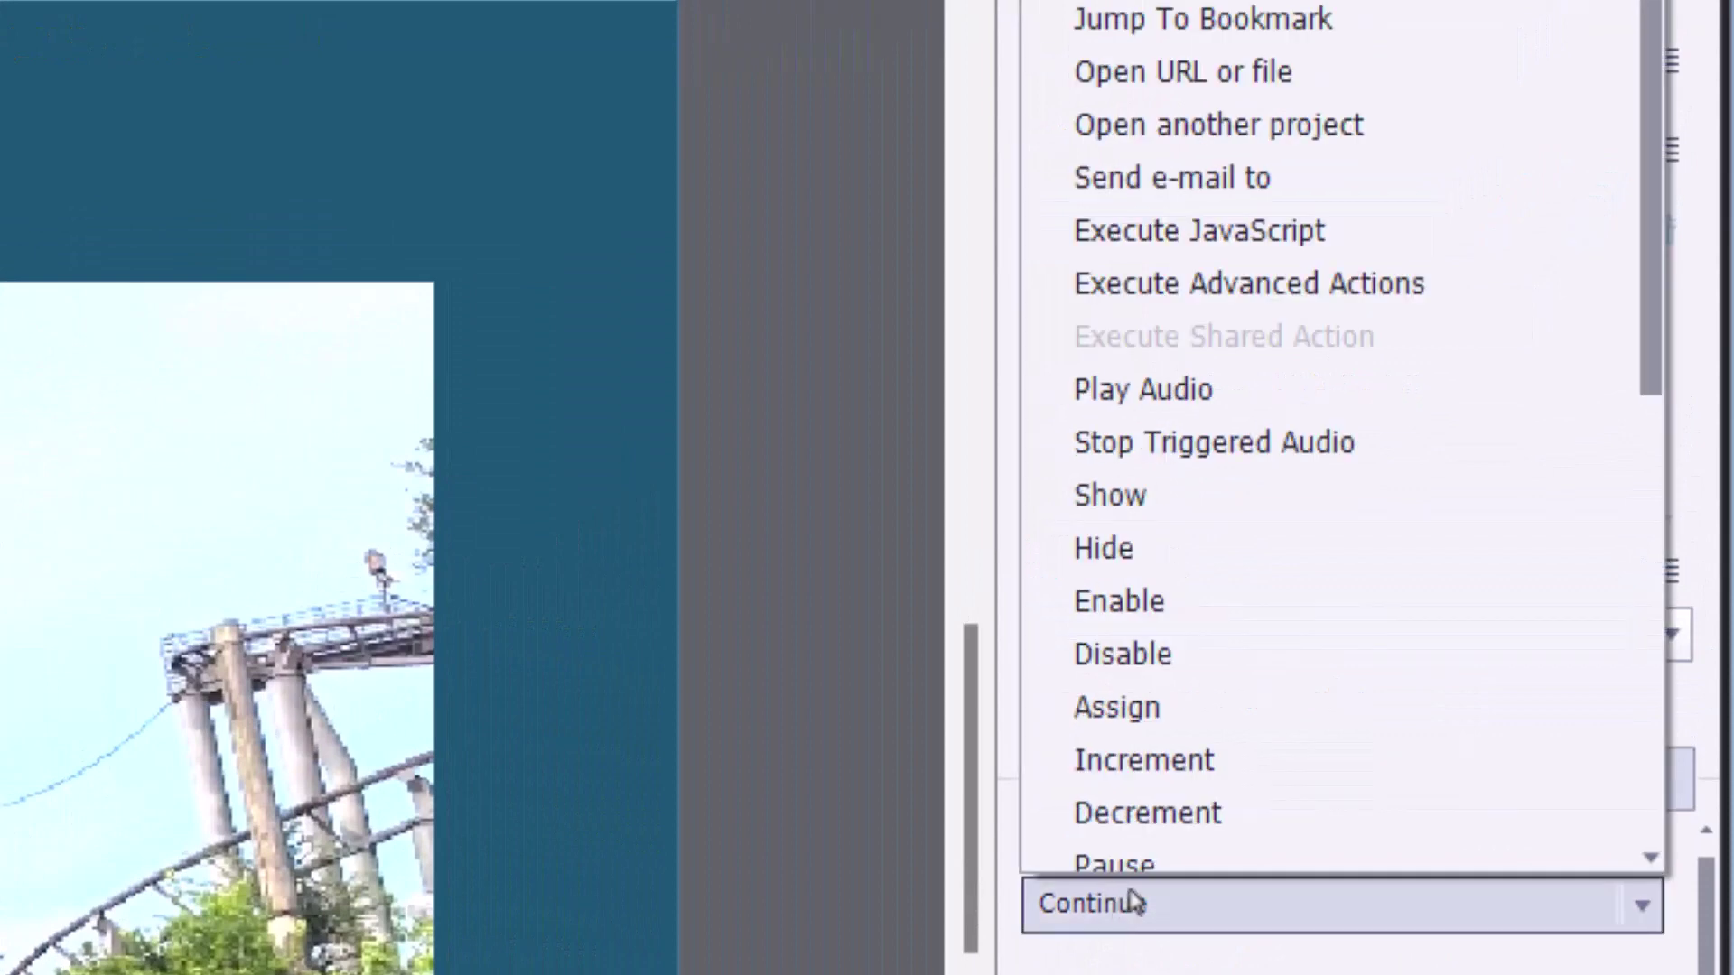
click(1202, 20)
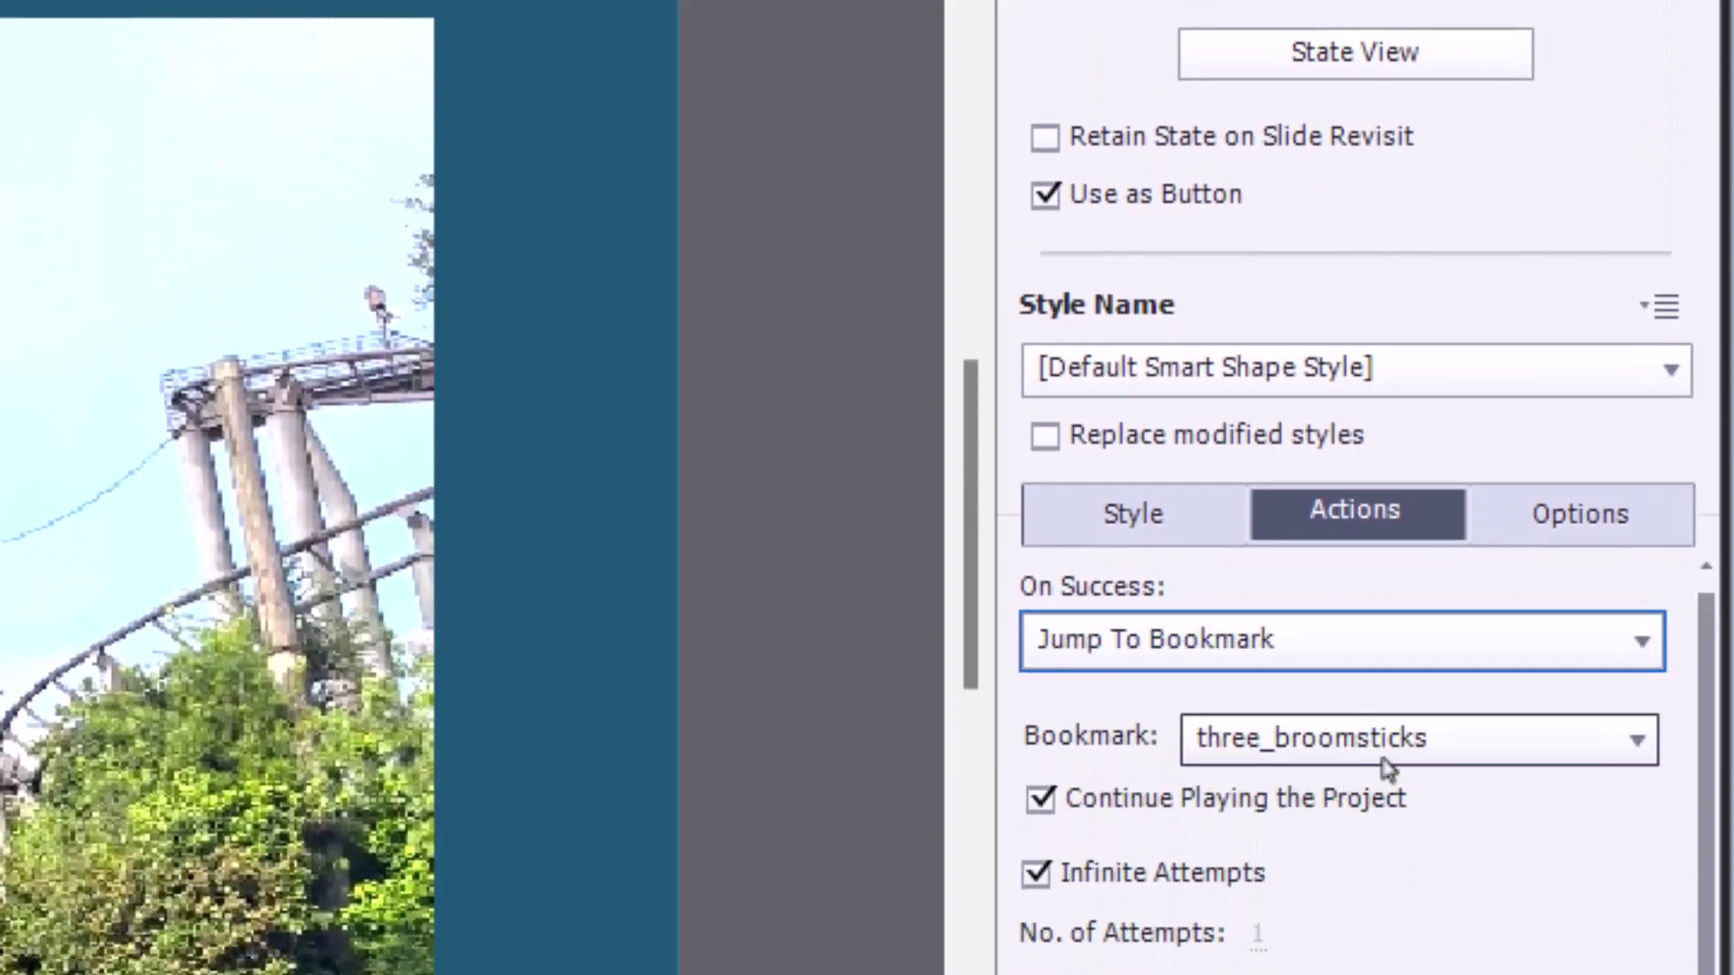
click(1403, 736)
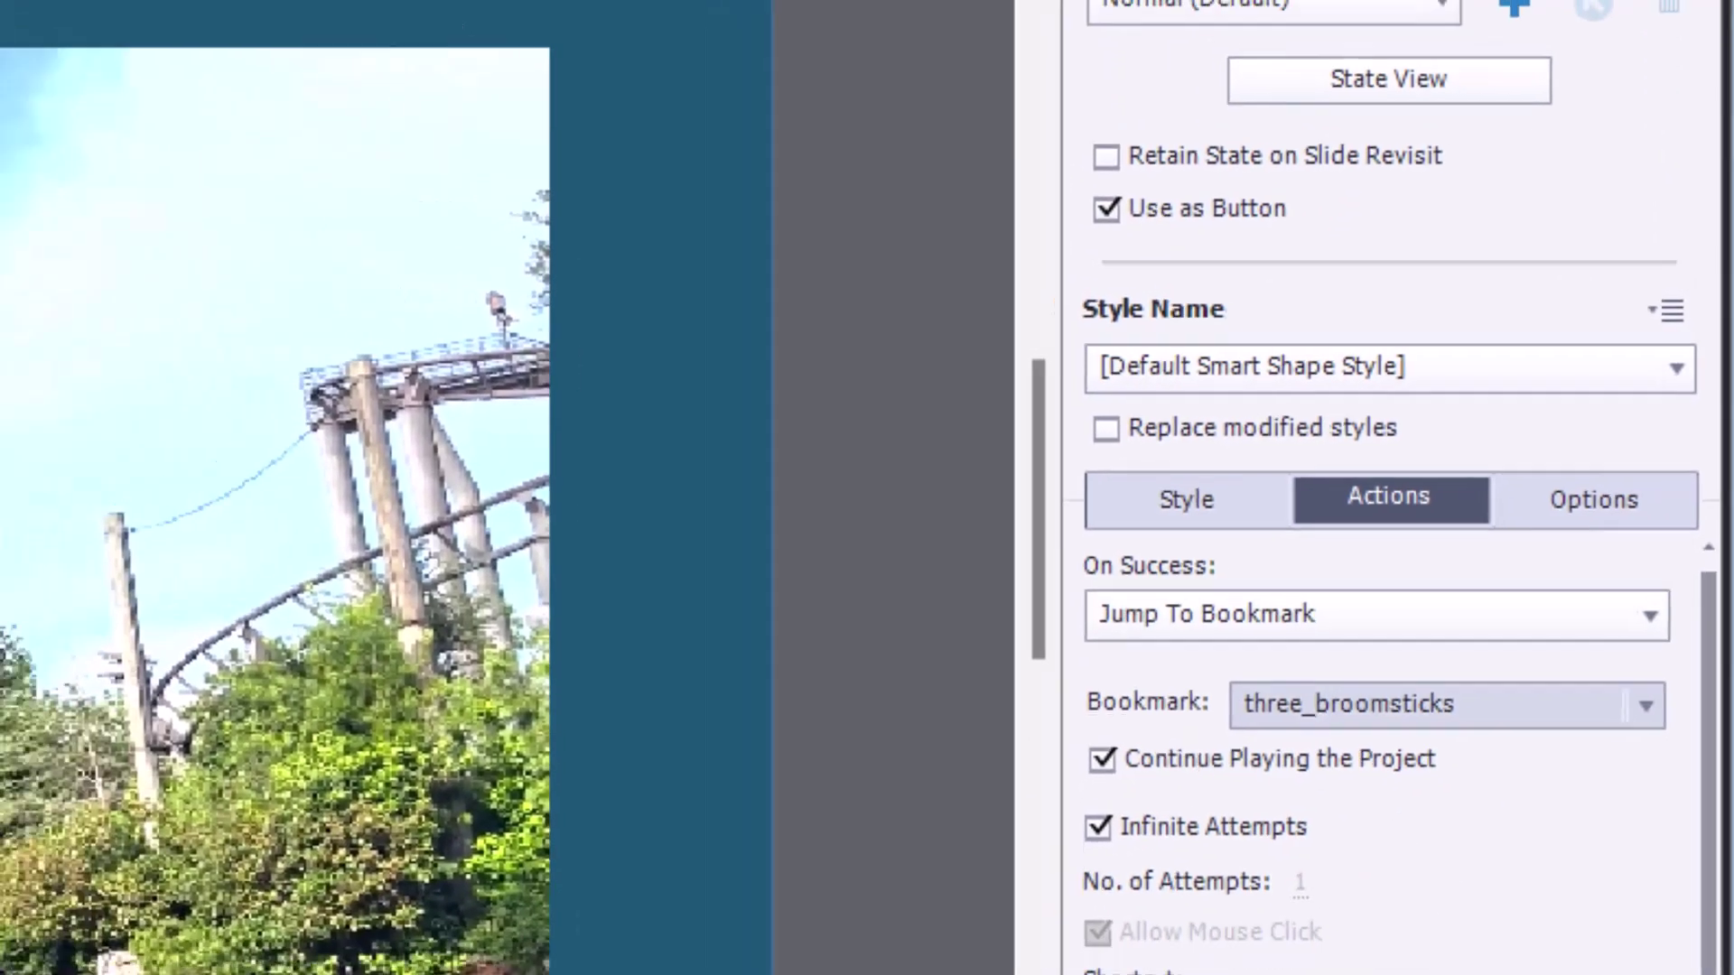
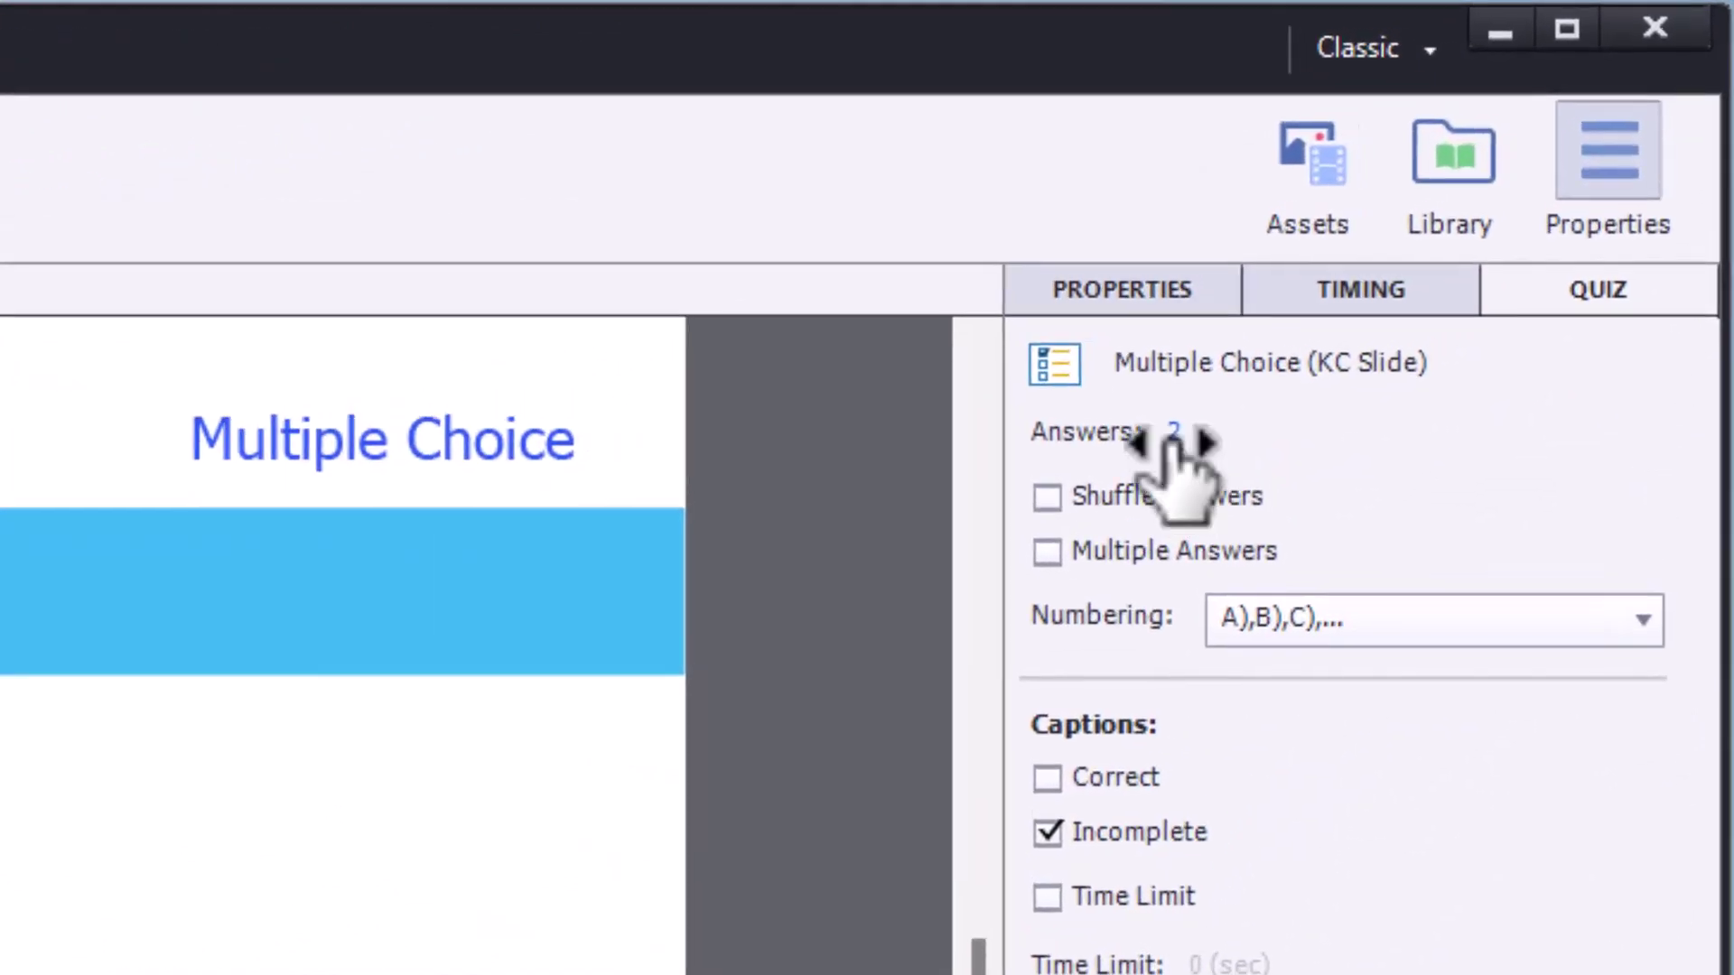
- Set the number of answers on the multiple-choice knowledge check slide to 4
click(1174, 435)
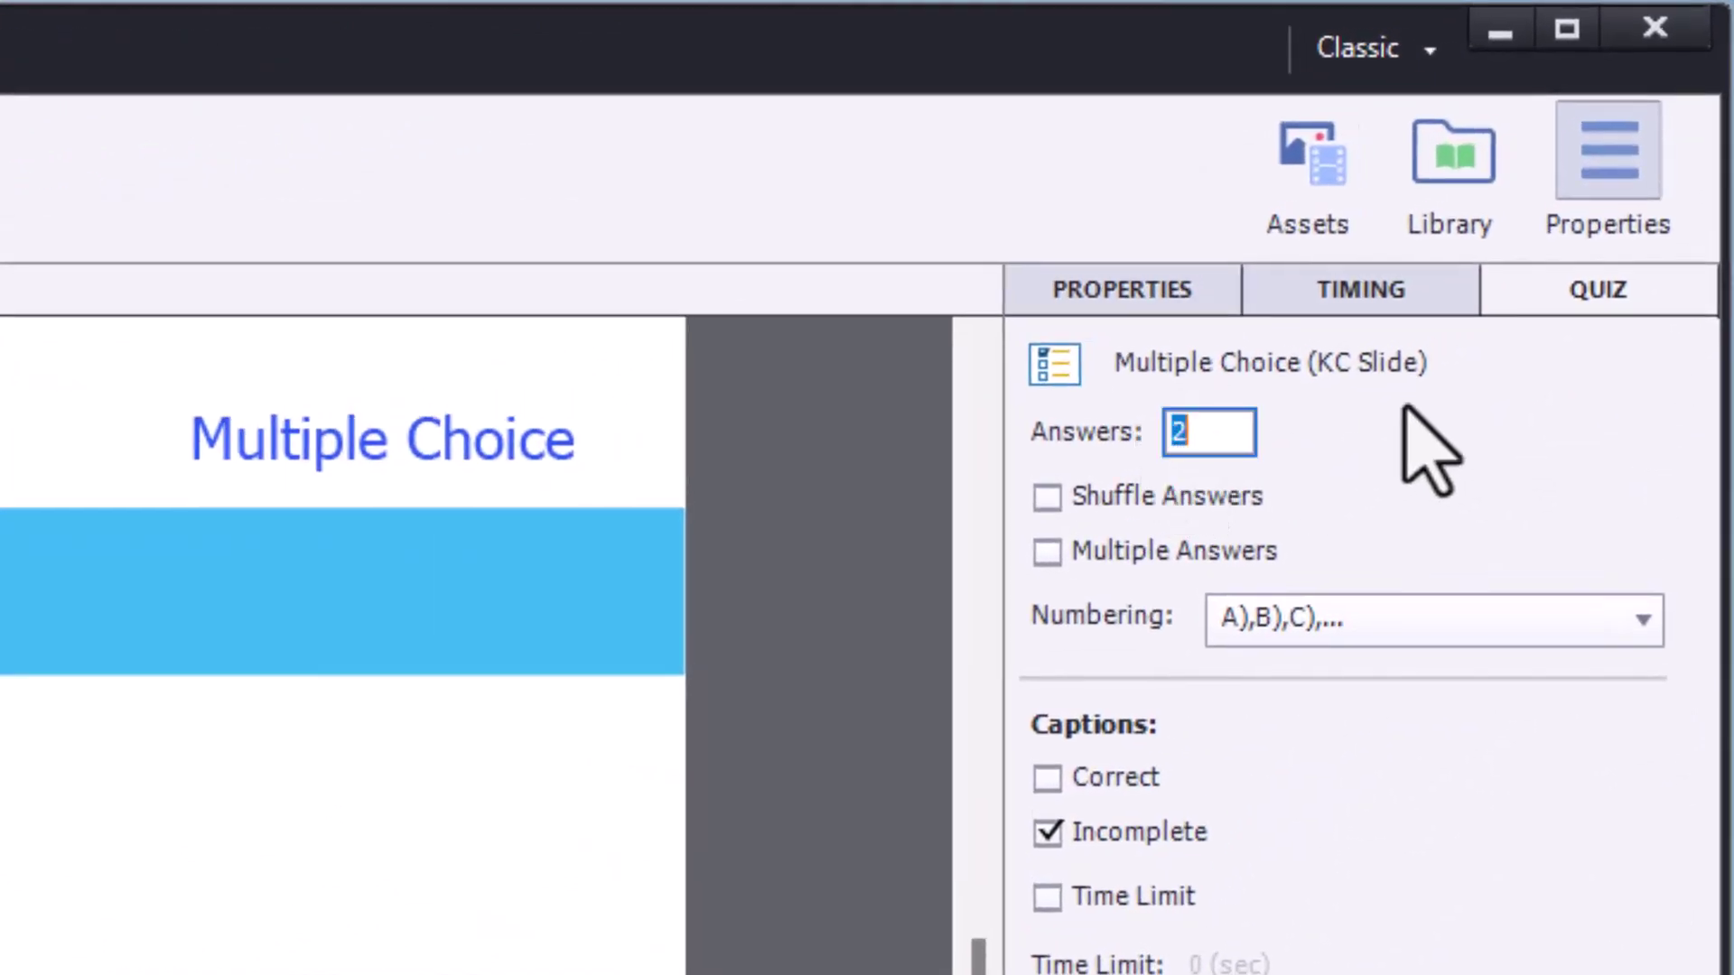
text(4)
key(Return)
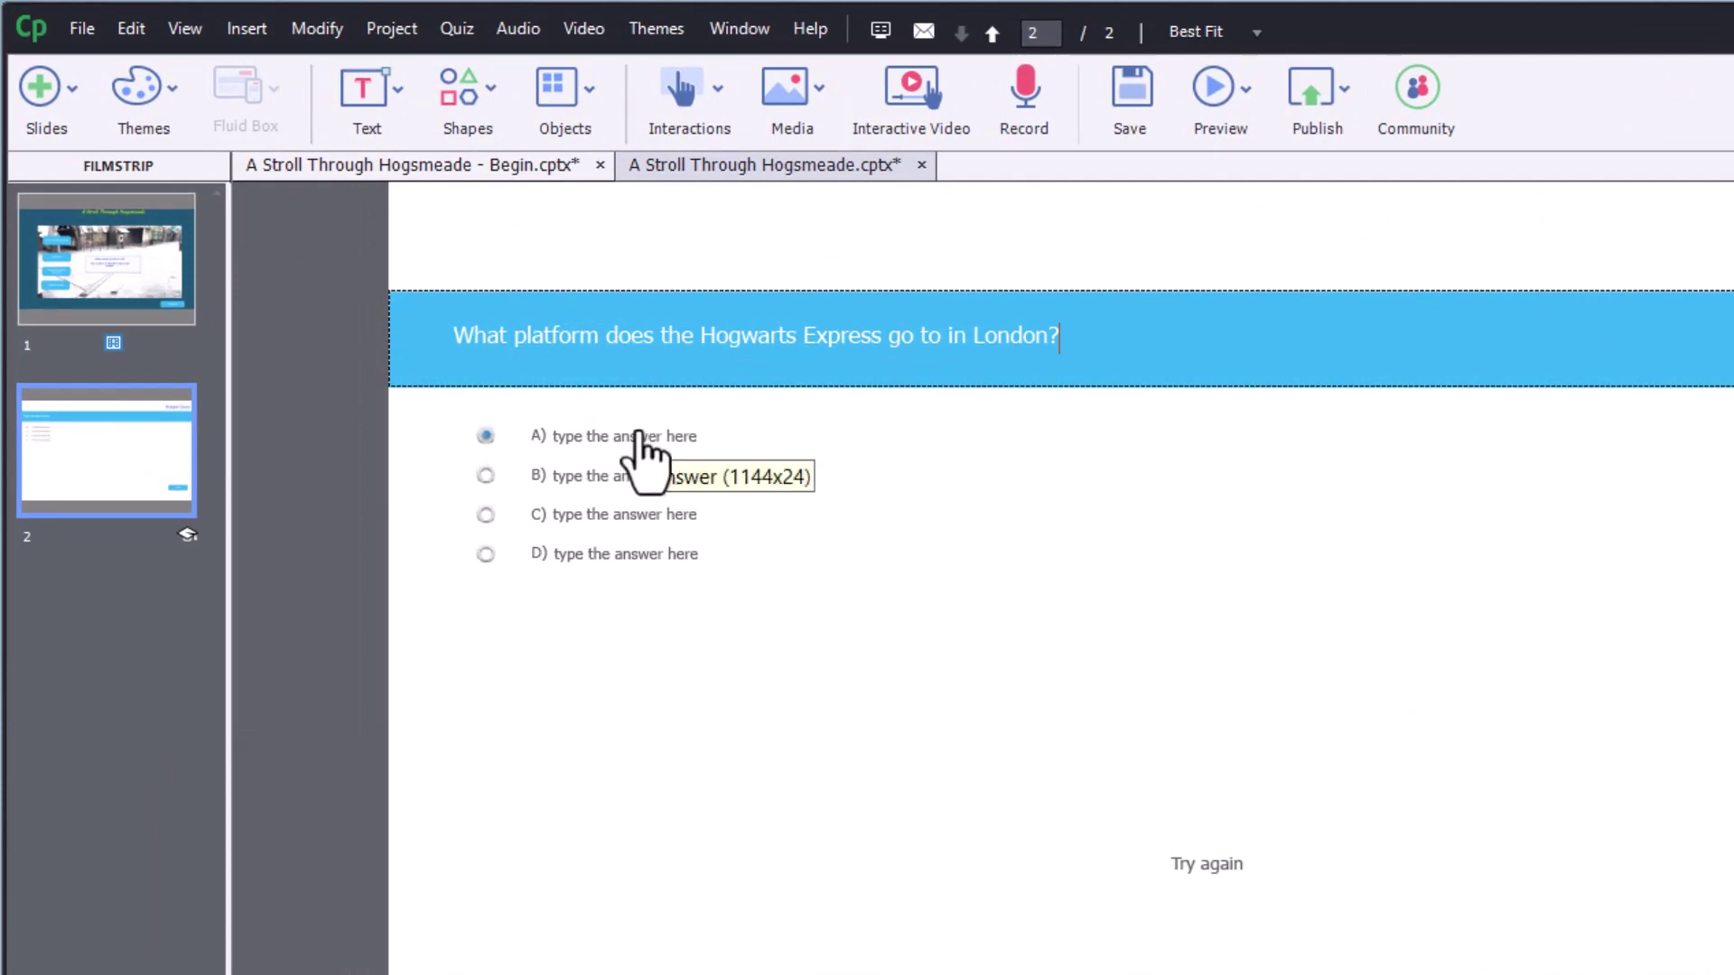
- Enter 8, 9, 9 3/4 and 10 as answers A to D and mark answer C, 9 3/4, as correct
double_click(588, 436)
text(8)
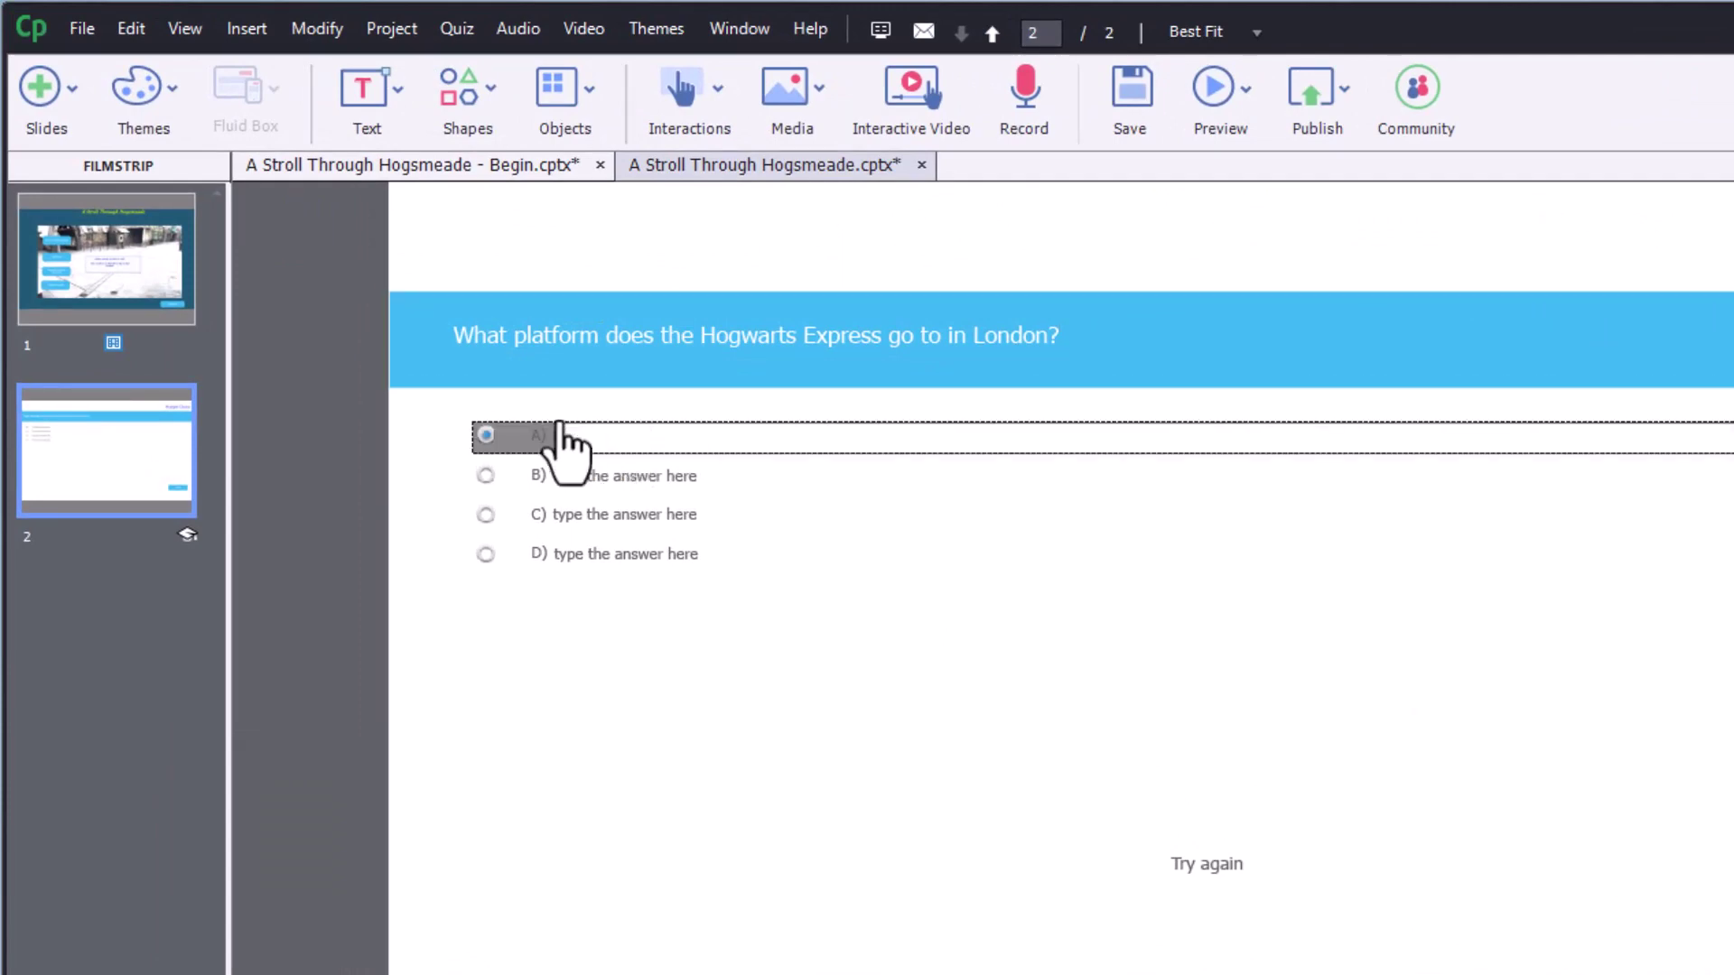
key(Tab)
text(9)
key(Tab)
text(9)
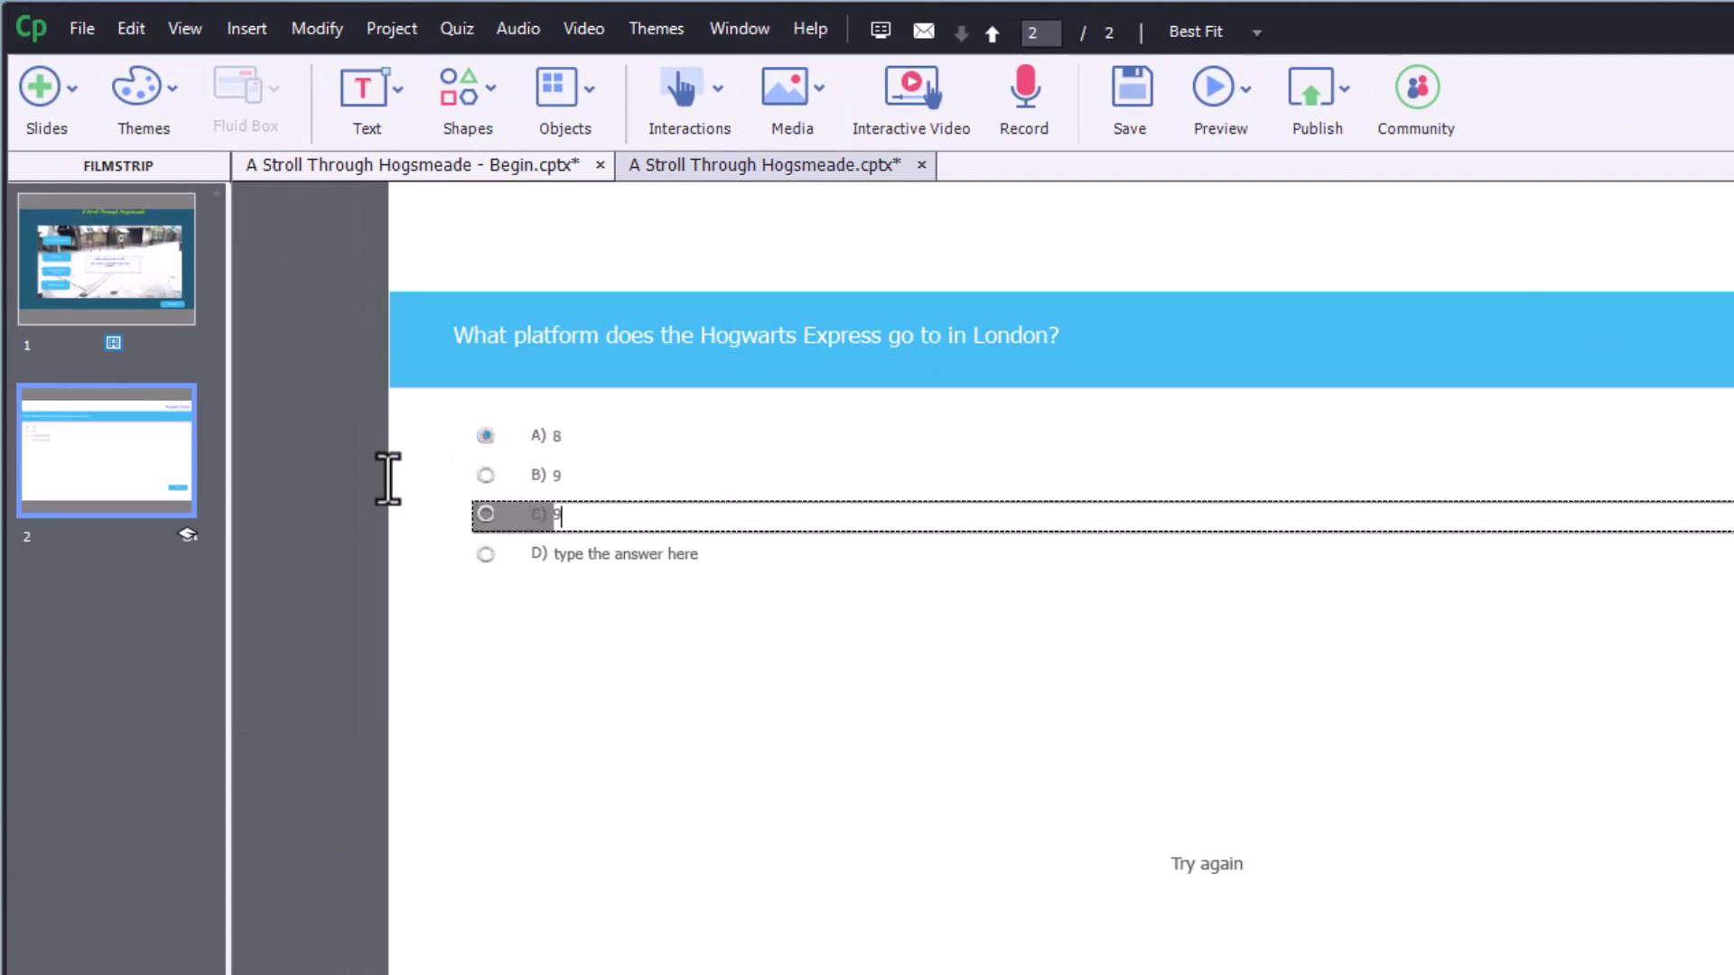
text( 3/4)
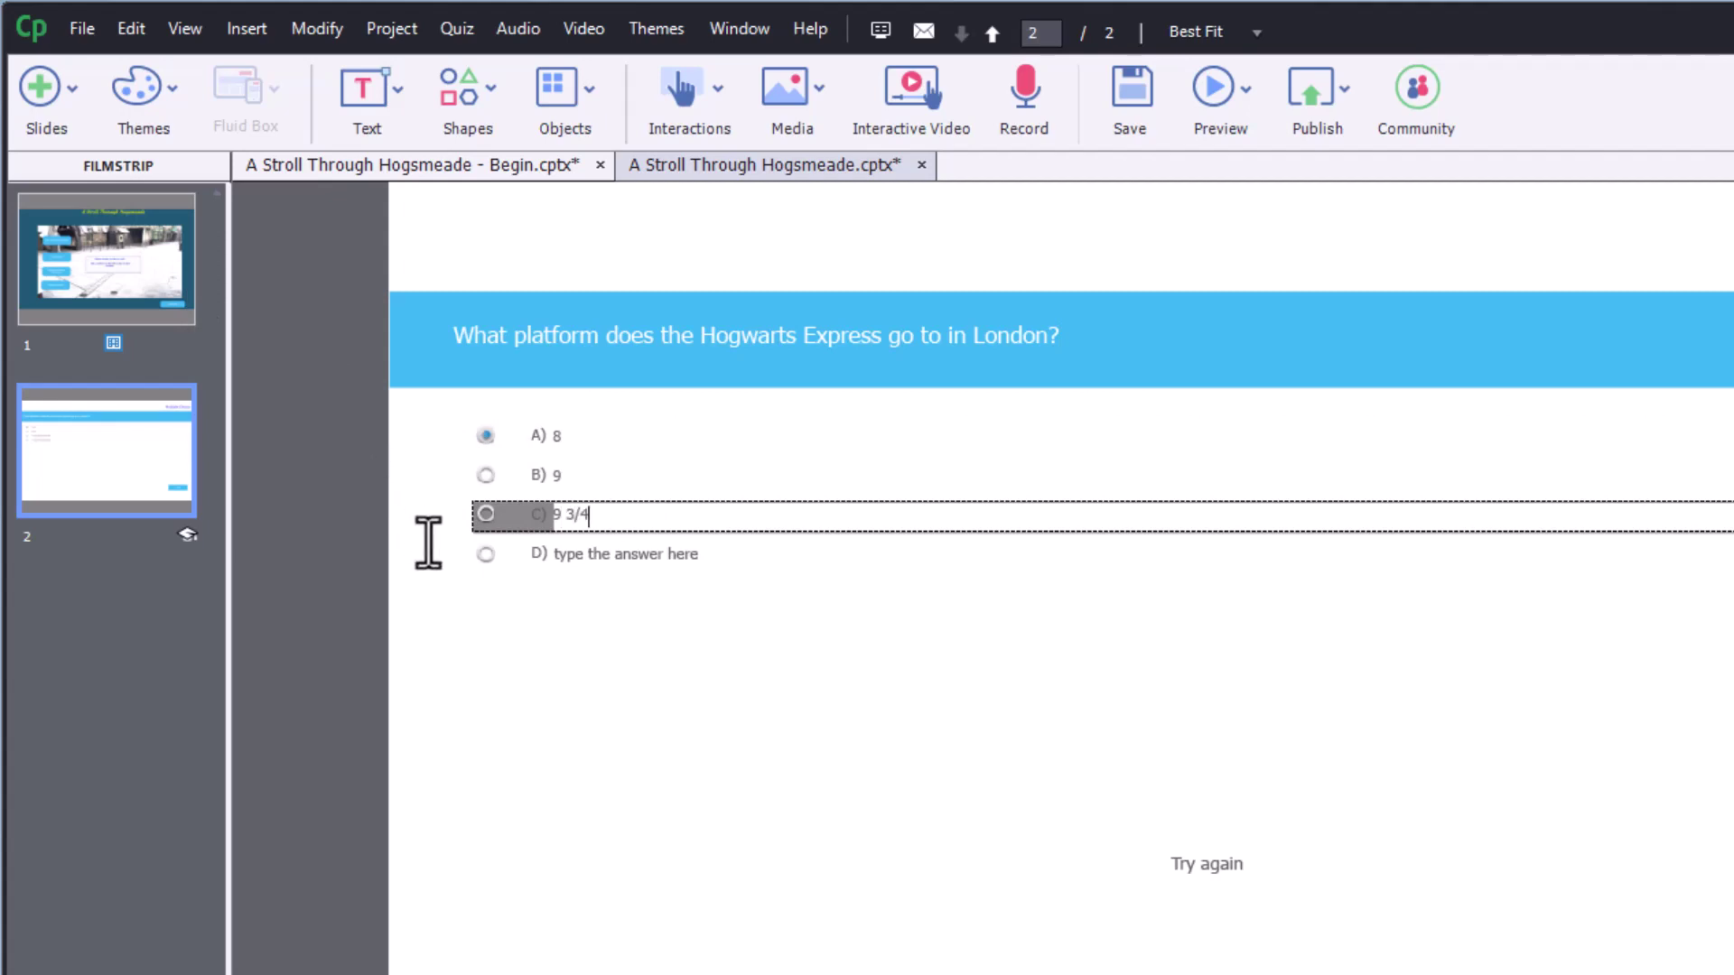
key(Tab)
text(10)
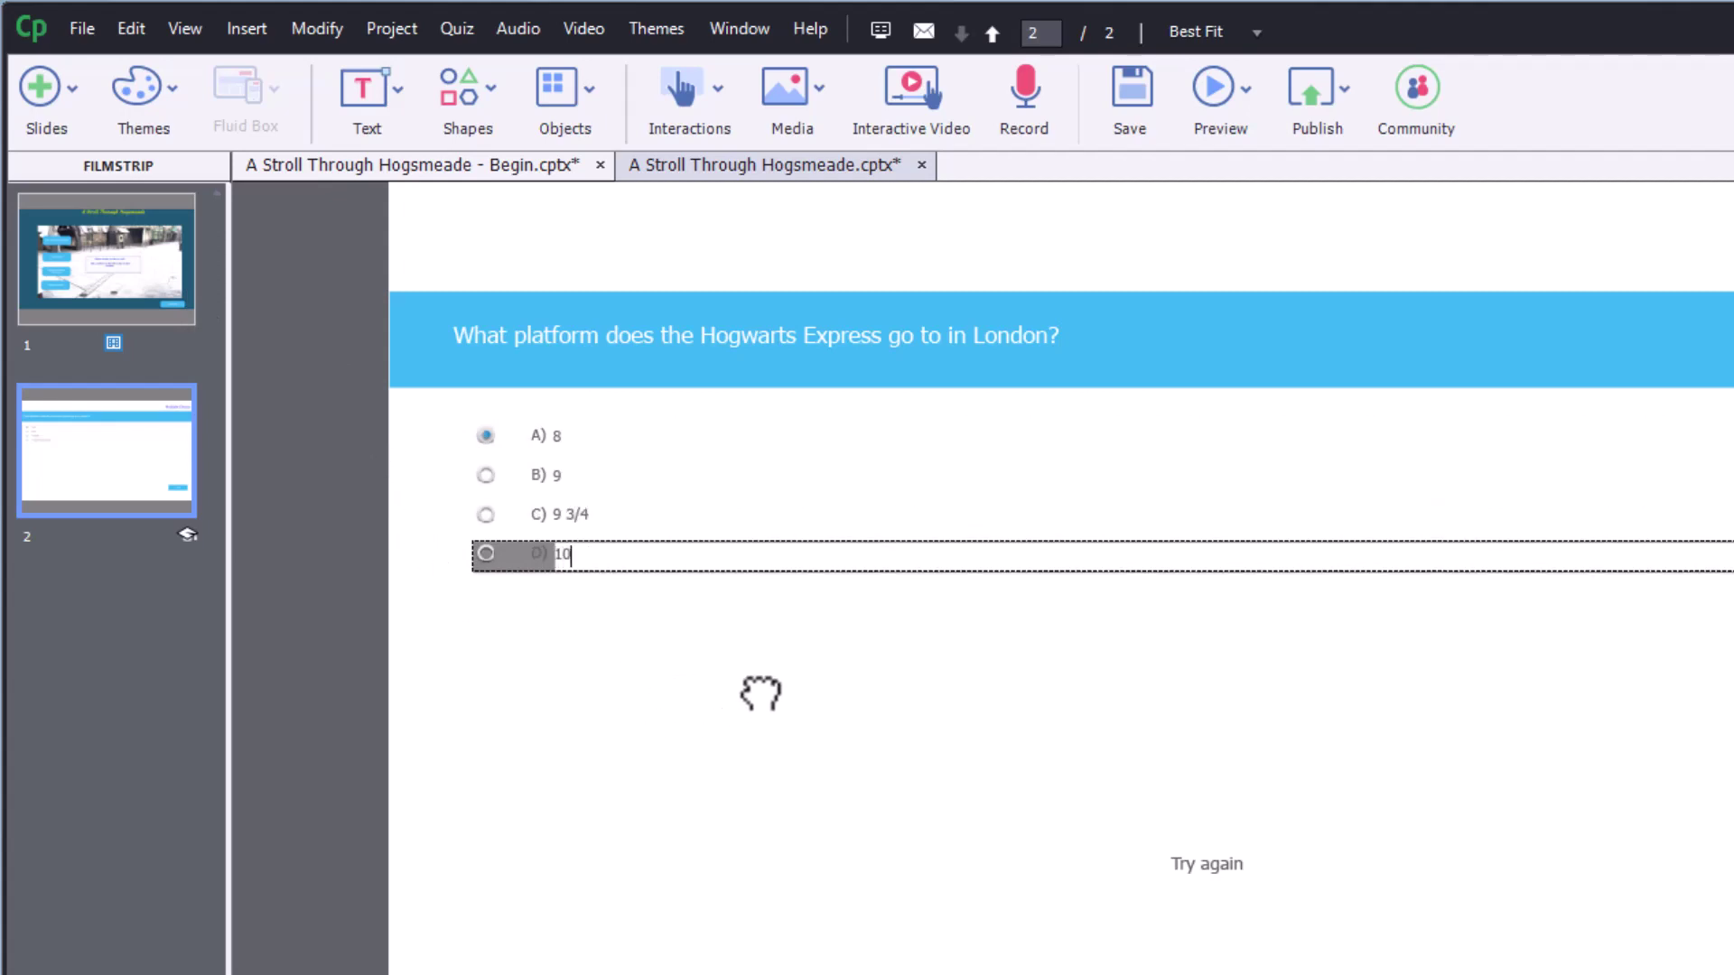
click(534, 467)
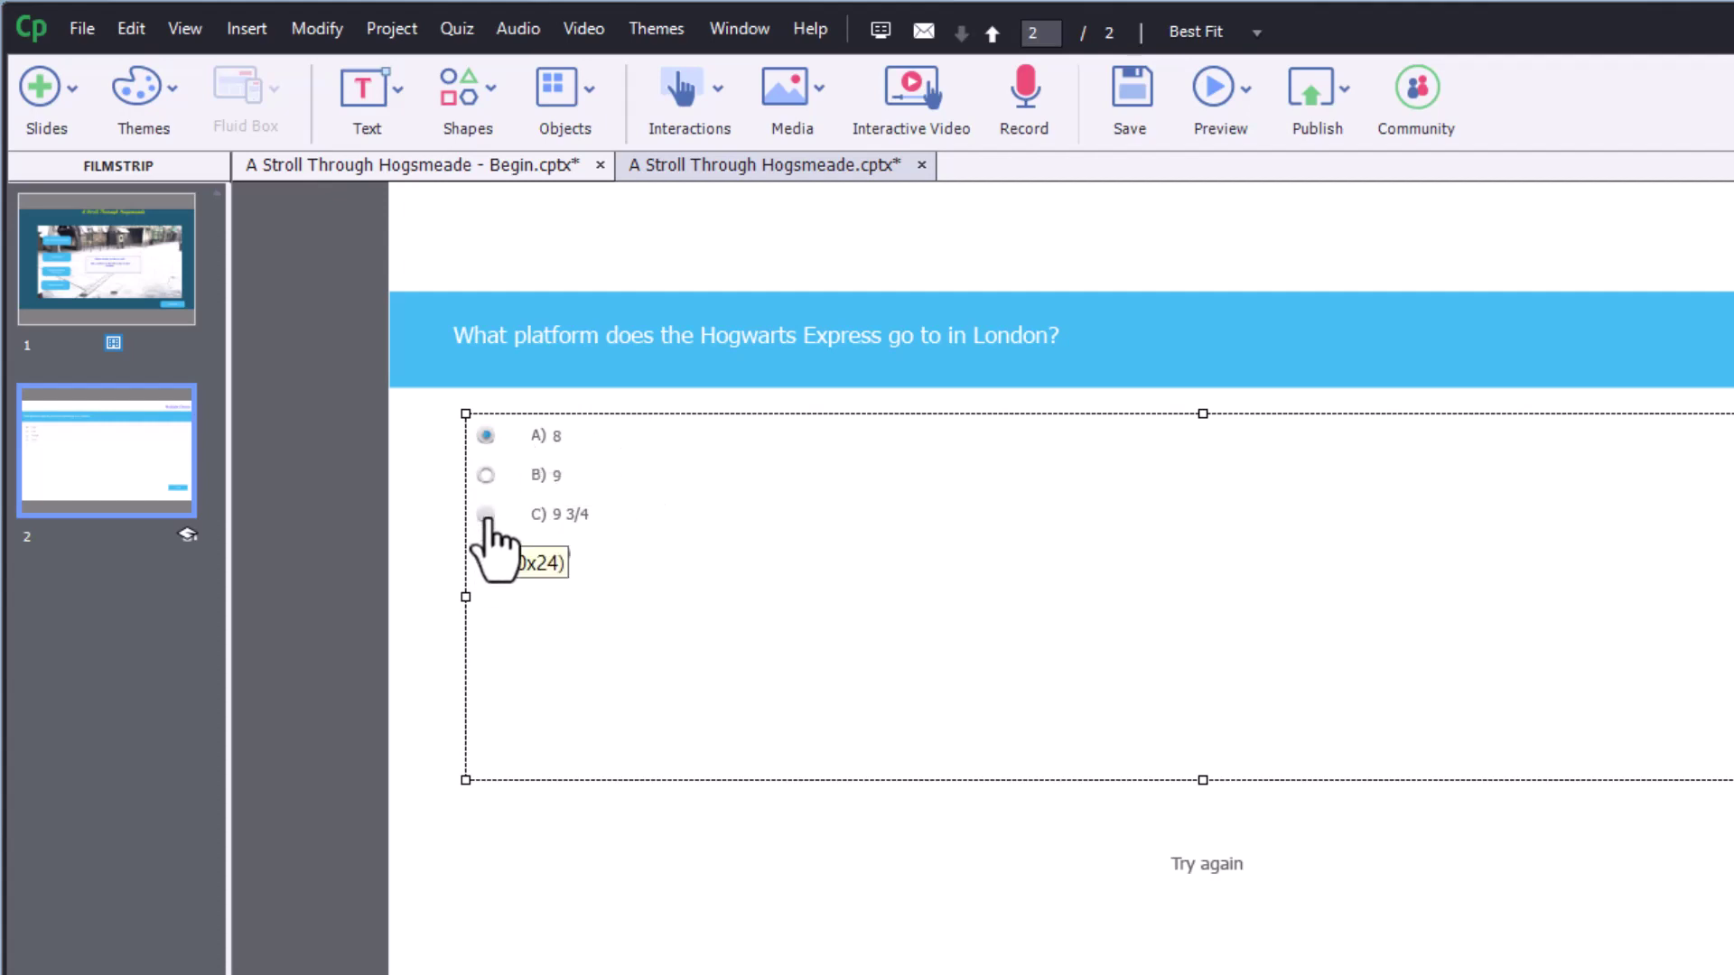
click(487, 514)
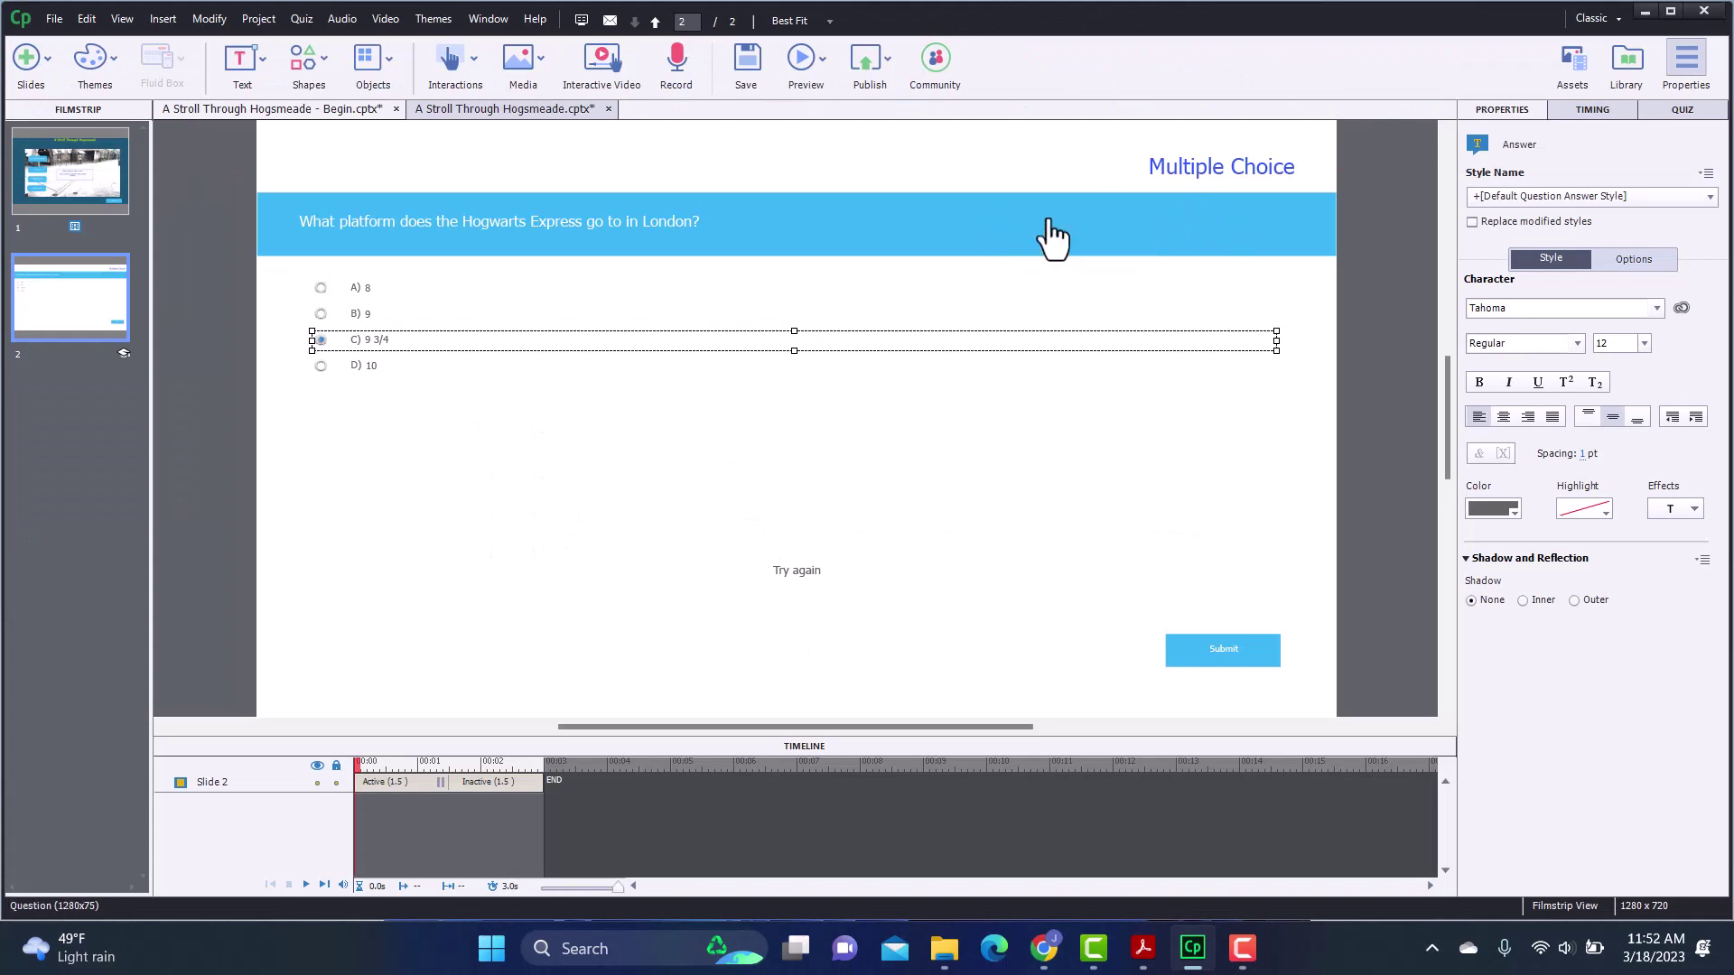
- Delete the Multiple Choice title from slide 2 and move the question bar up into the space it occupied
click(1184, 172)
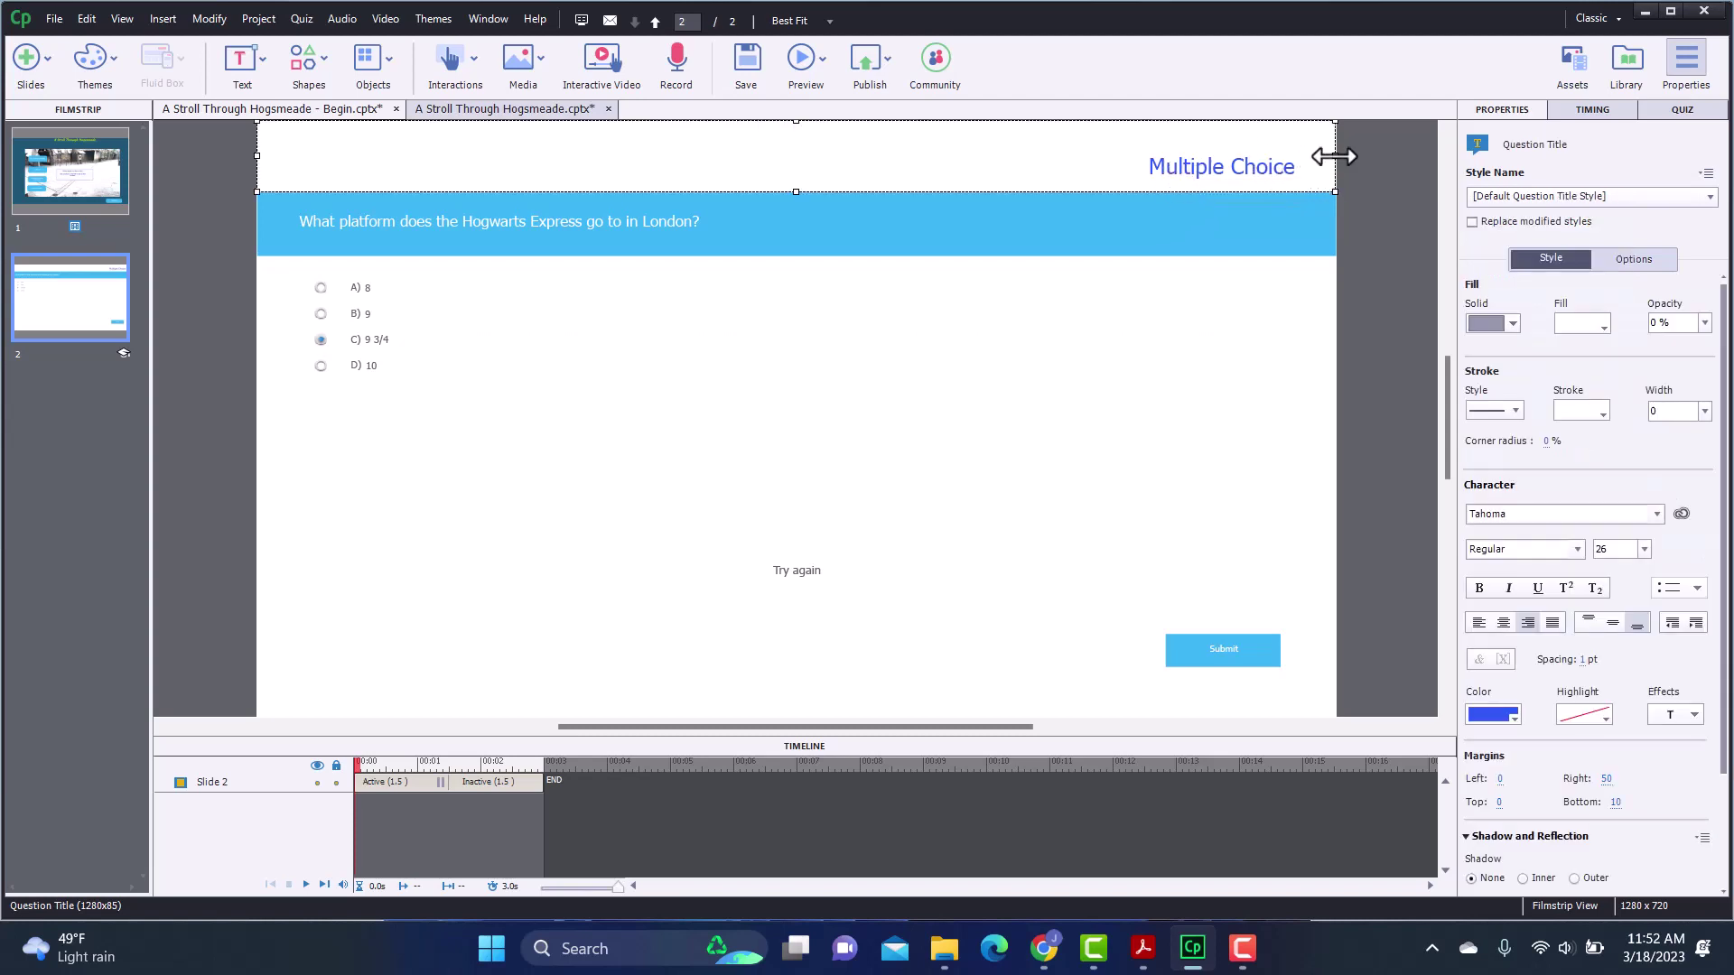
key(Delete)
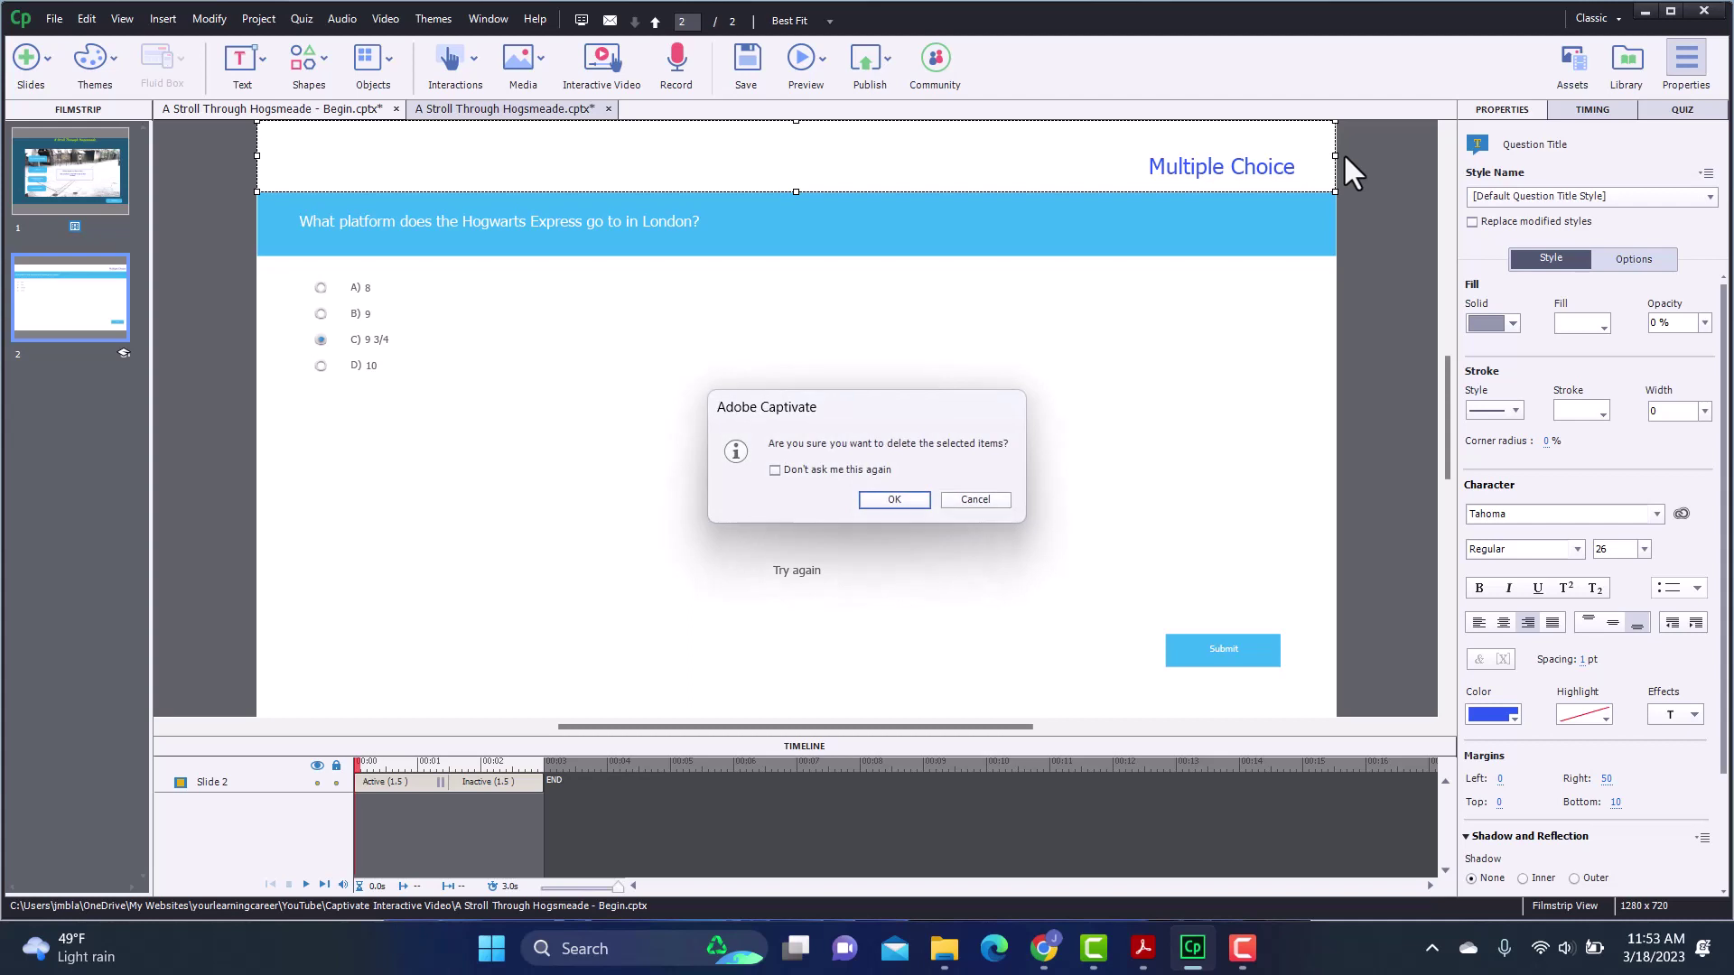
click(894, 500)
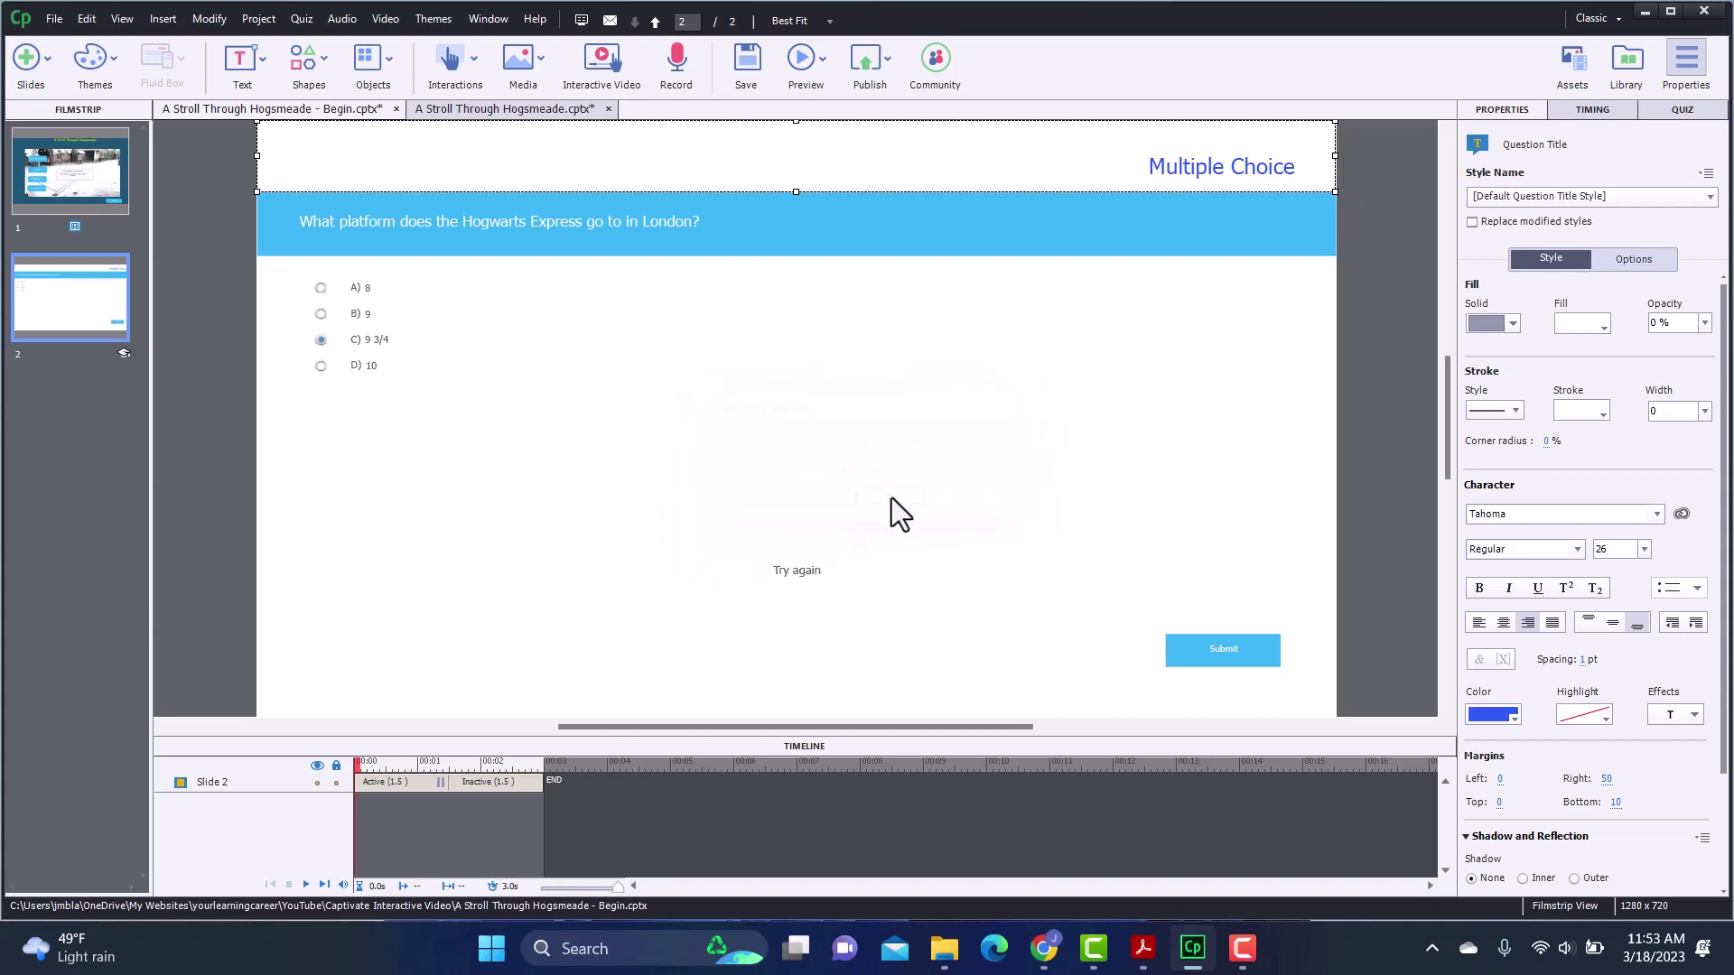
click(830, 249)
drag(831, 236, 826, 189)
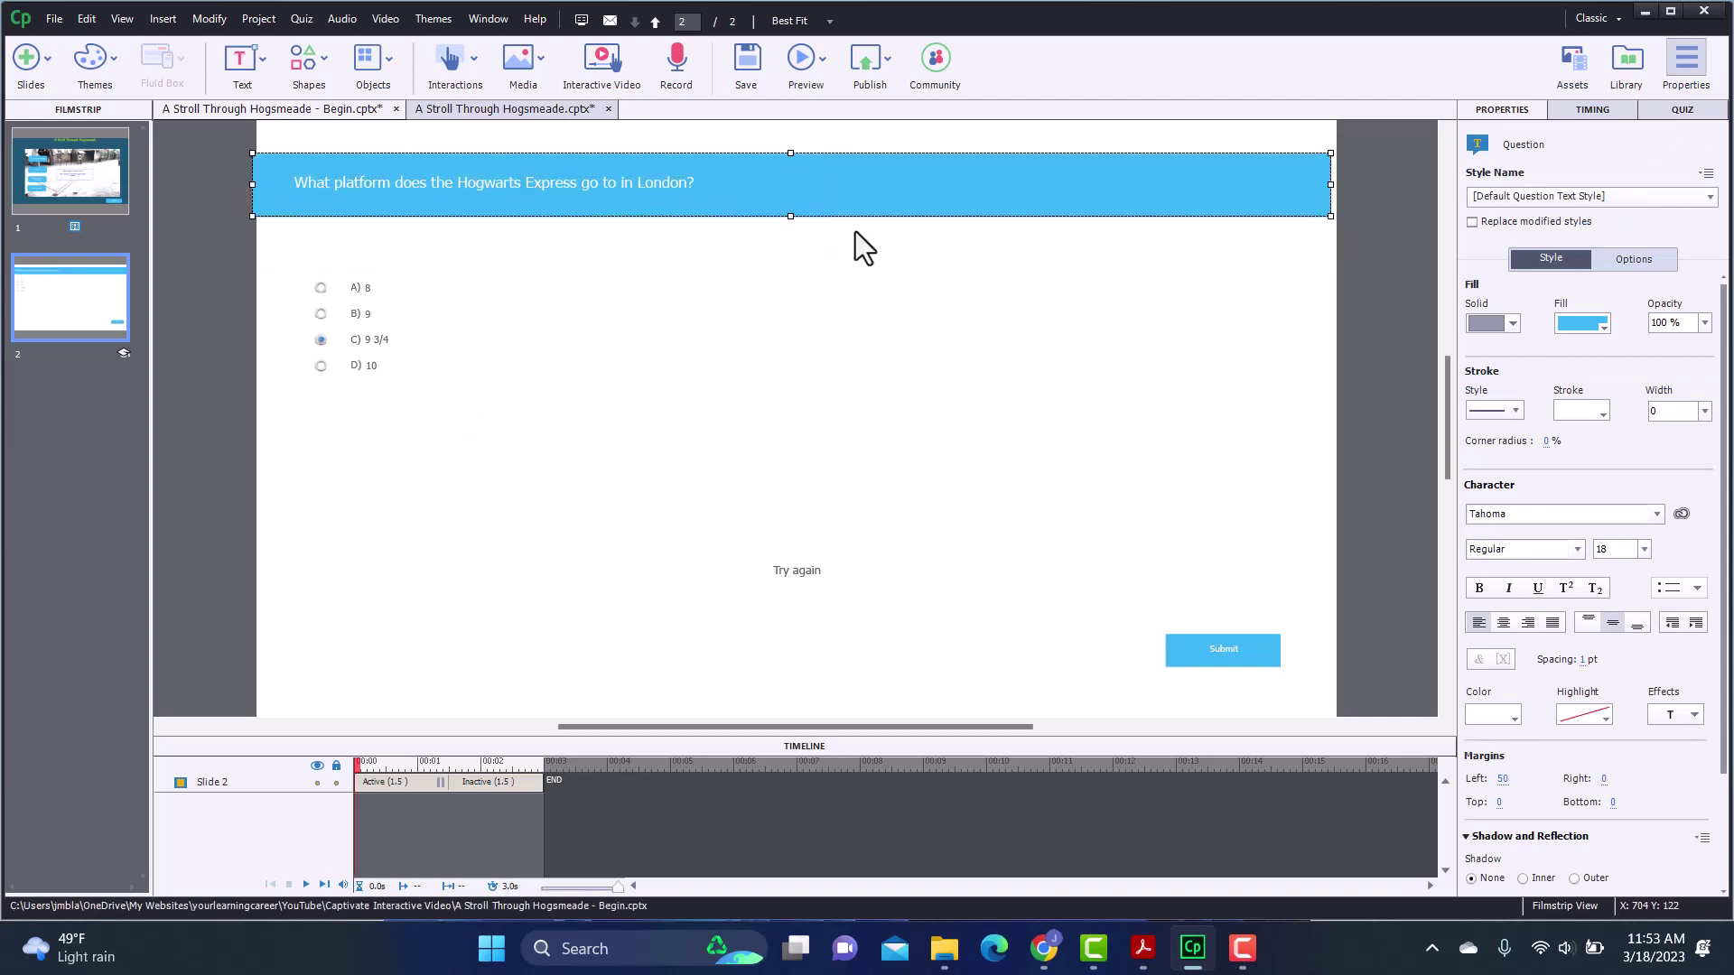
click(1255, 451)
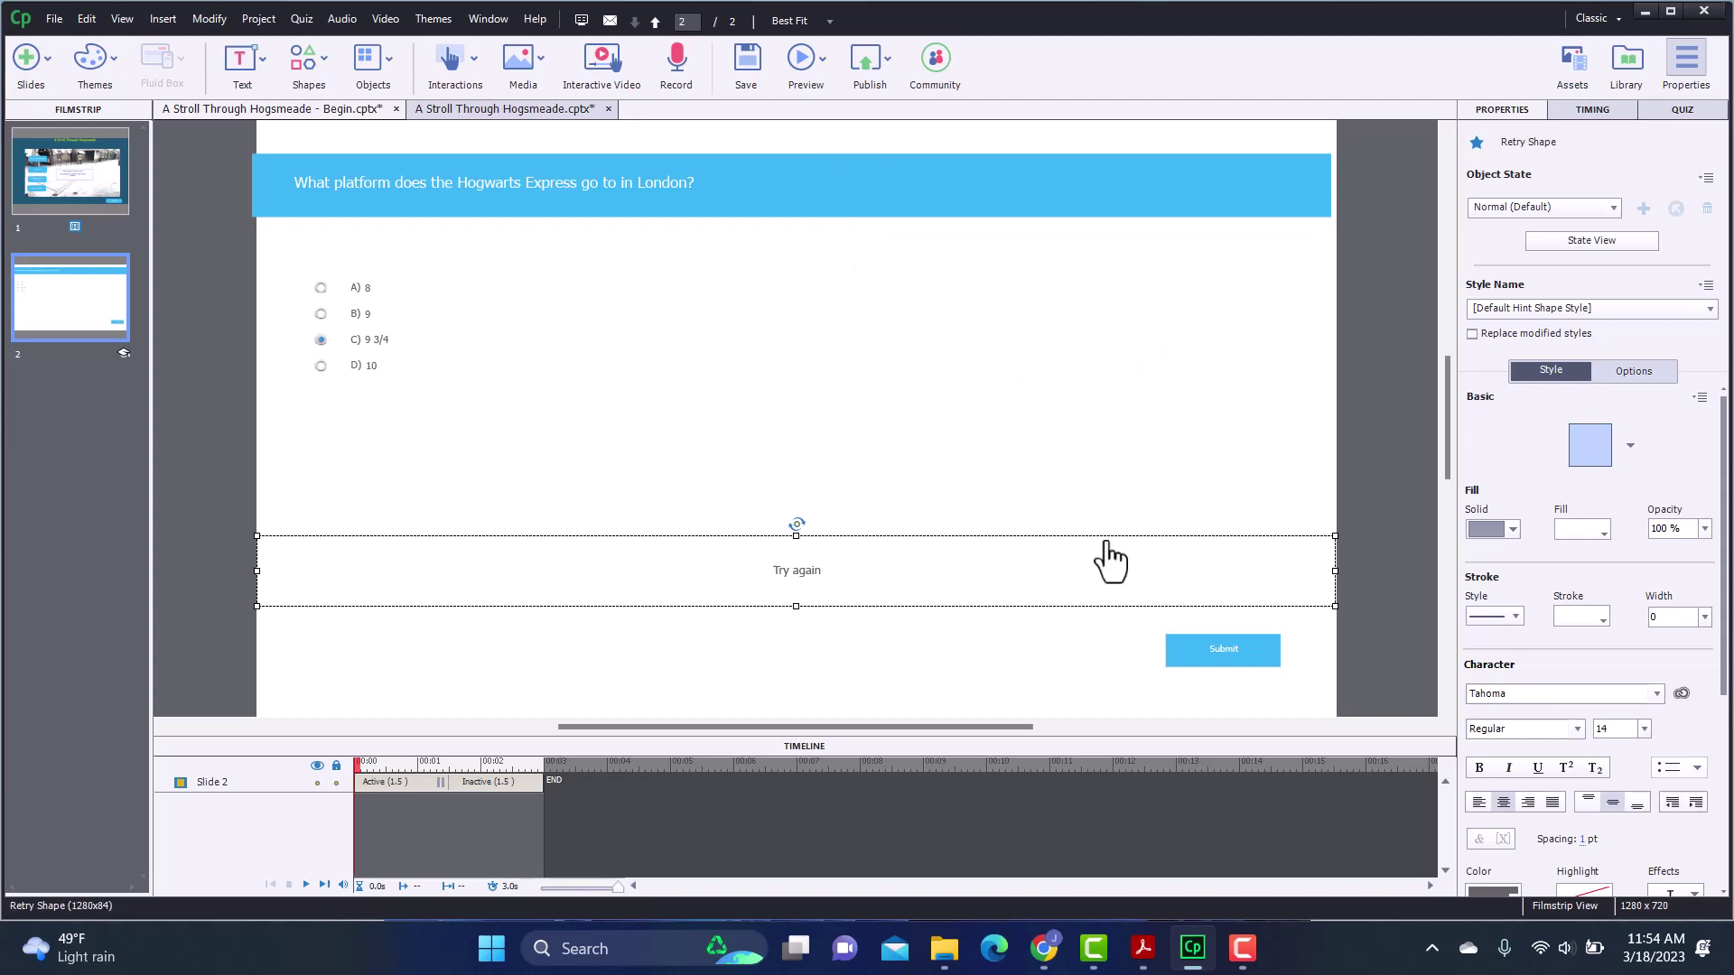
- Insert slide 2 as an overlay slide at 37.5 seconds on slide 1's timeline
click(77, 177)
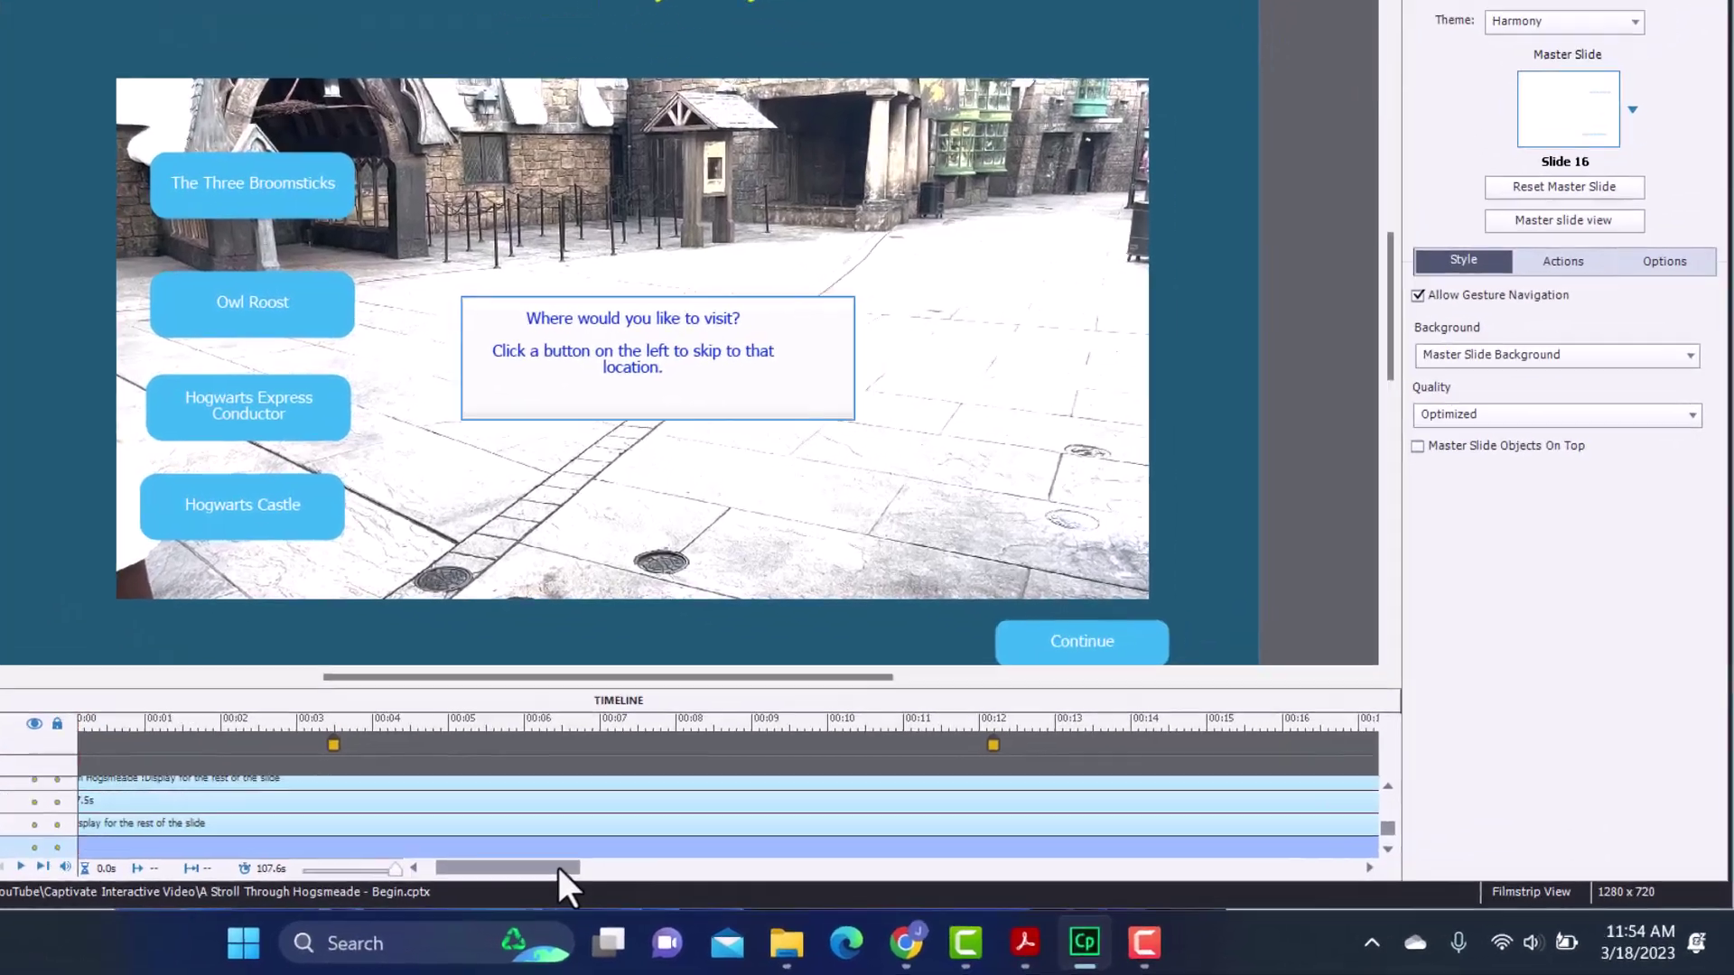
drag(746, 881, 803, 901)
drag(377, 869, 587, 880)
click(168, 669)
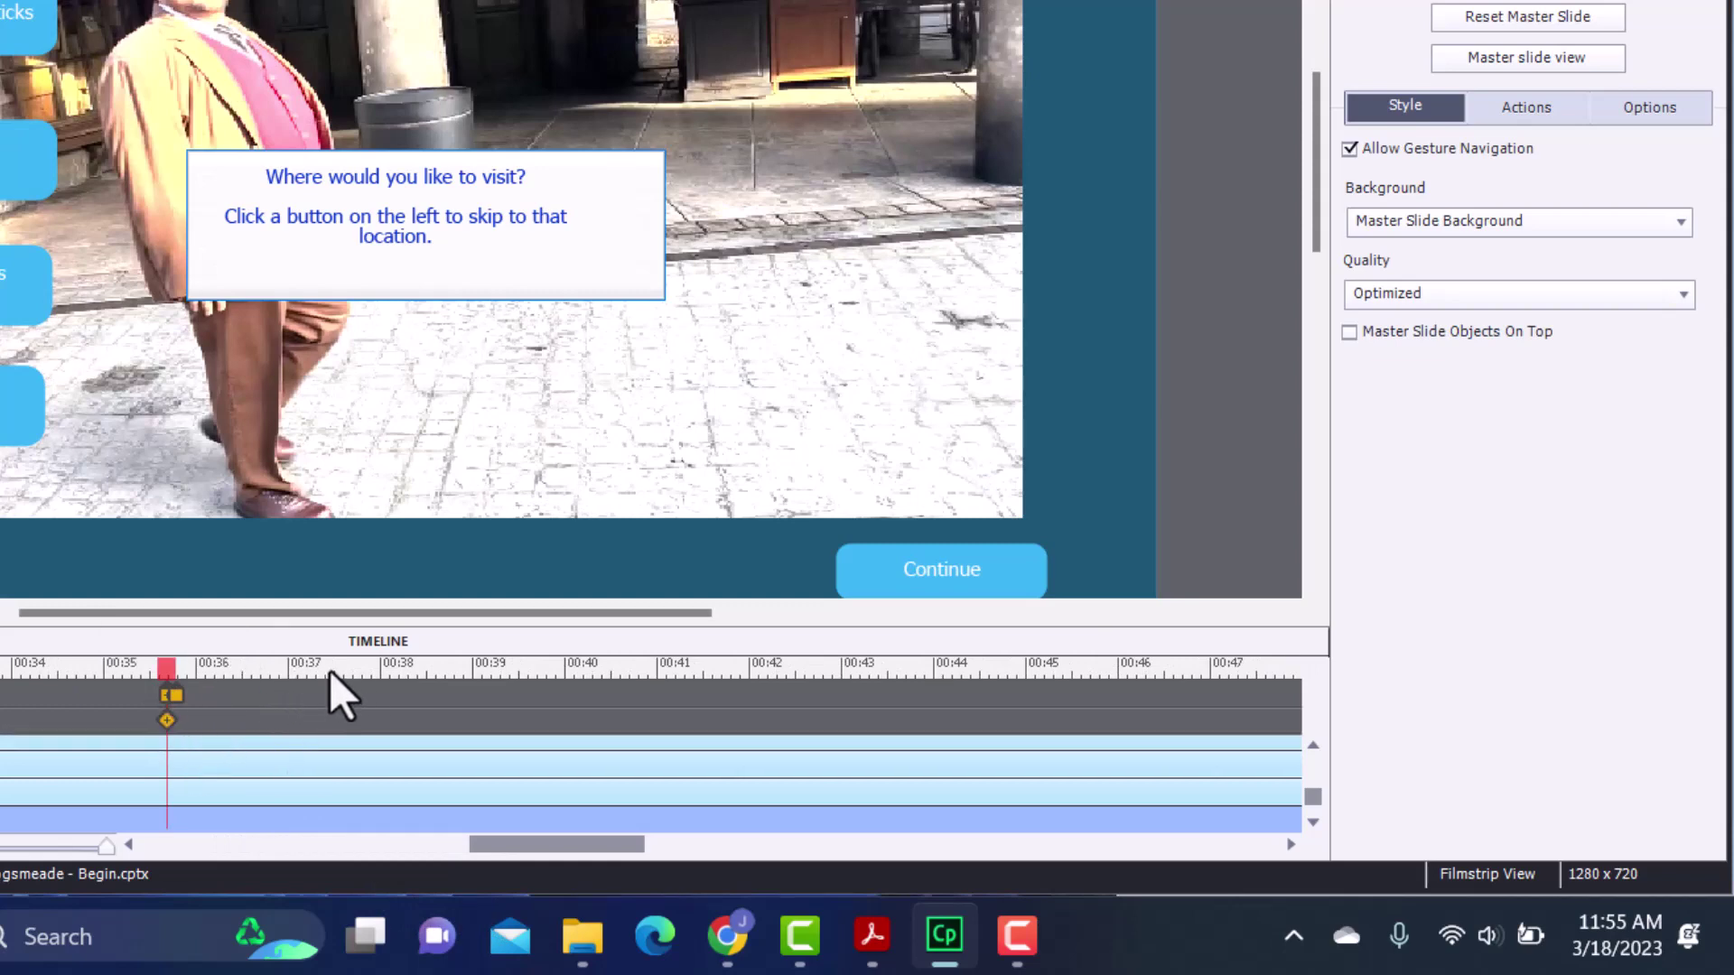
click(347, 725)
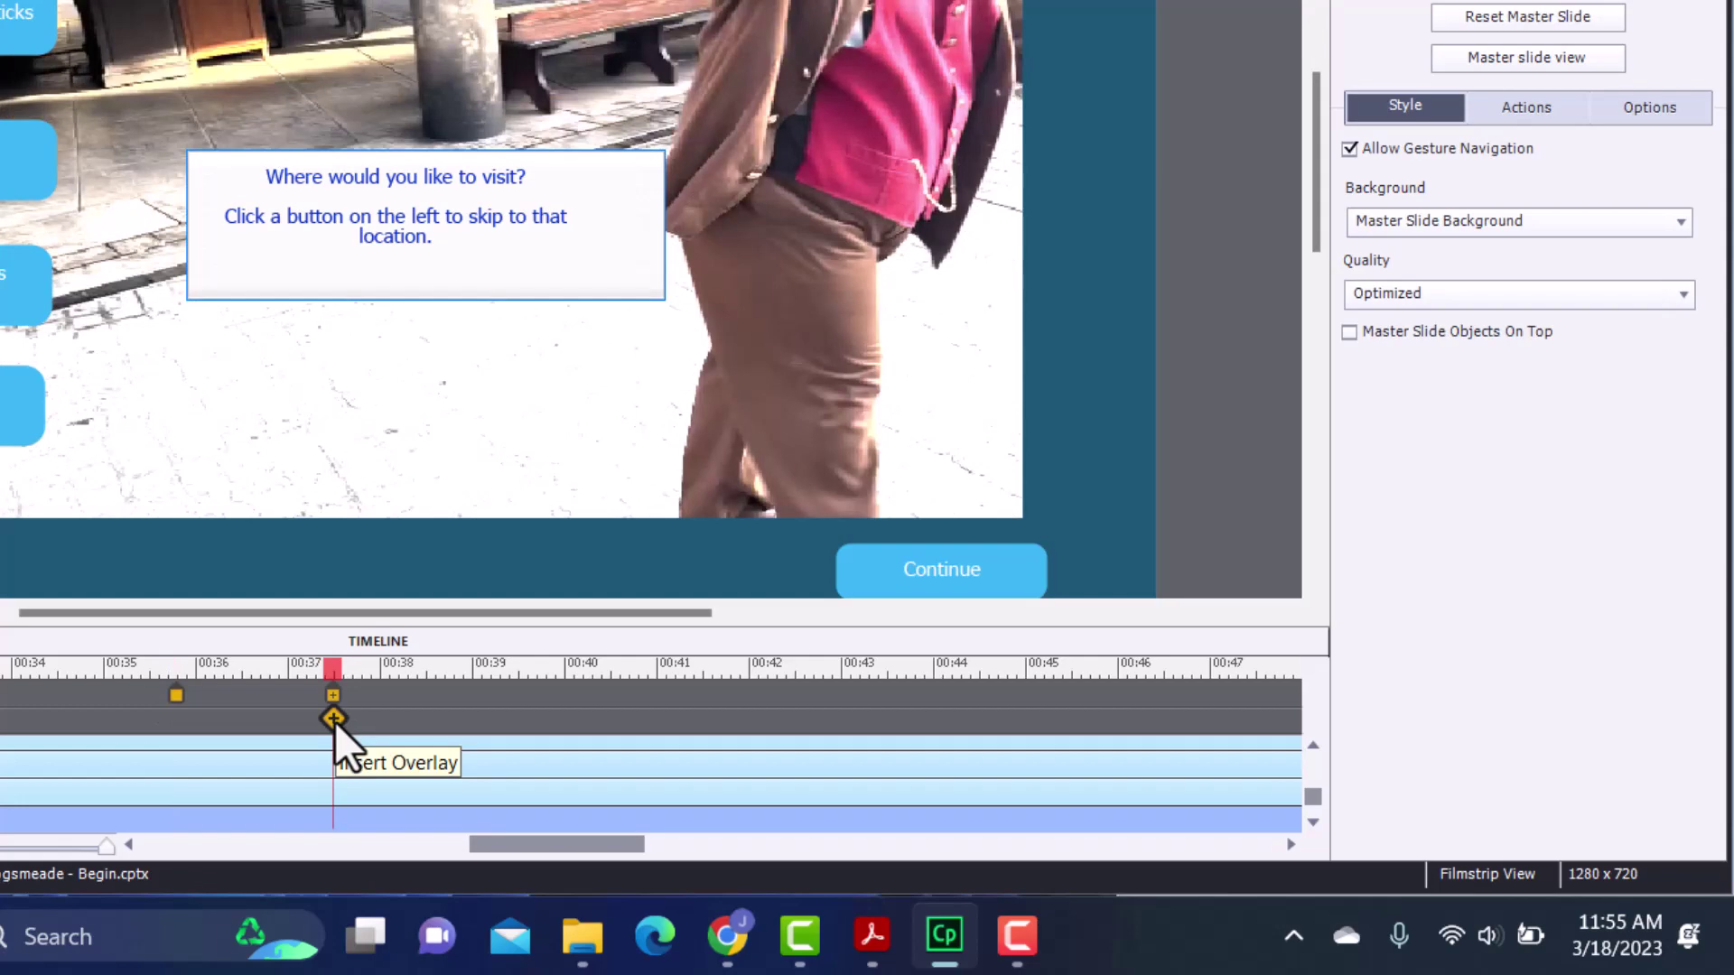
click(334, 719)
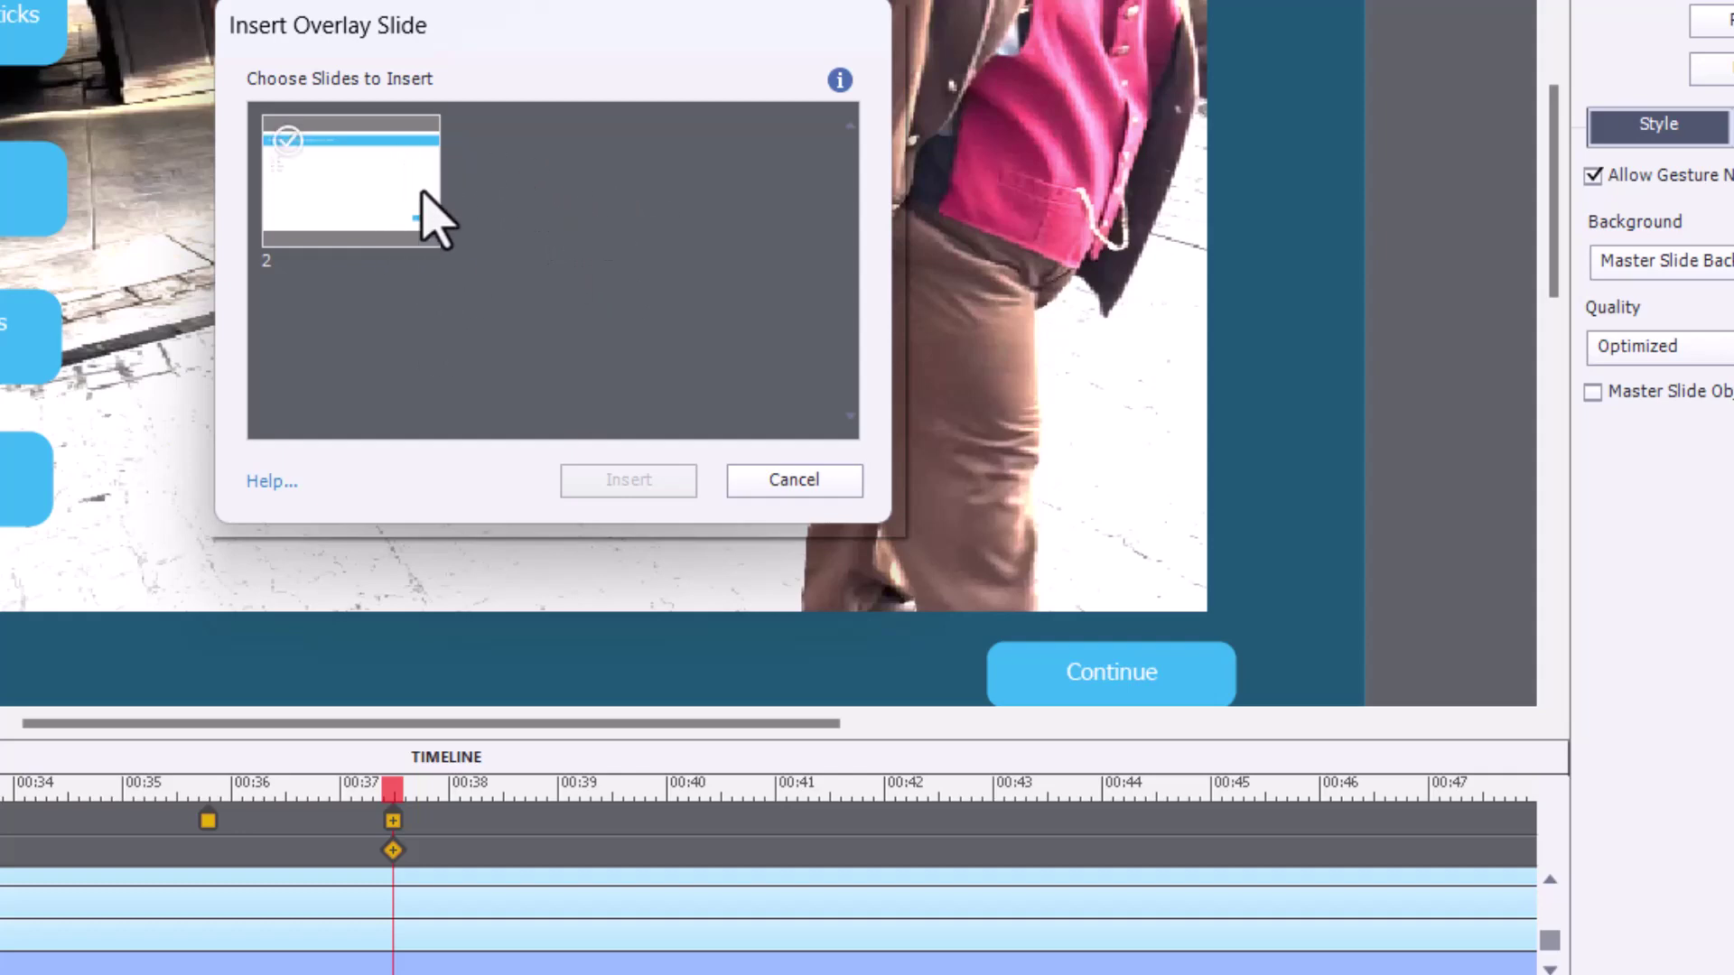
mouse_move(340, 232)
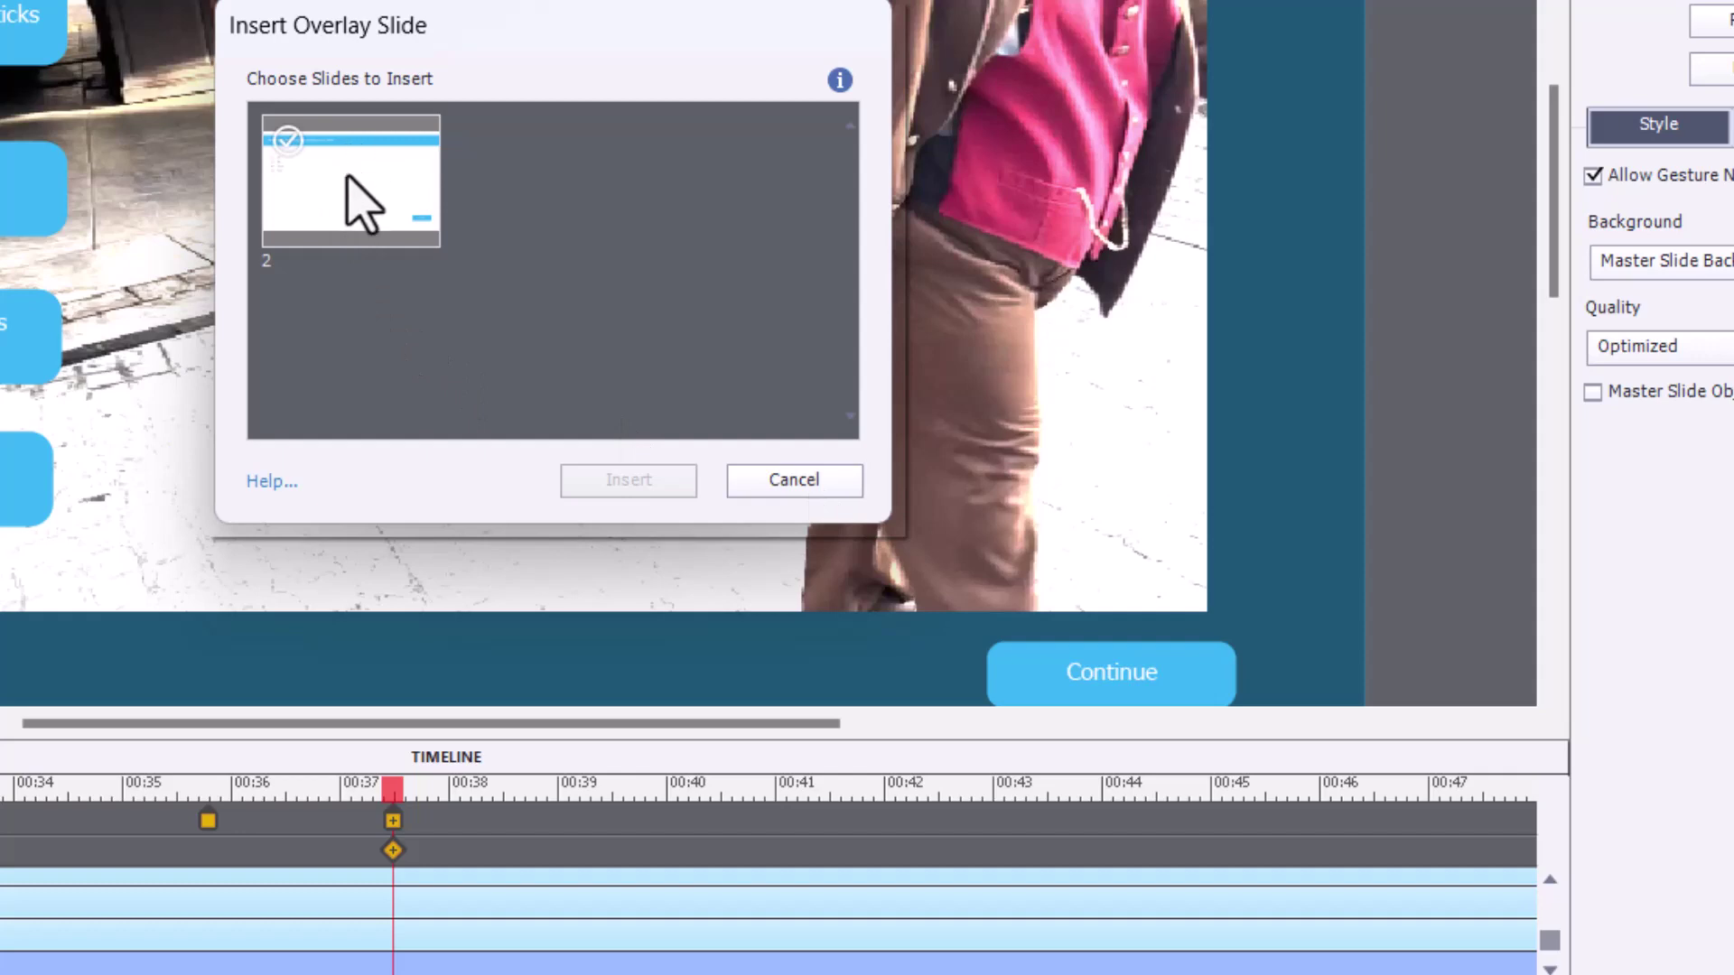
click(361, 203)
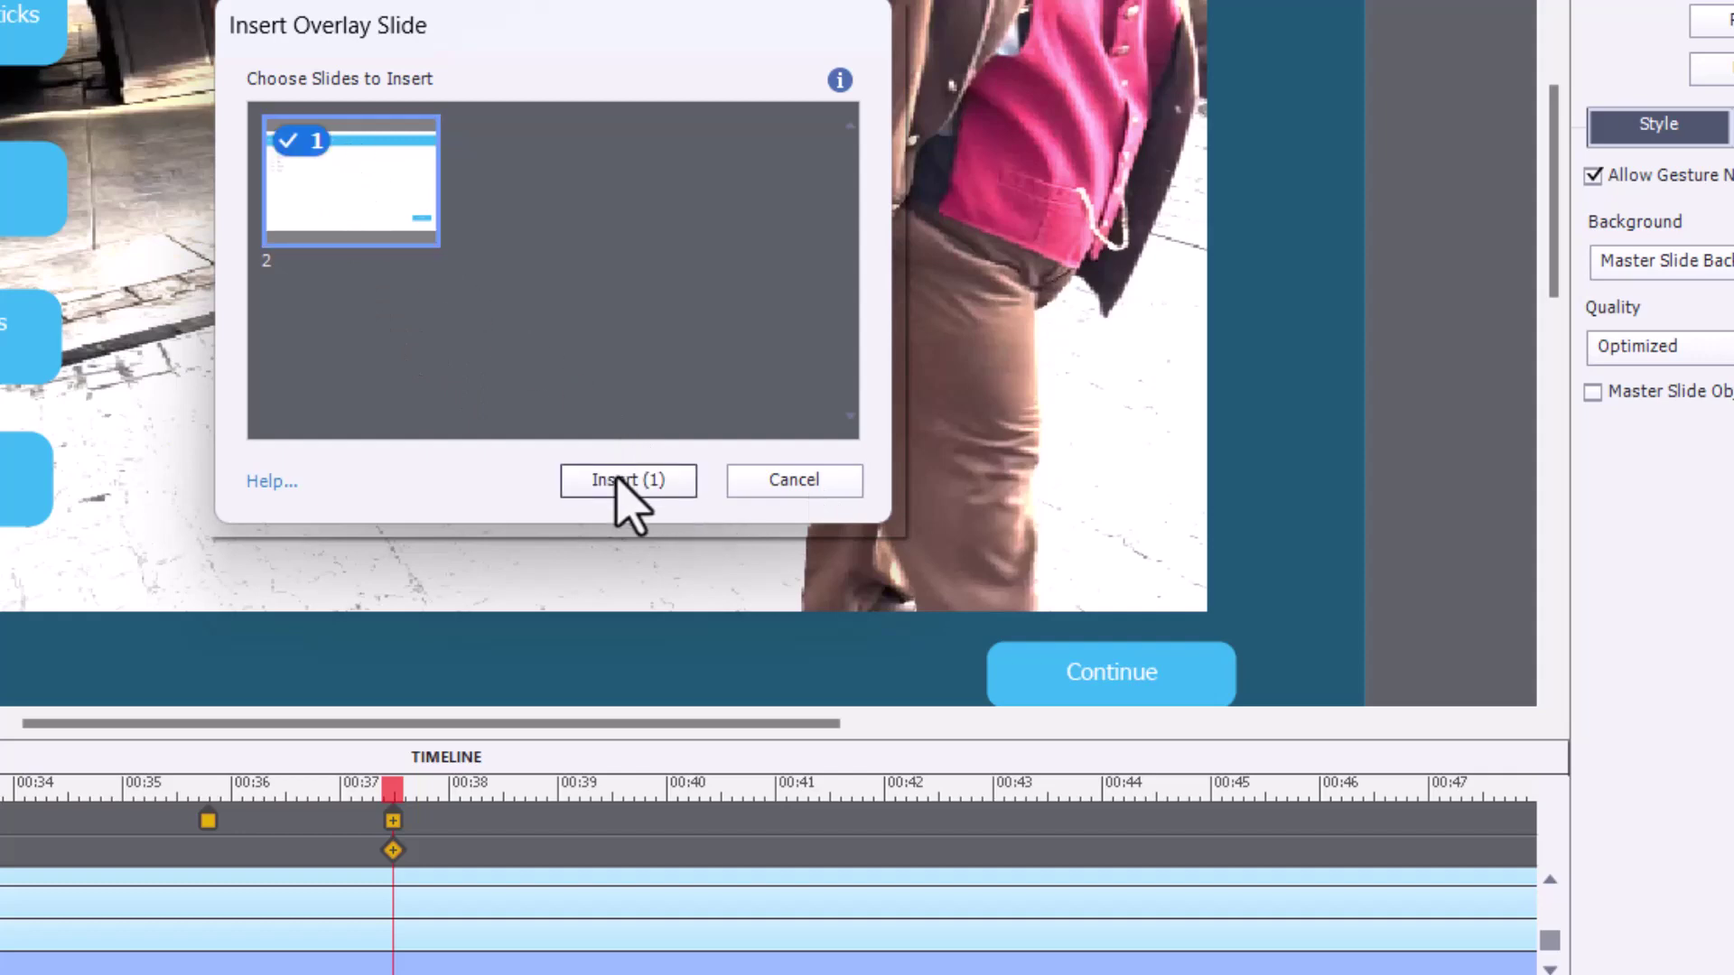
click(624, 480)
- Examine the overlay marker's slide preview, its dialog for inserting further overlay slides, and its Unlink Current Overlay Slide option
click(1091, 850)
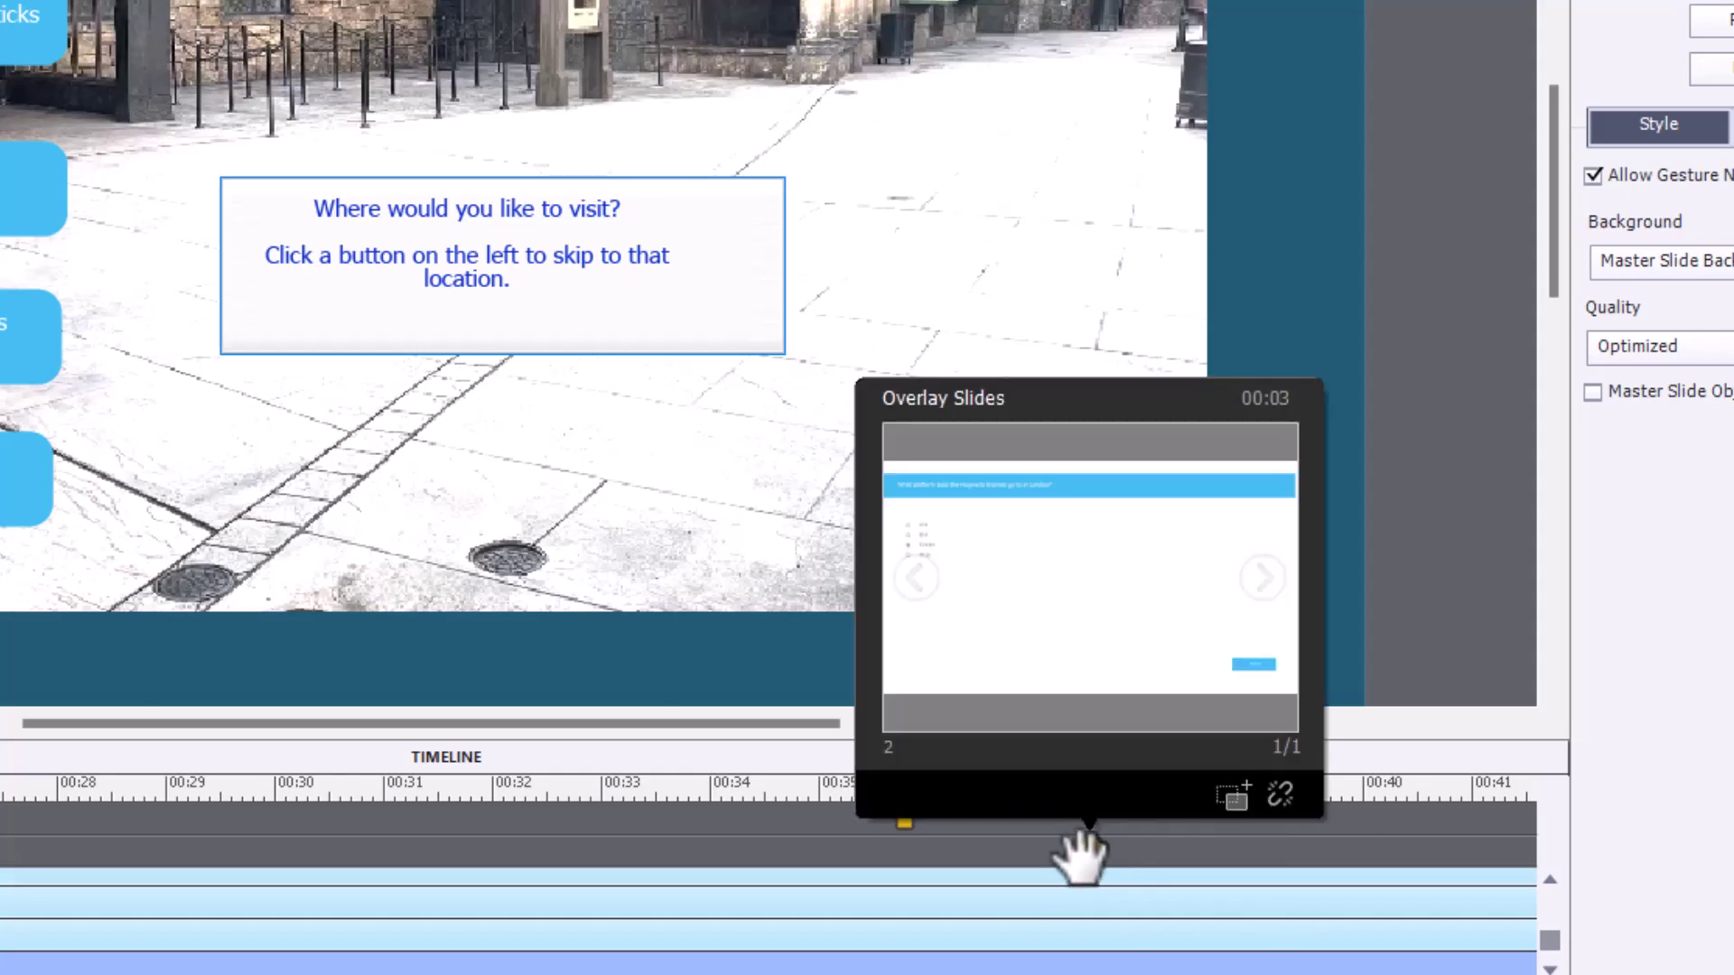
click(1090, 840)
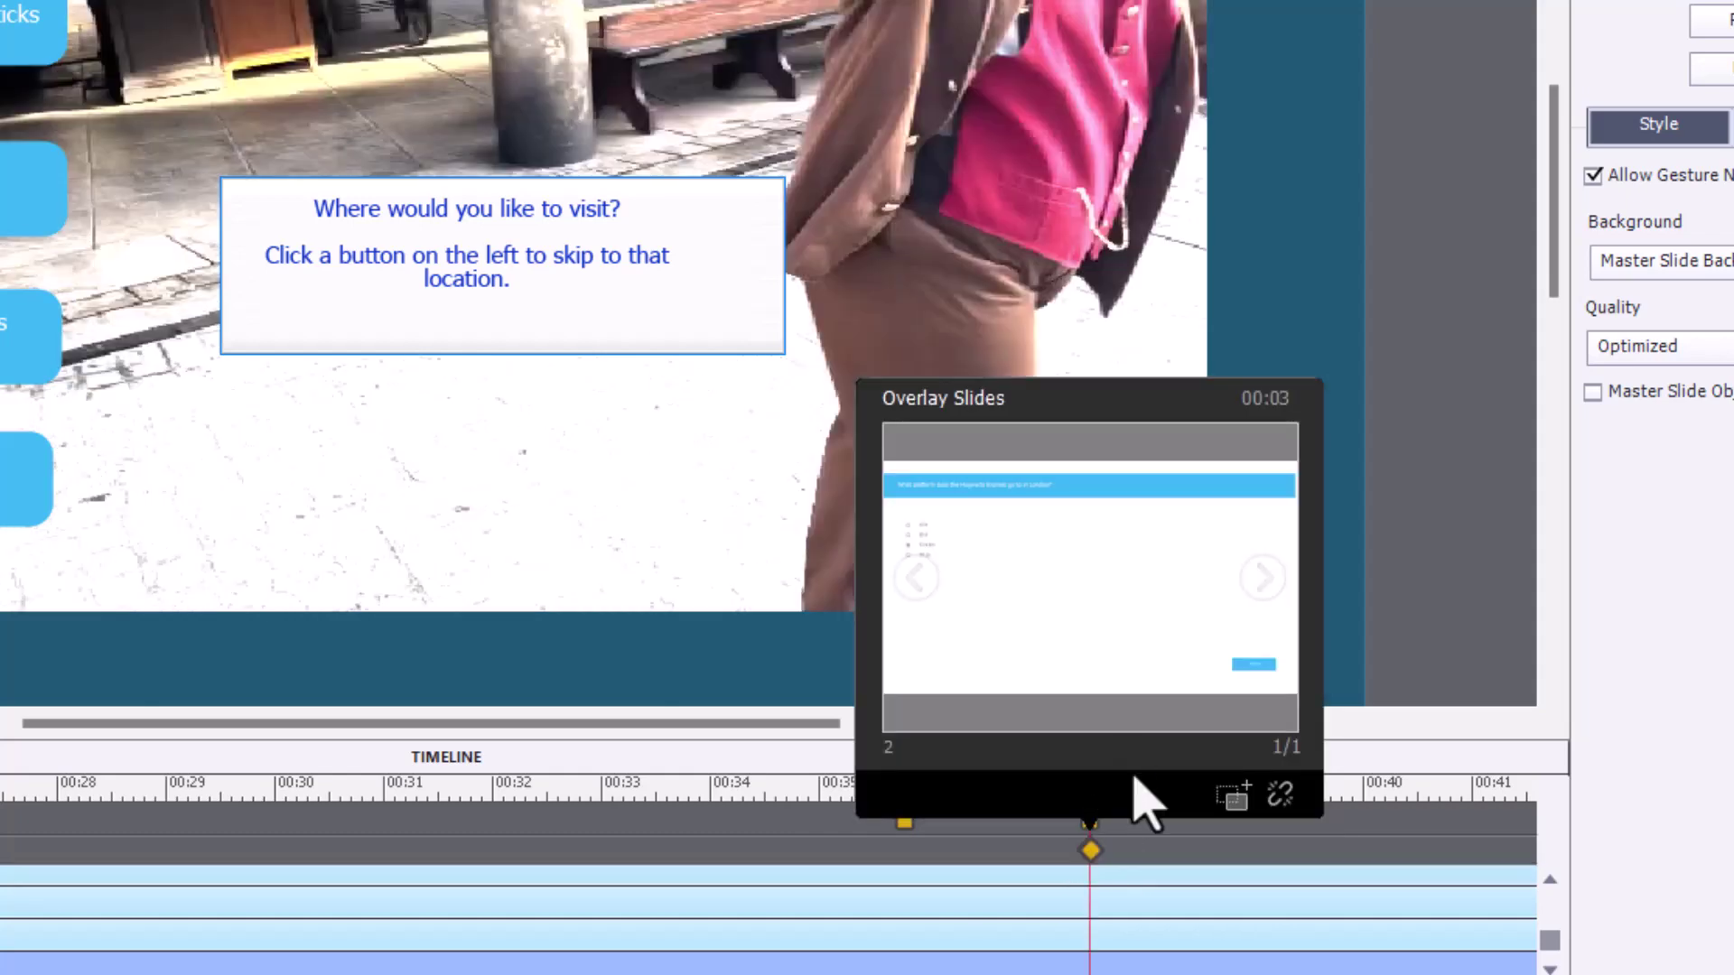
click(1234, 797)
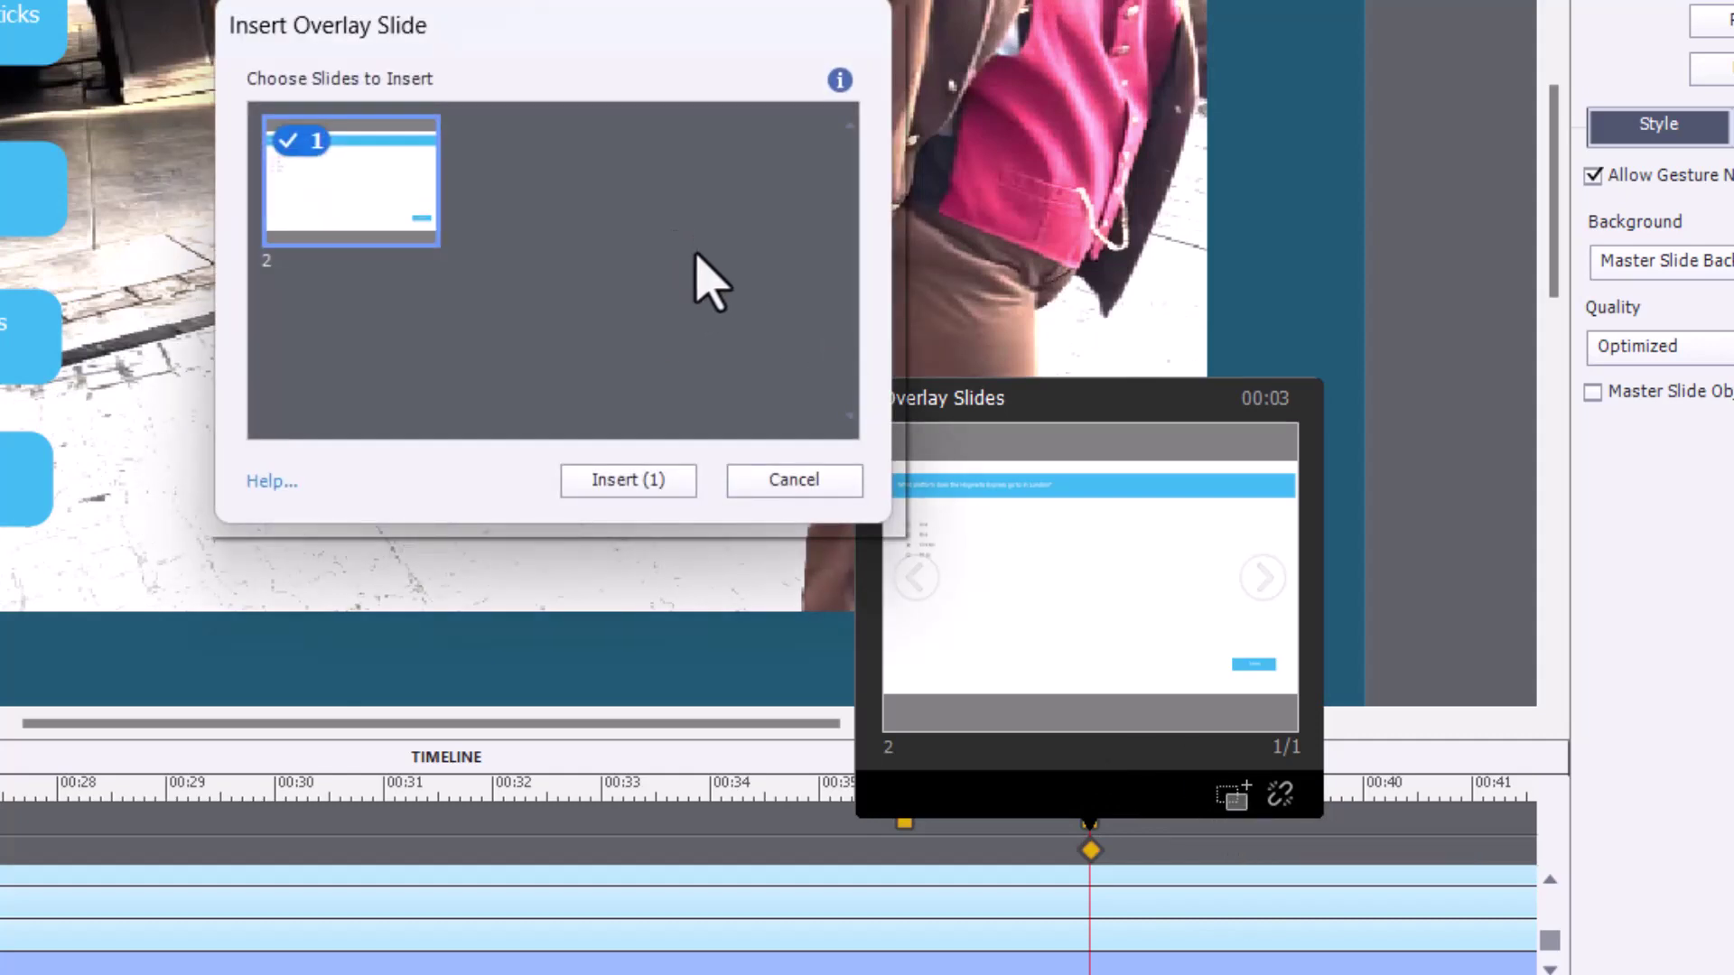
click(844, 479)
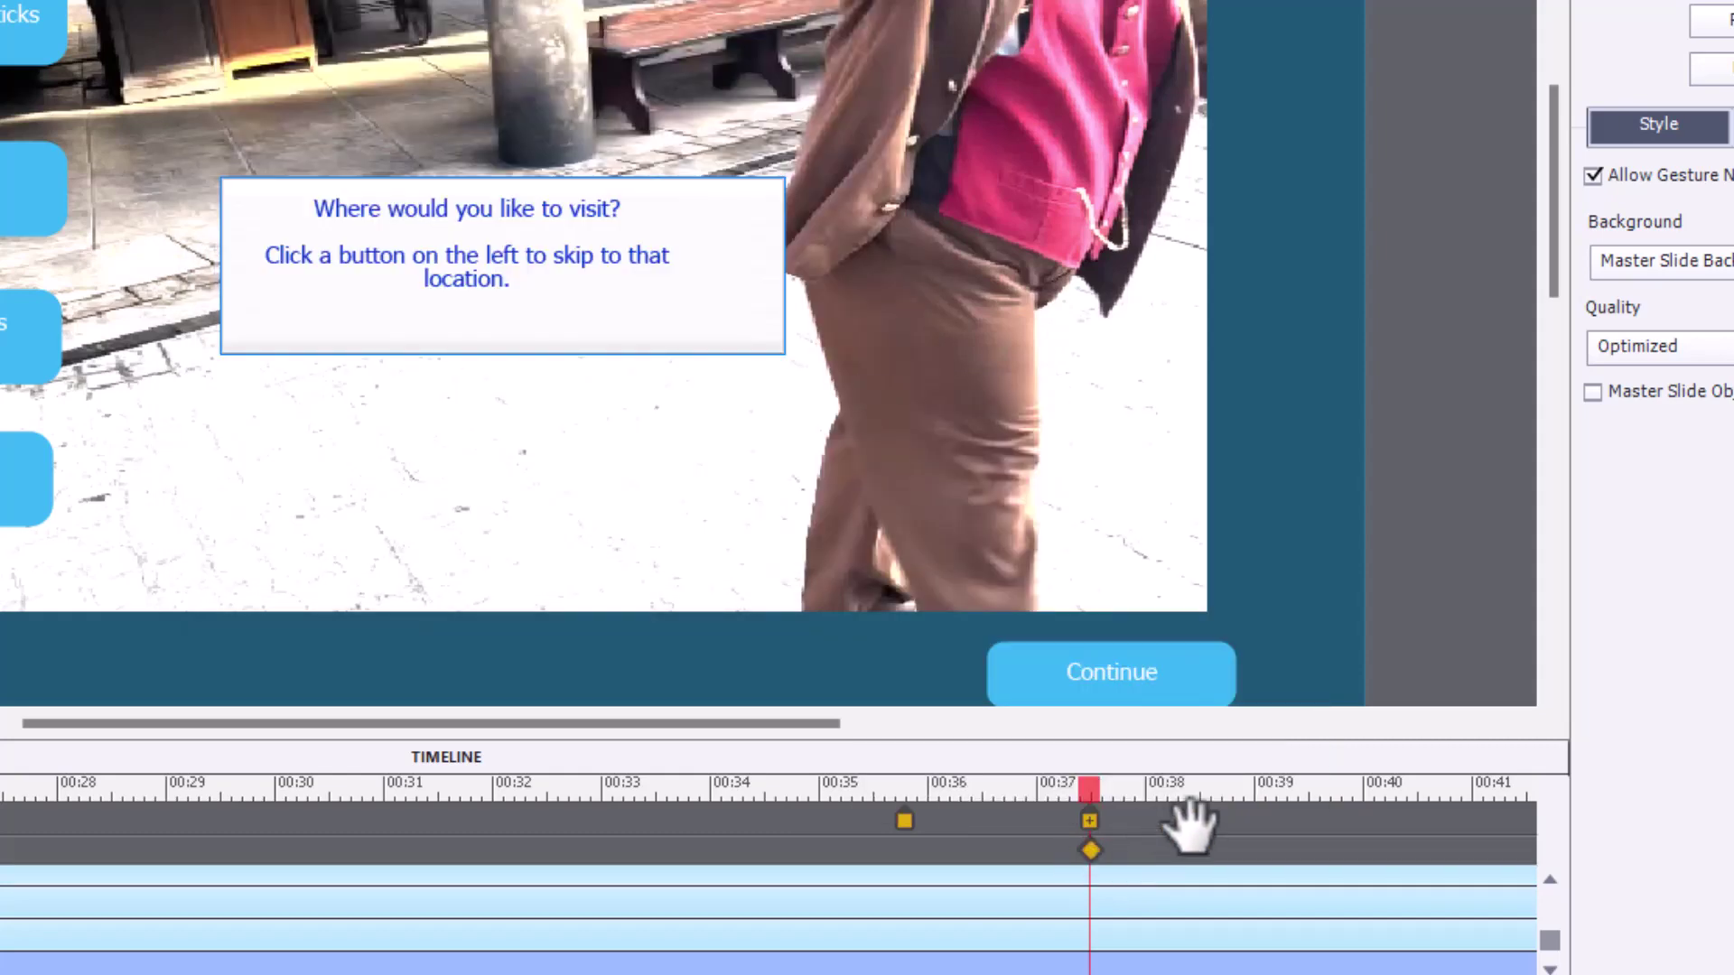
mouse_move(1089, 822)
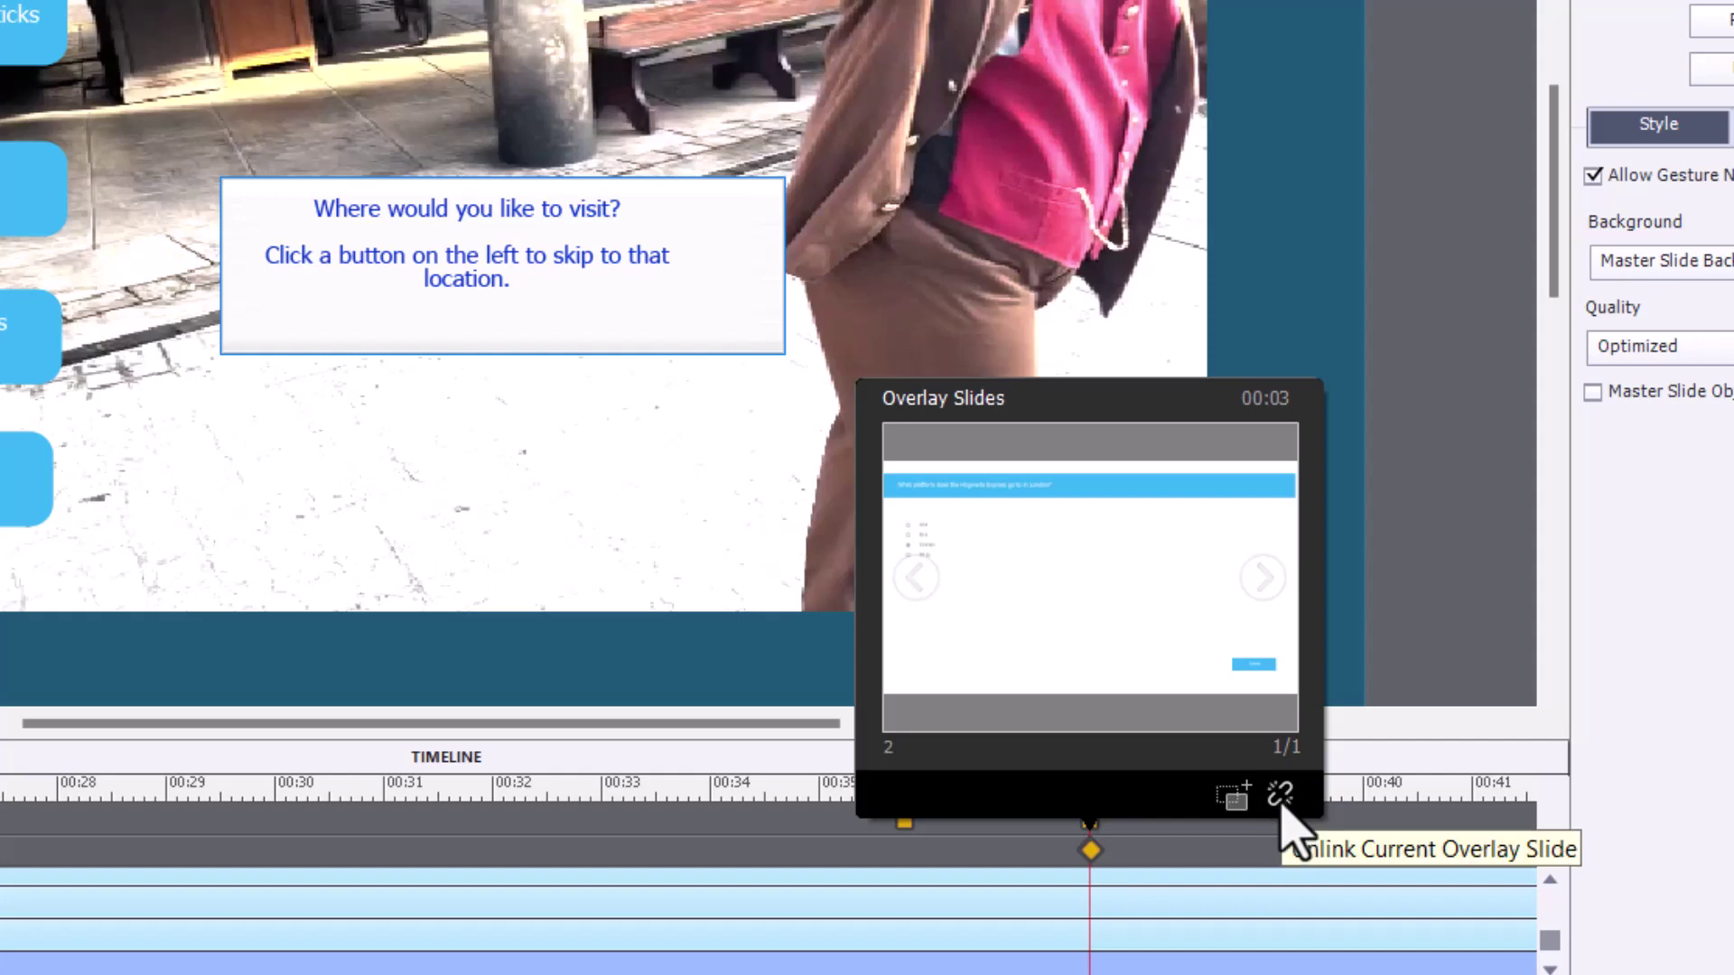
click(1281, 803)
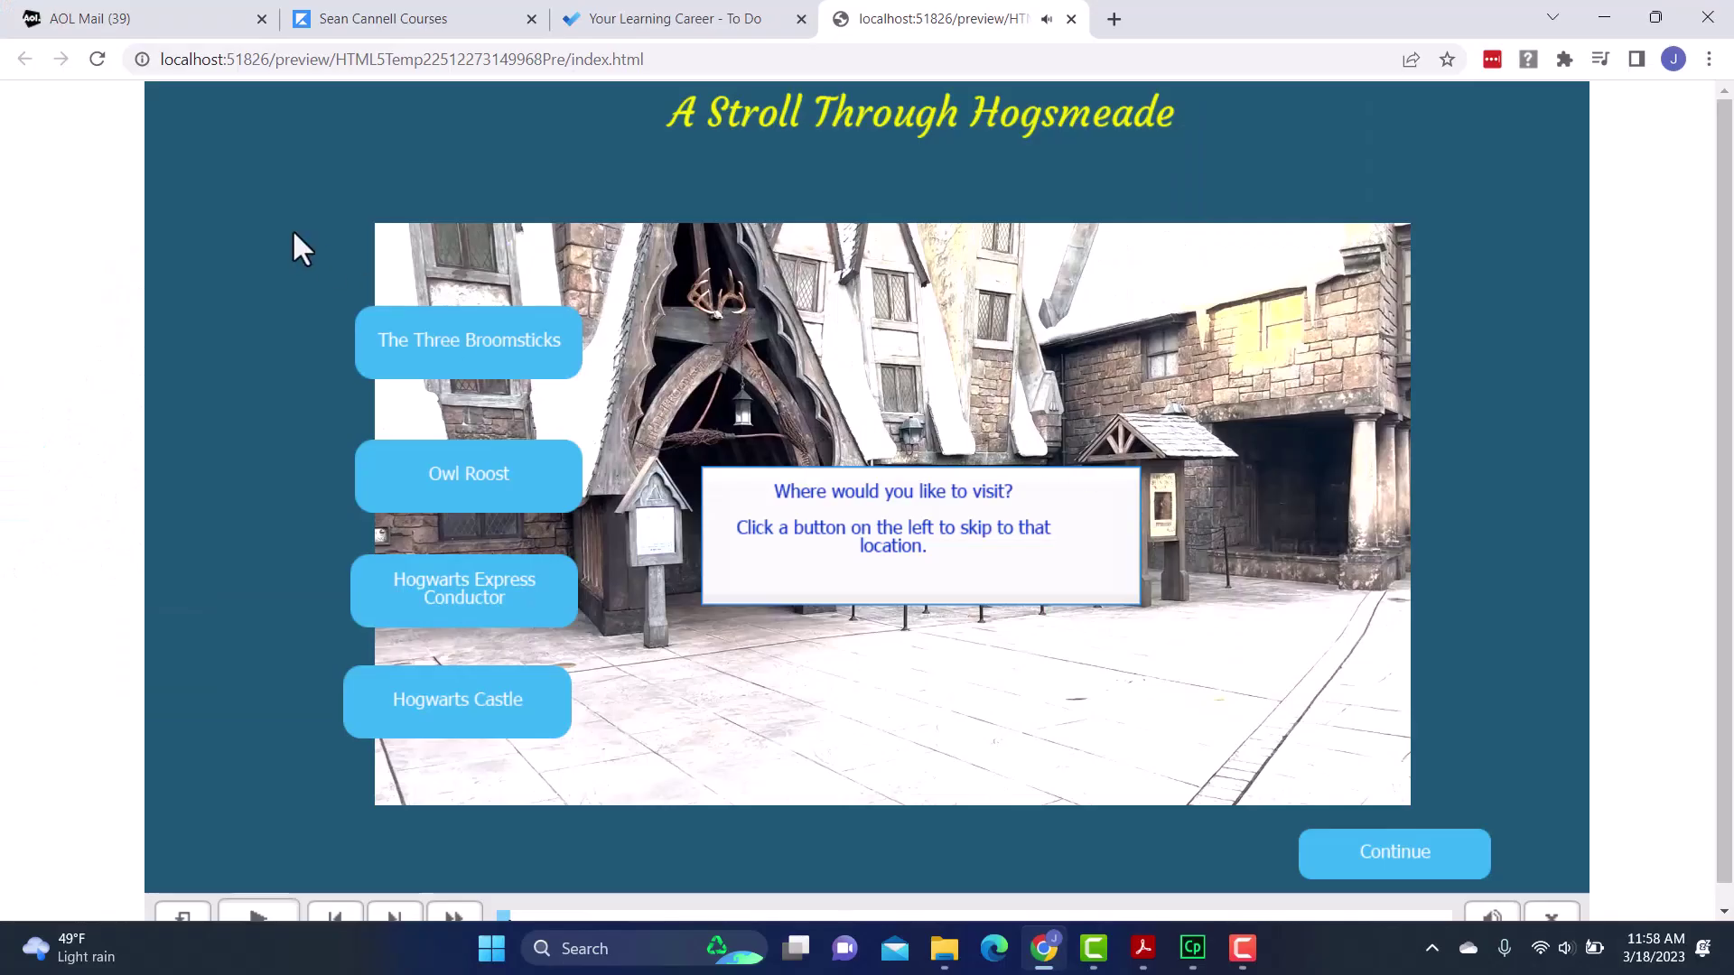
- Test the Hogwarts Express Conductor button in the browser preview through to the question overlay, and switch back to Adobe Captivate
click(466, 592)
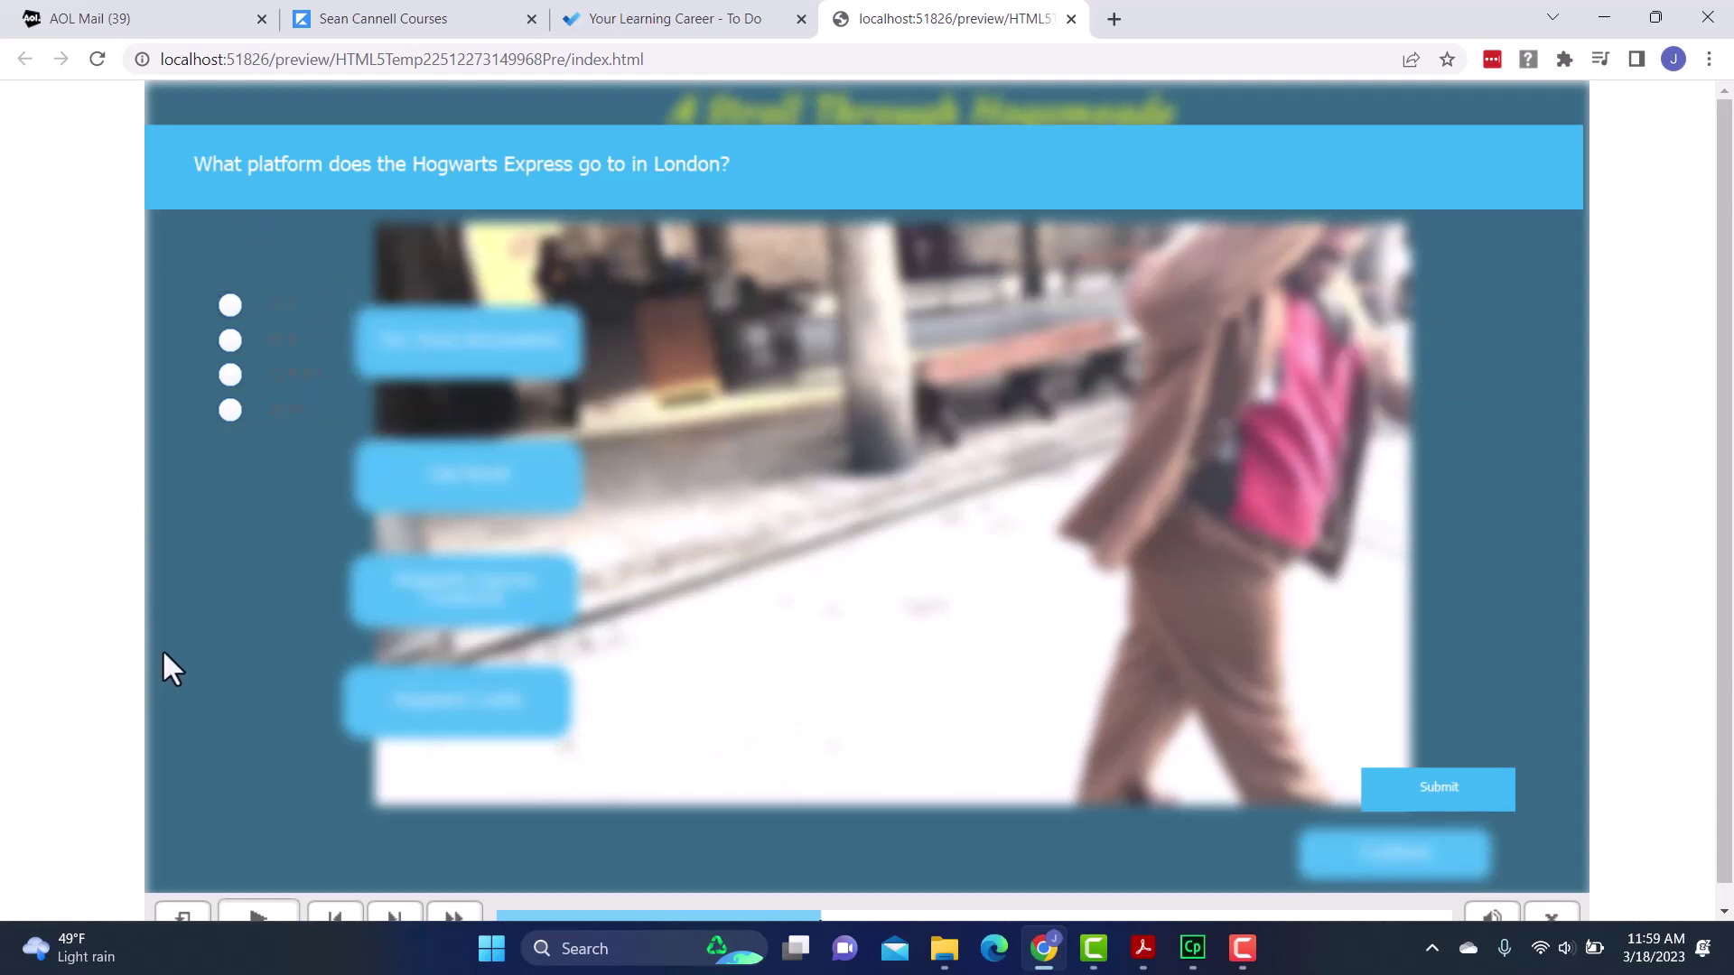
click(1192, 948)
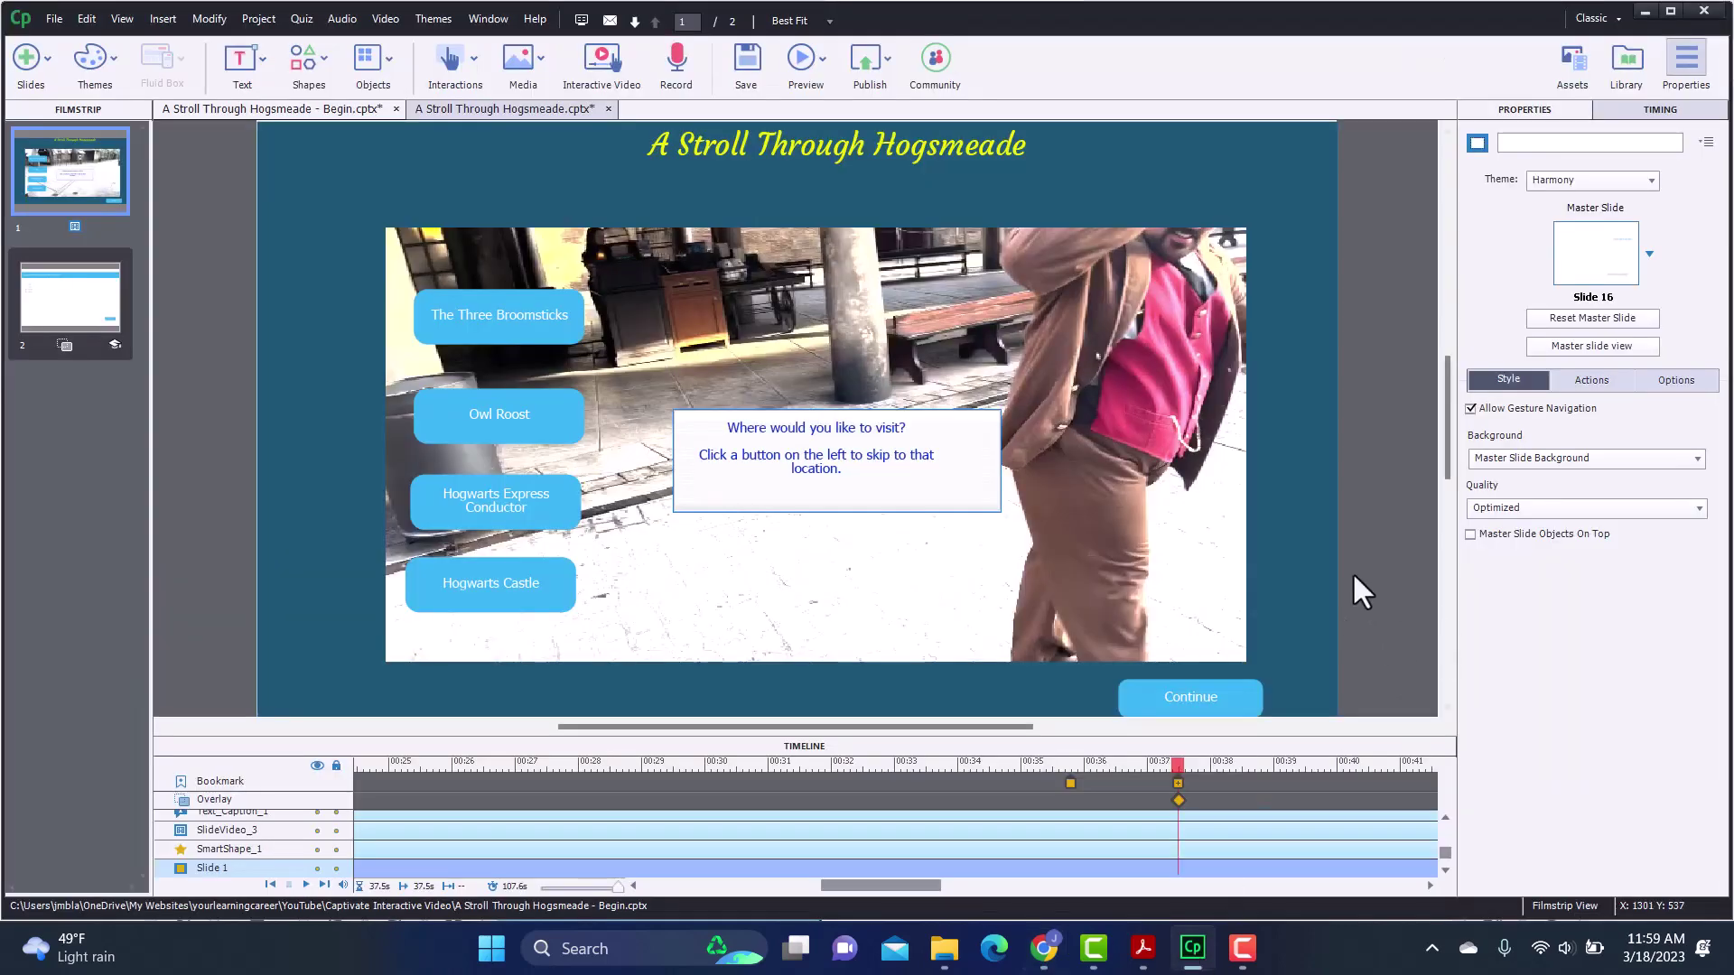
- Draw a rectangle smart shape on slide 2 covering the four answers below the question bar
click(84, 303)
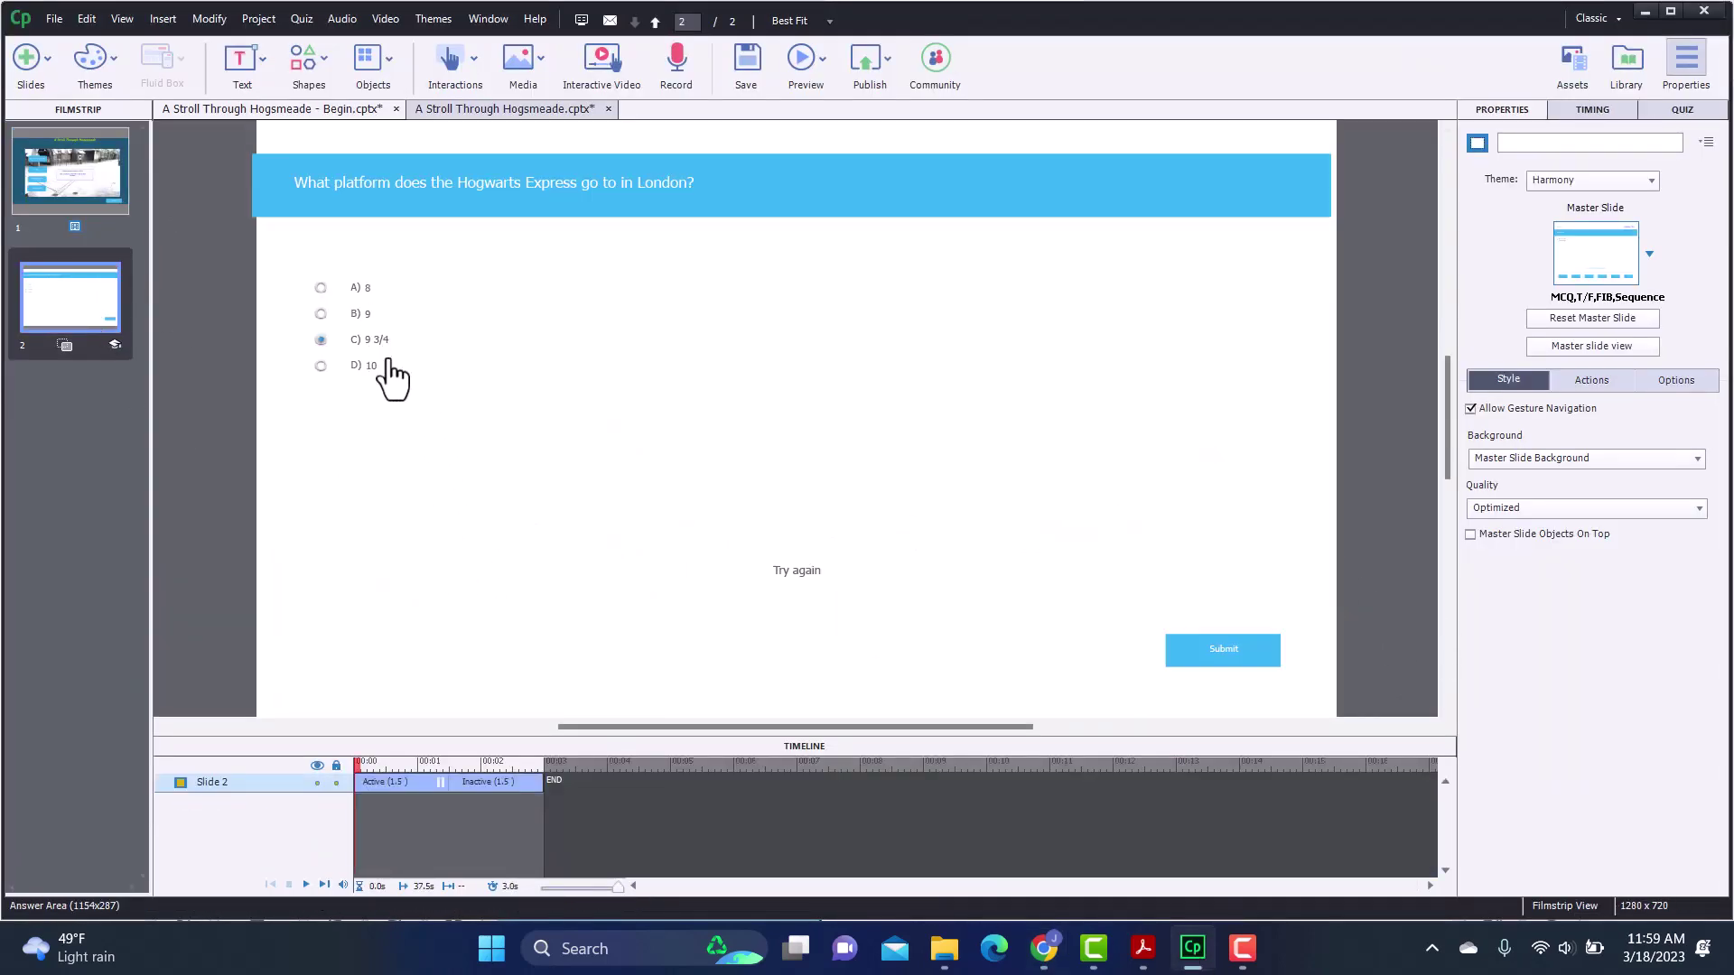
click(325, 59)
click(420, 191)
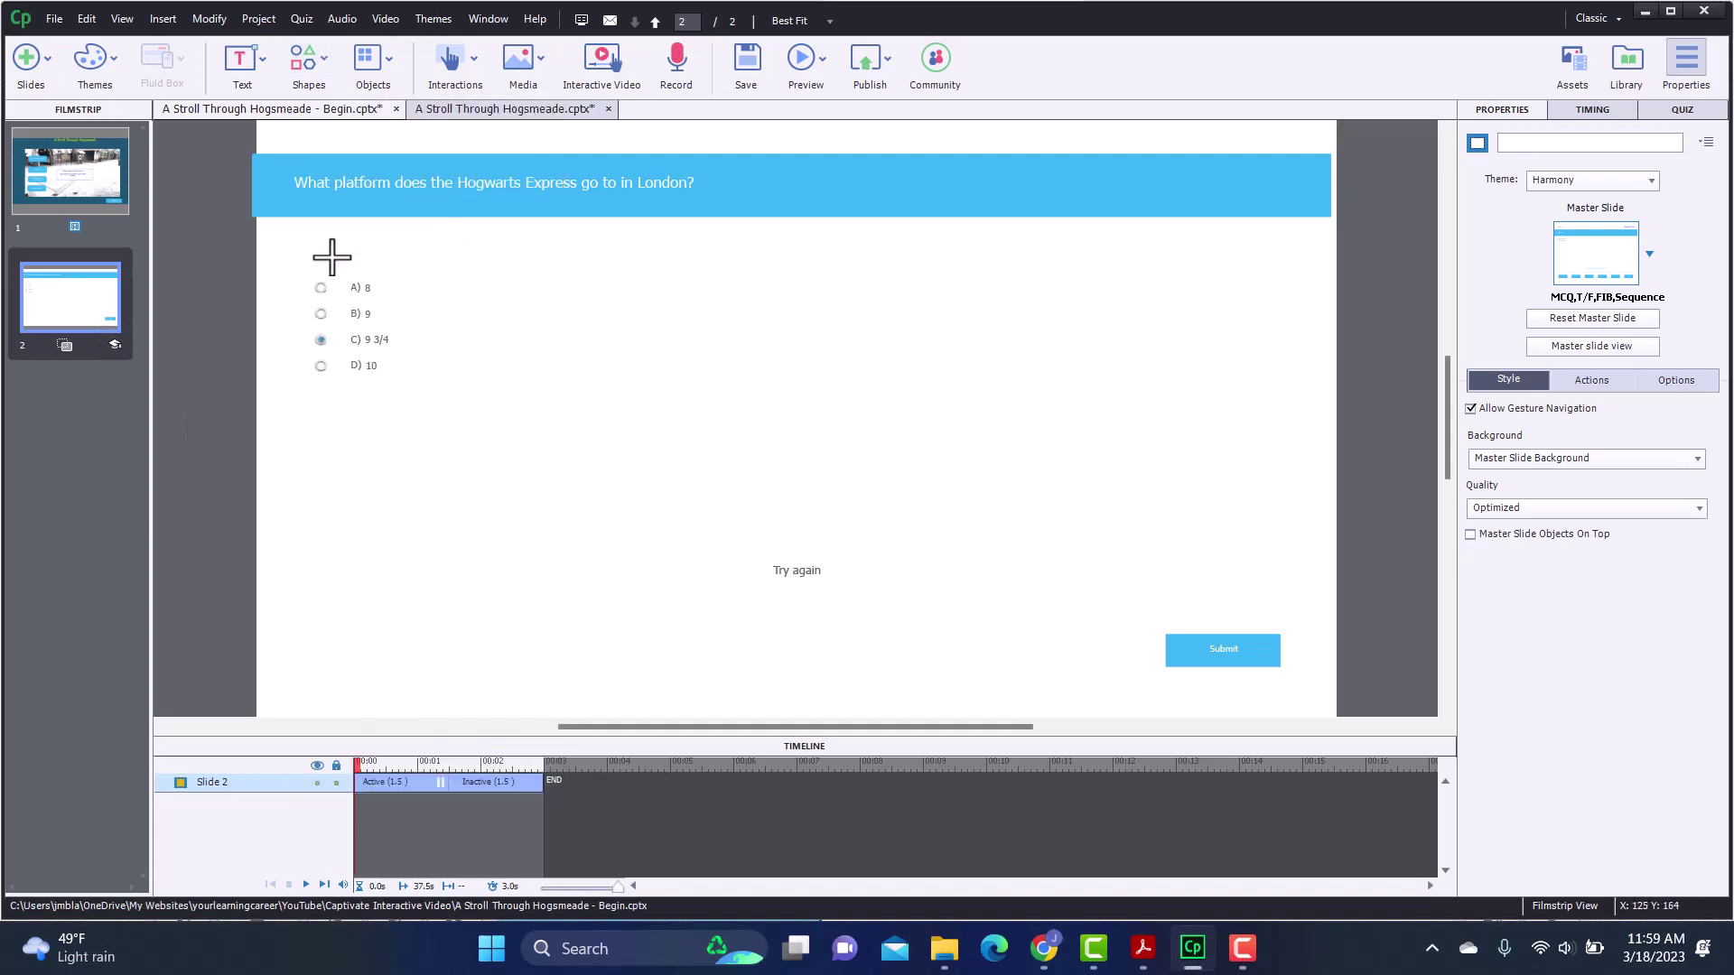
drag(269, 242, 501, 438)
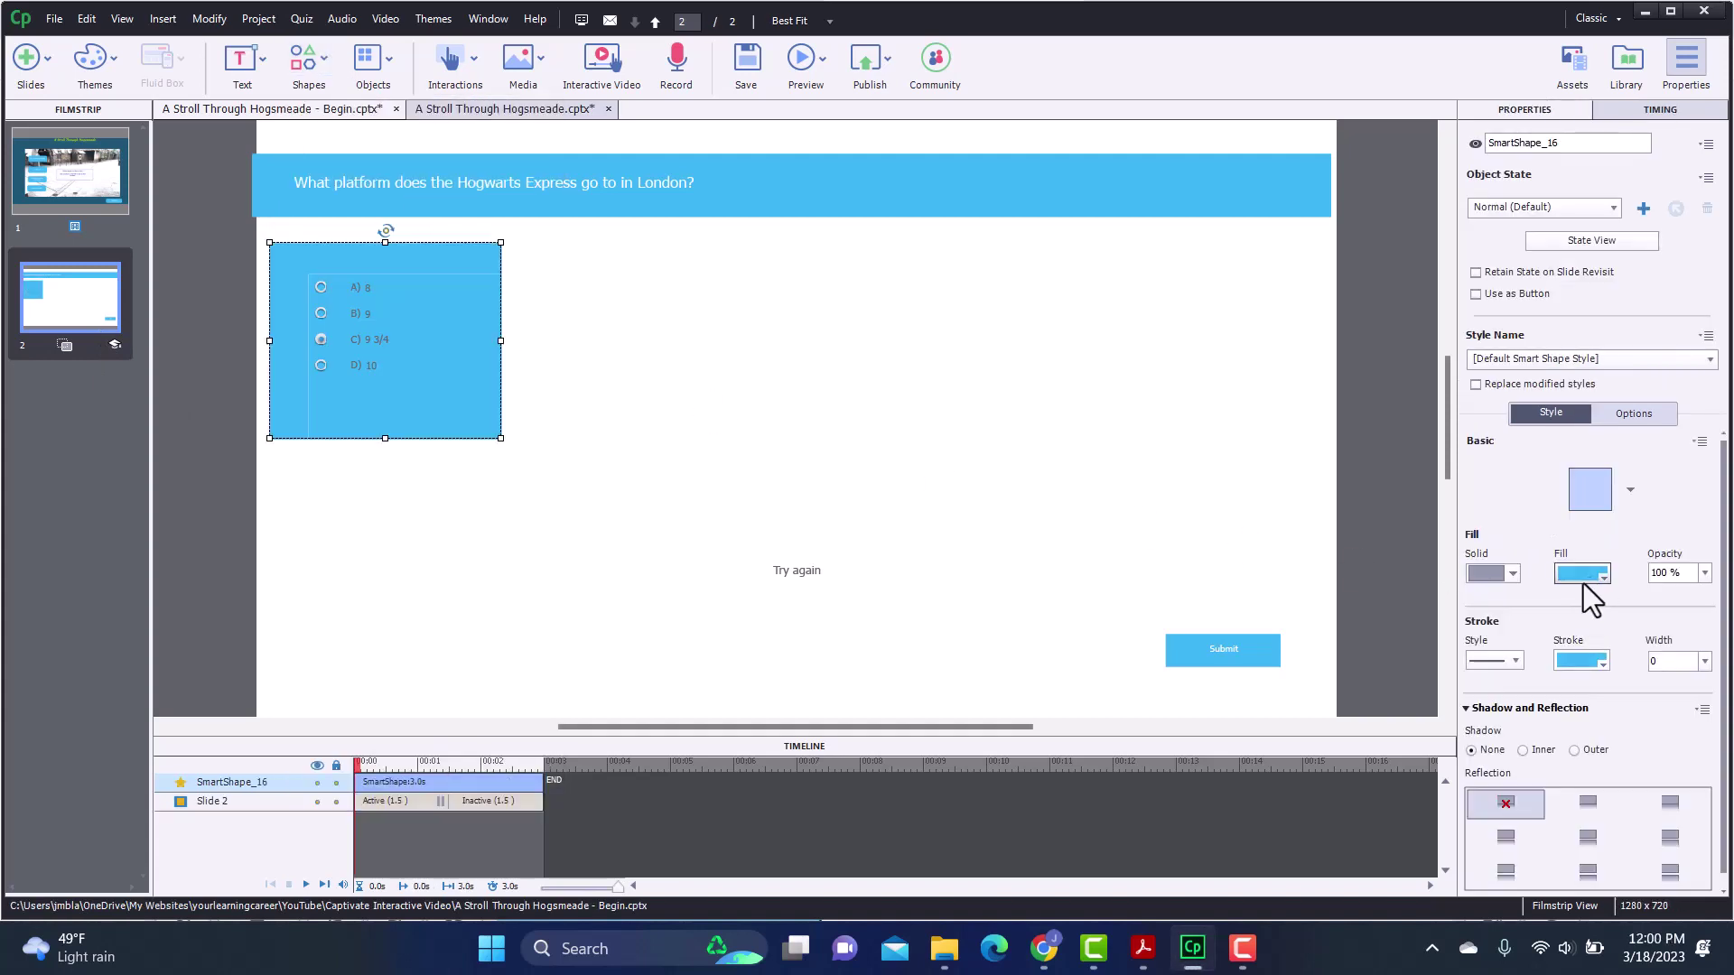
- Change the fill of the rectangle around the four answers to solid white
click(1587, 592)
click(426, 573)
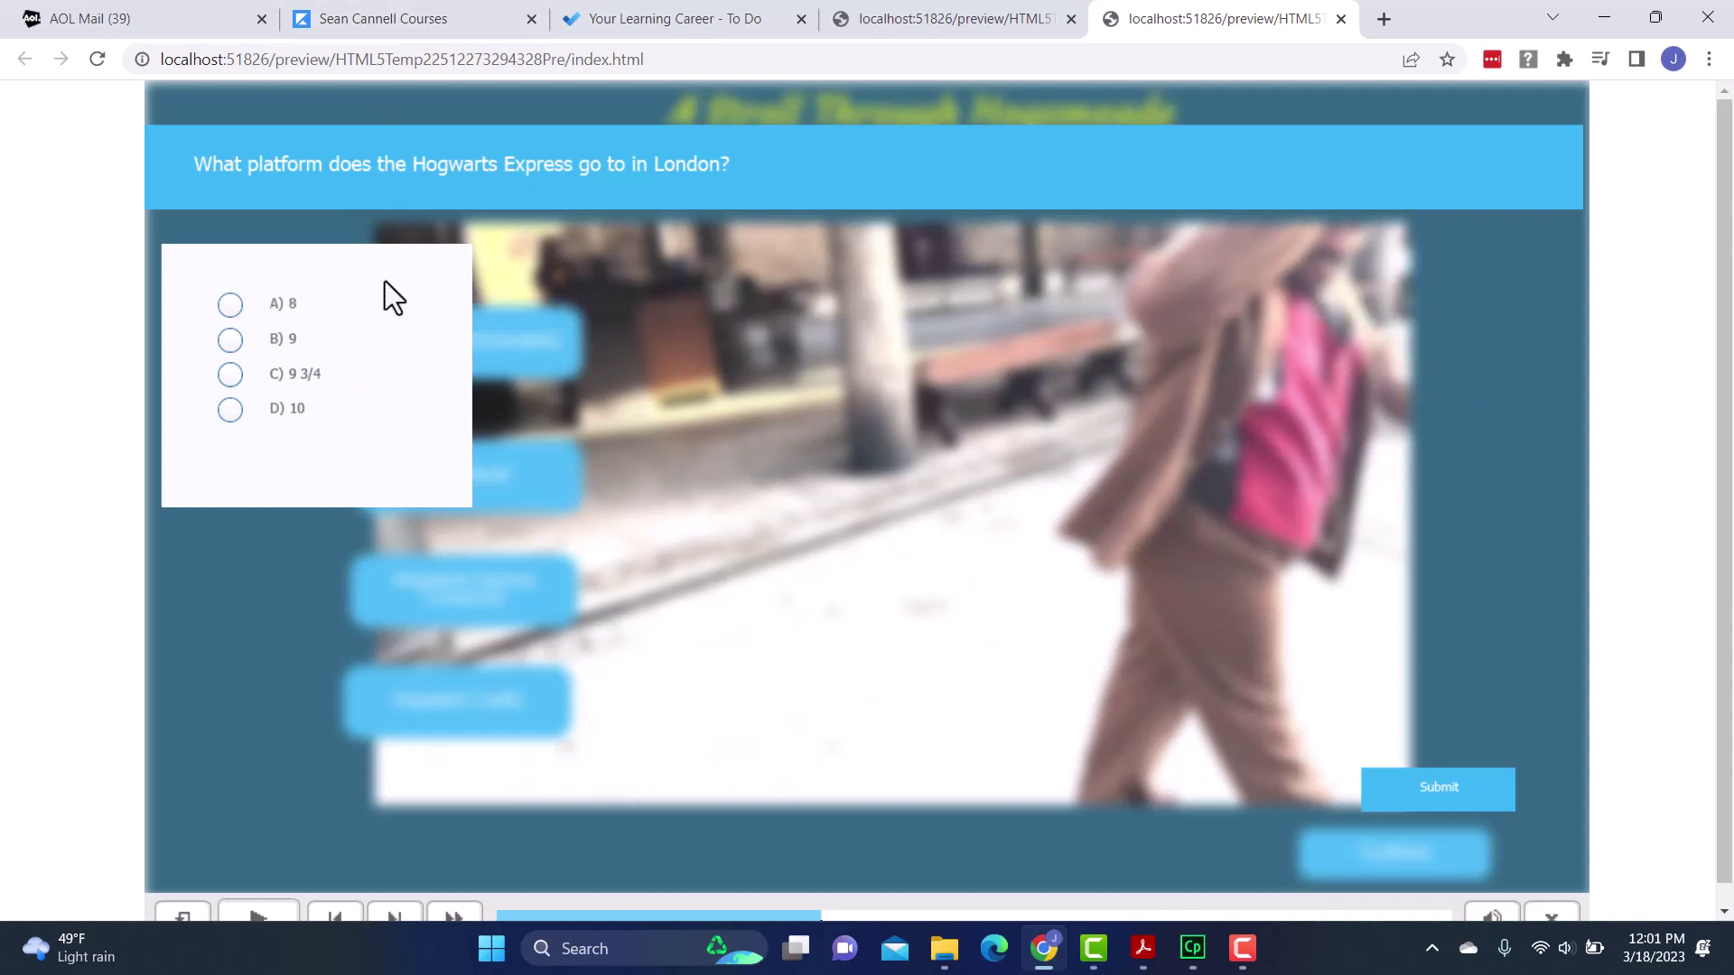
- Test the question overlay in the browser preview by submitting answer B) 9, followed by answer C) 9 3/4
click(229, 348)
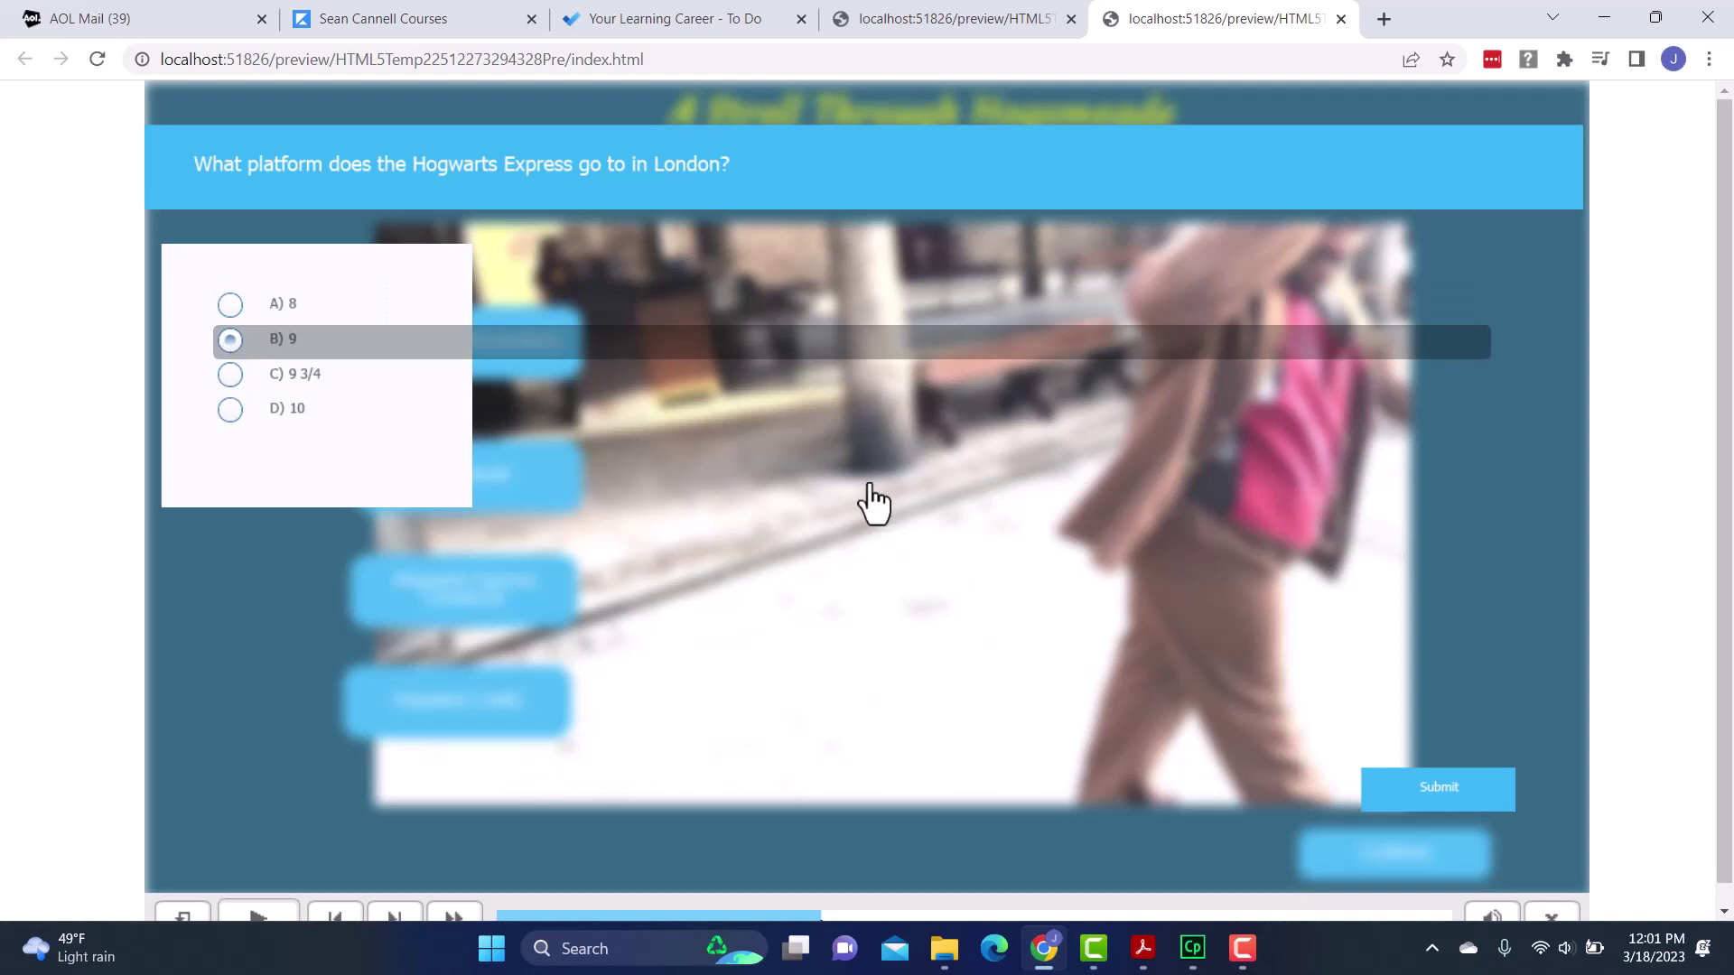
click(1441, 793)
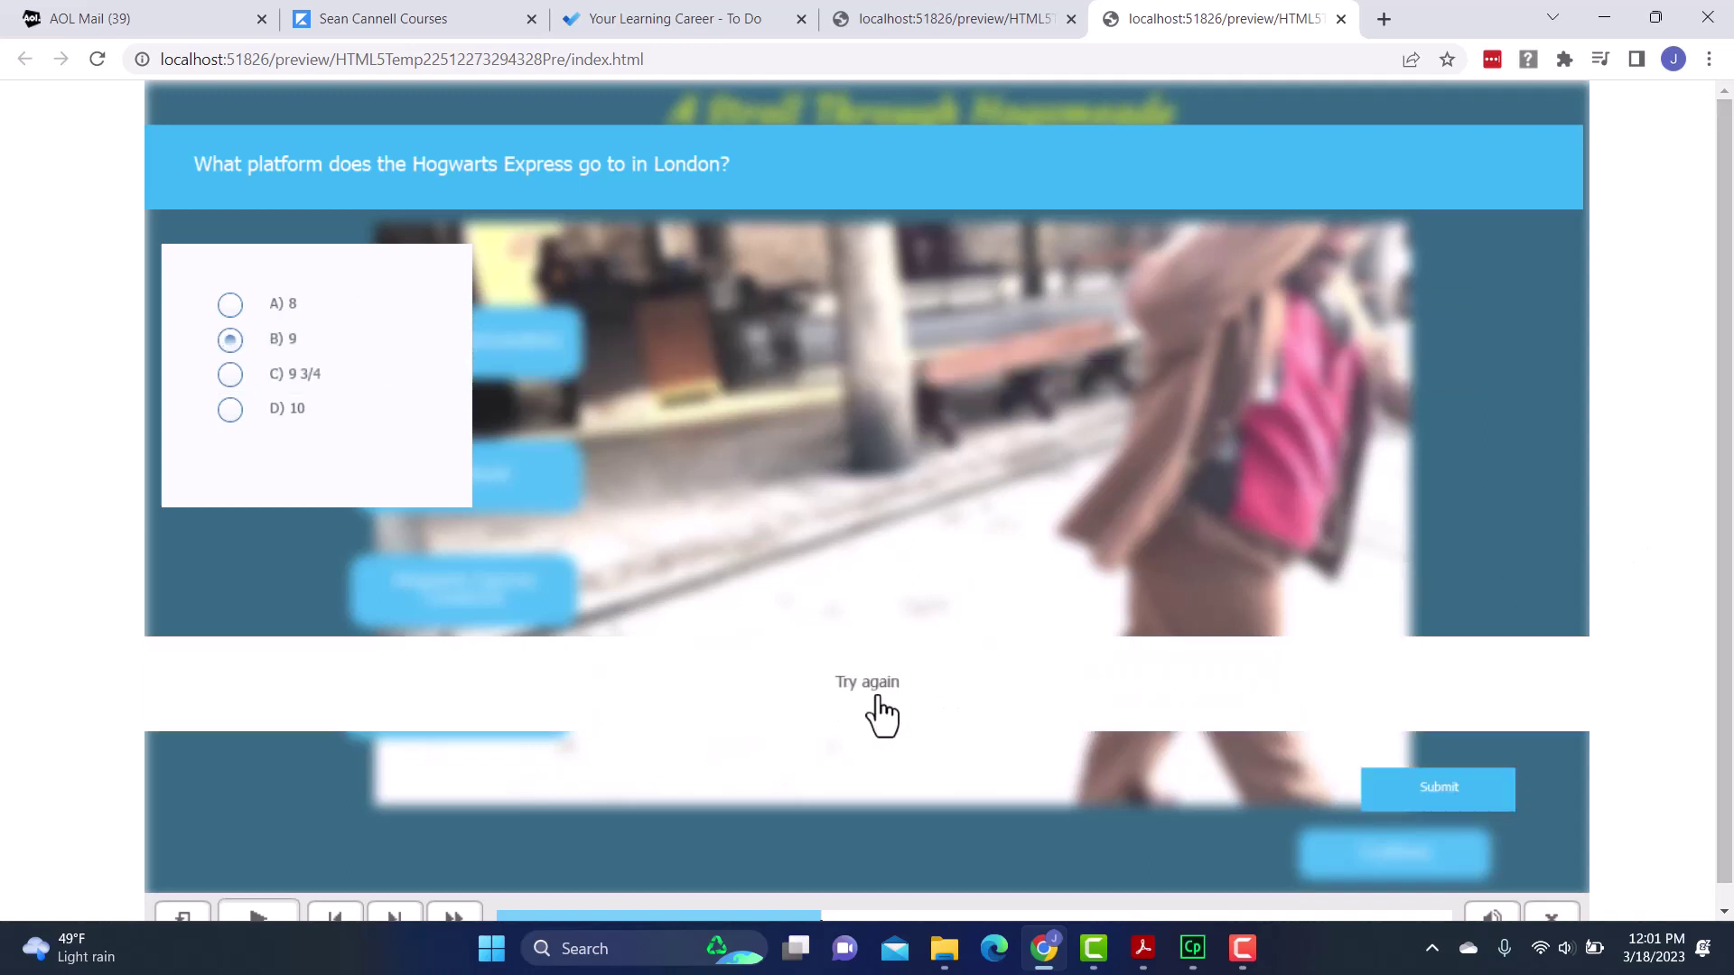
click(232, 391)
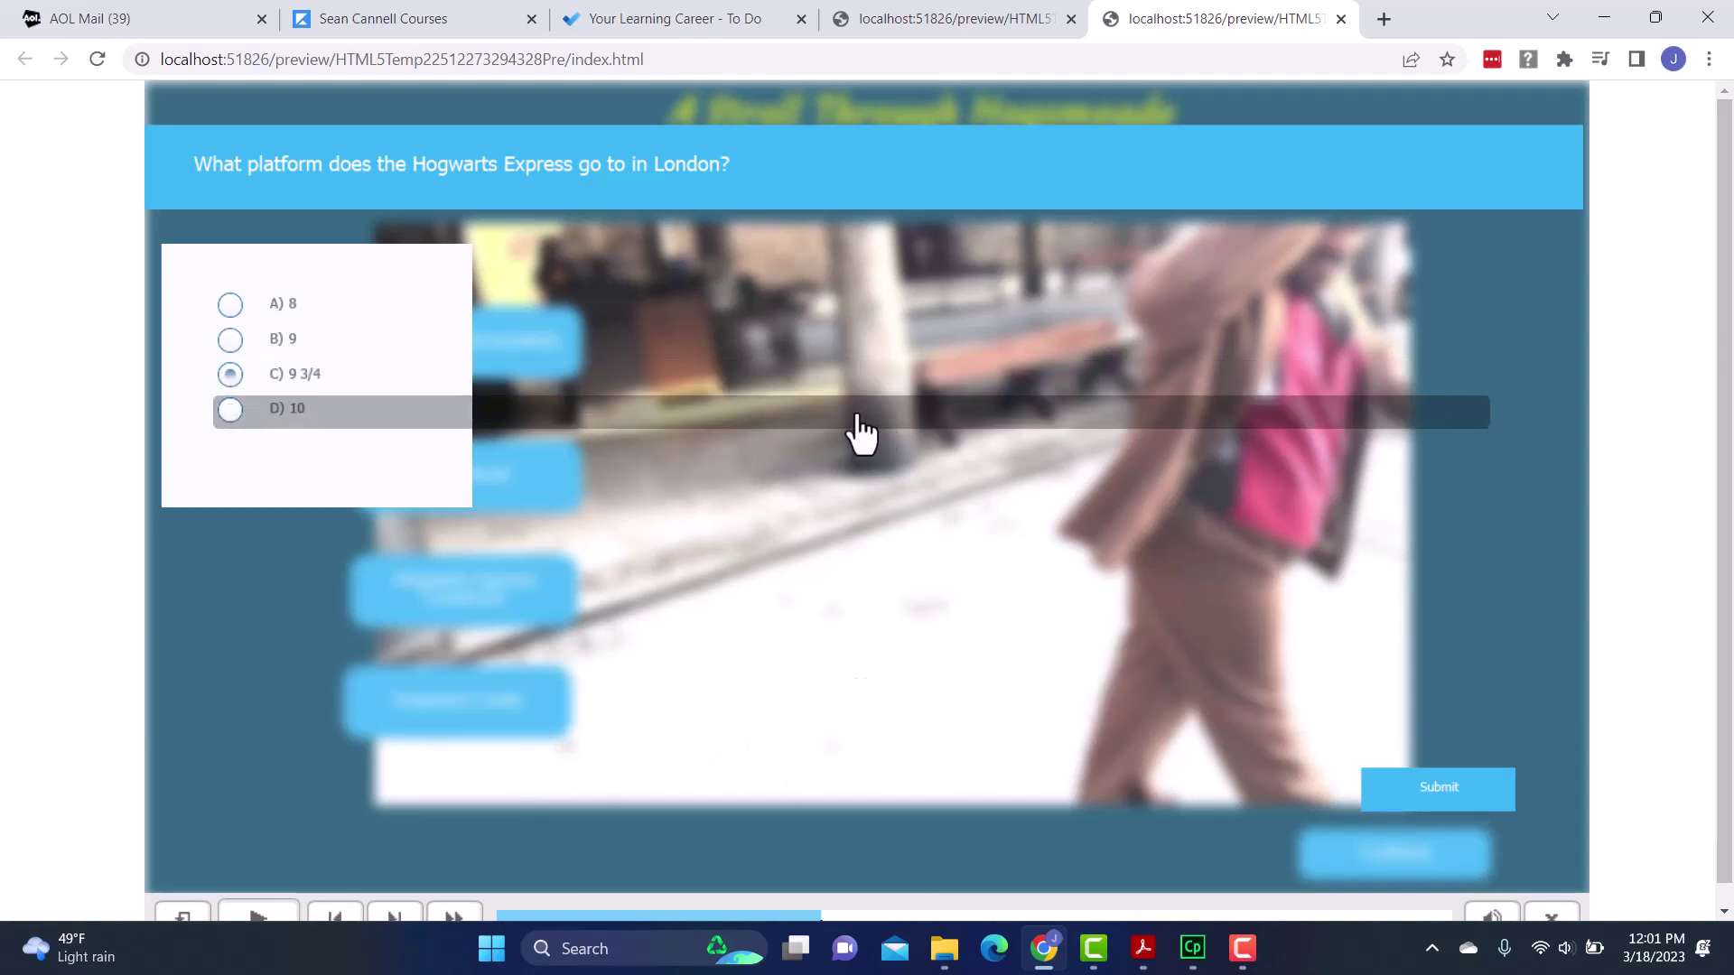
click(1432, 789)
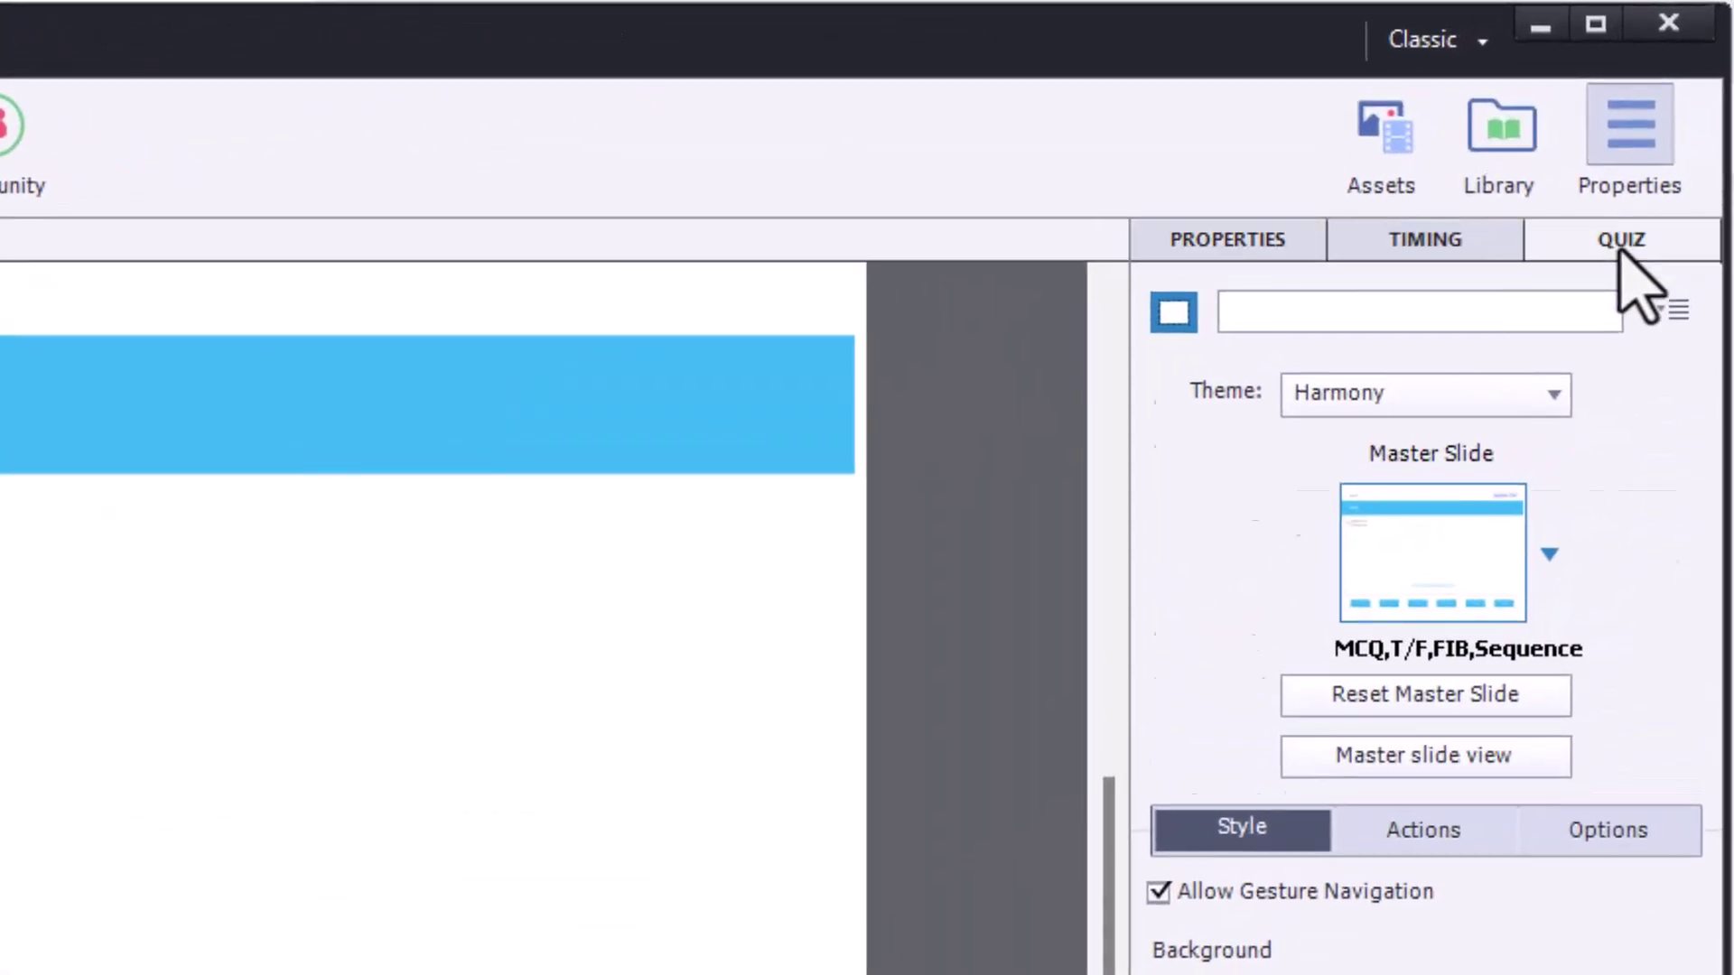
- Enable the Correct caption in the quiz settings of the multiple-choice knowledge-check slide
click(1682, 113)
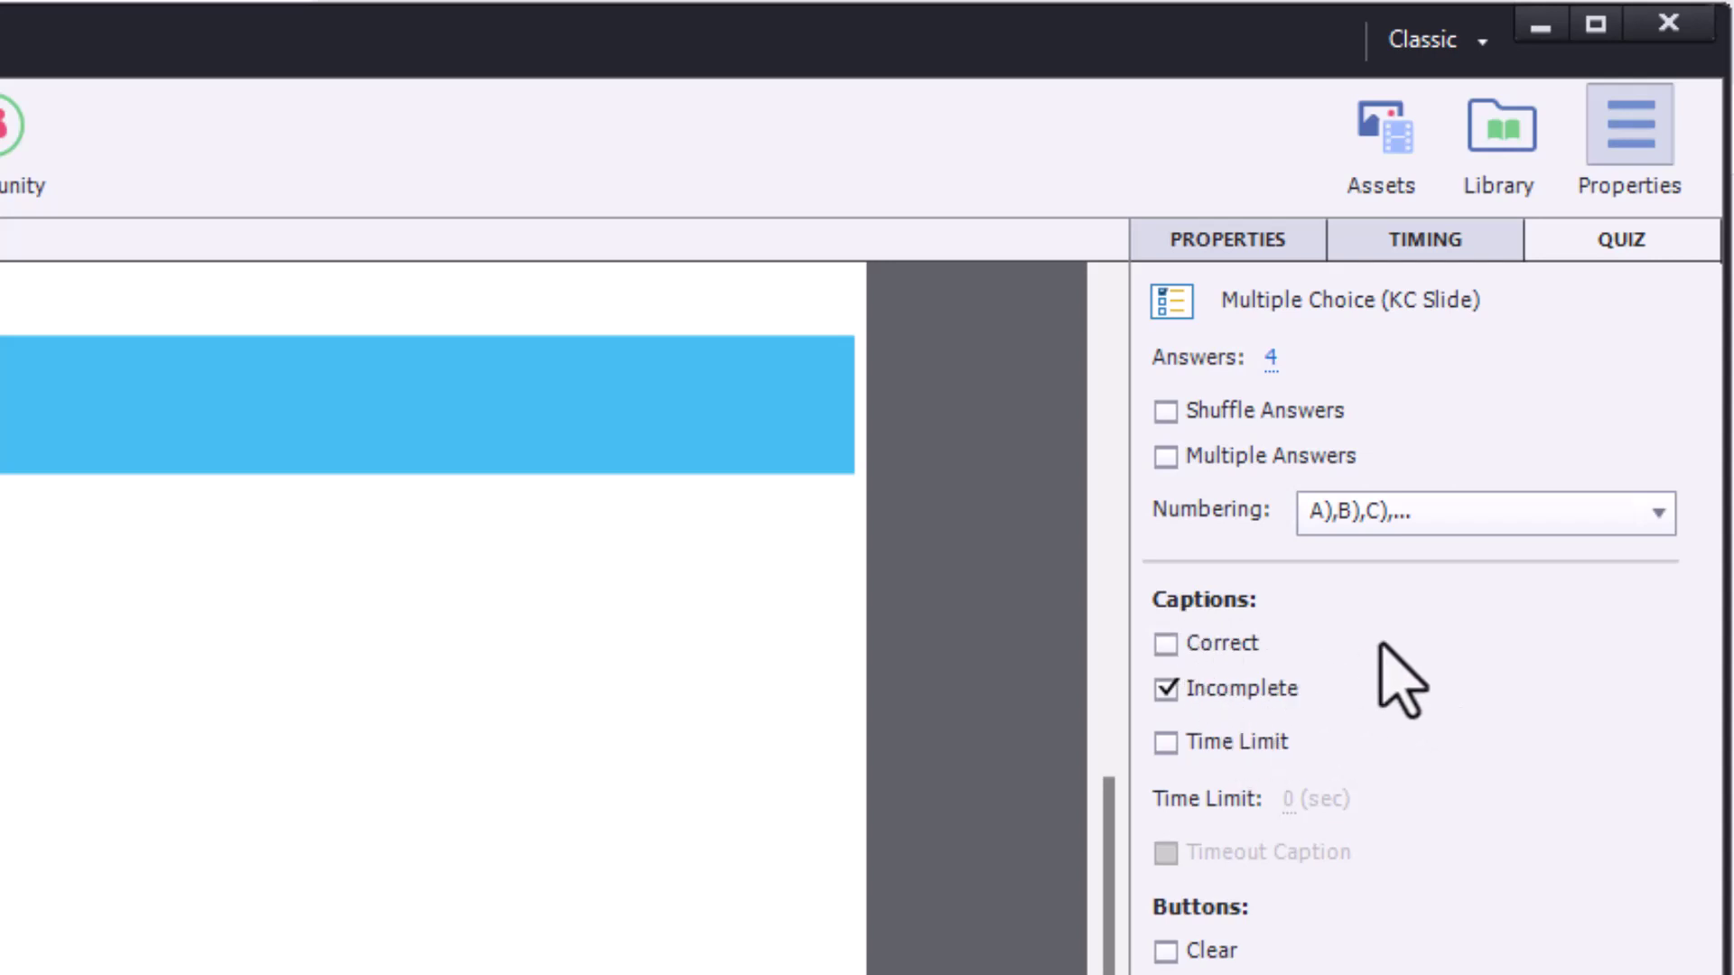
click(1168, 641)
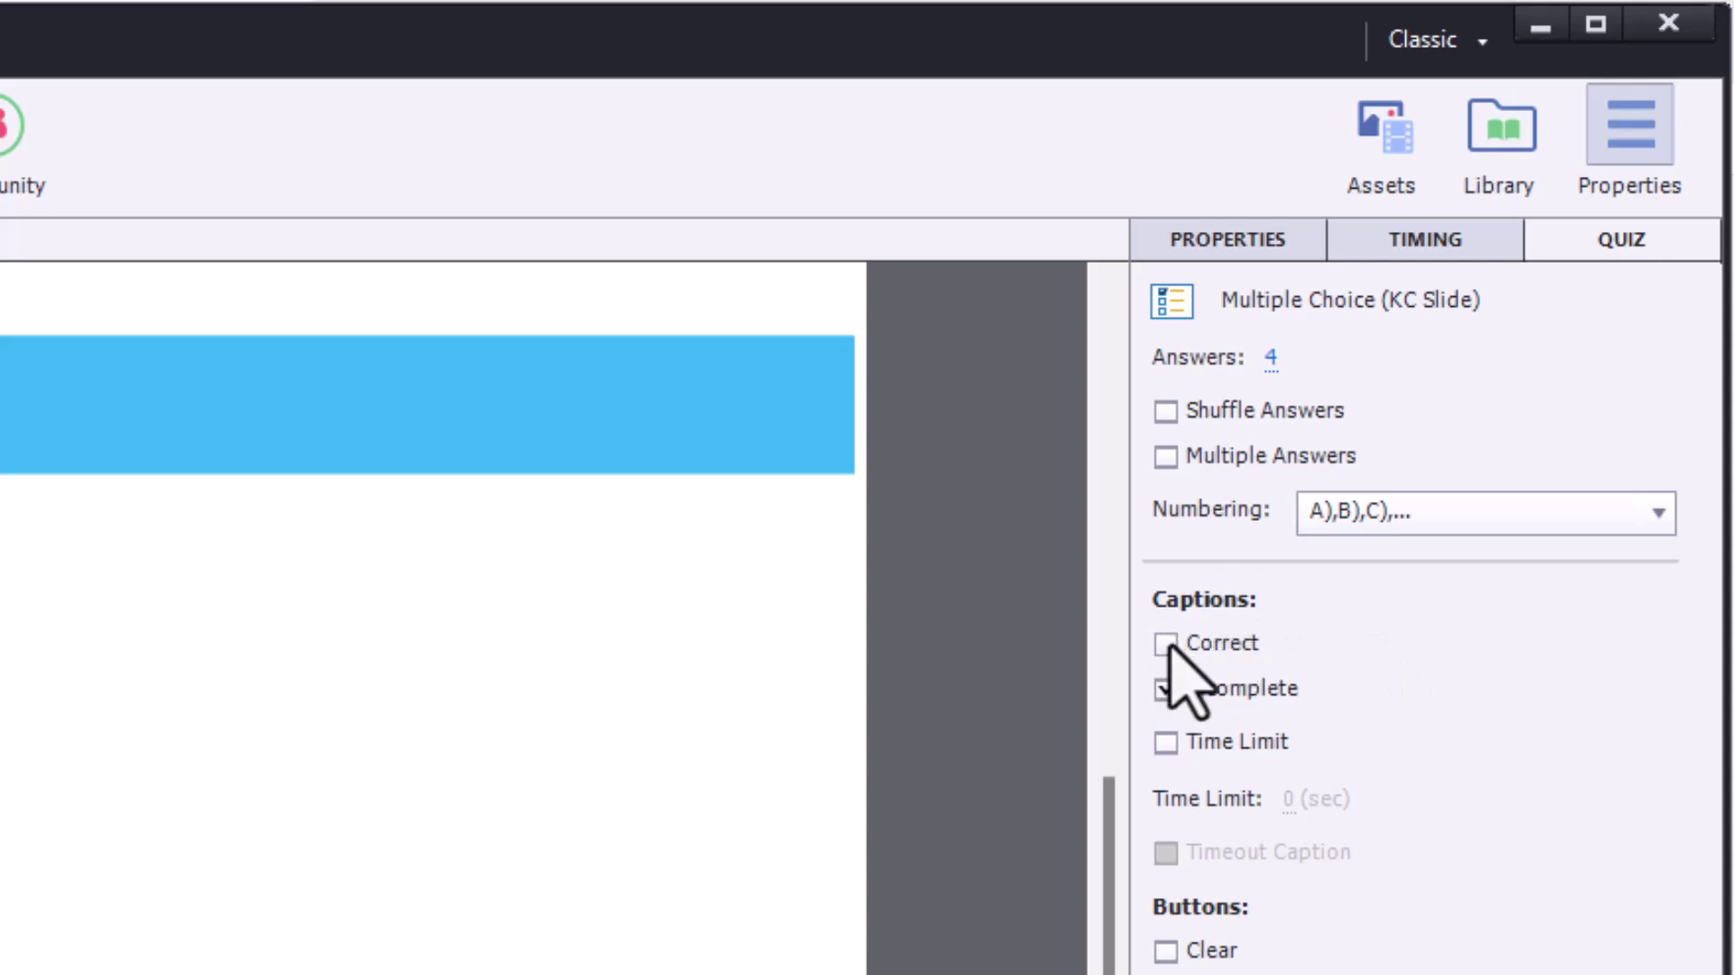
click(1165, 643)
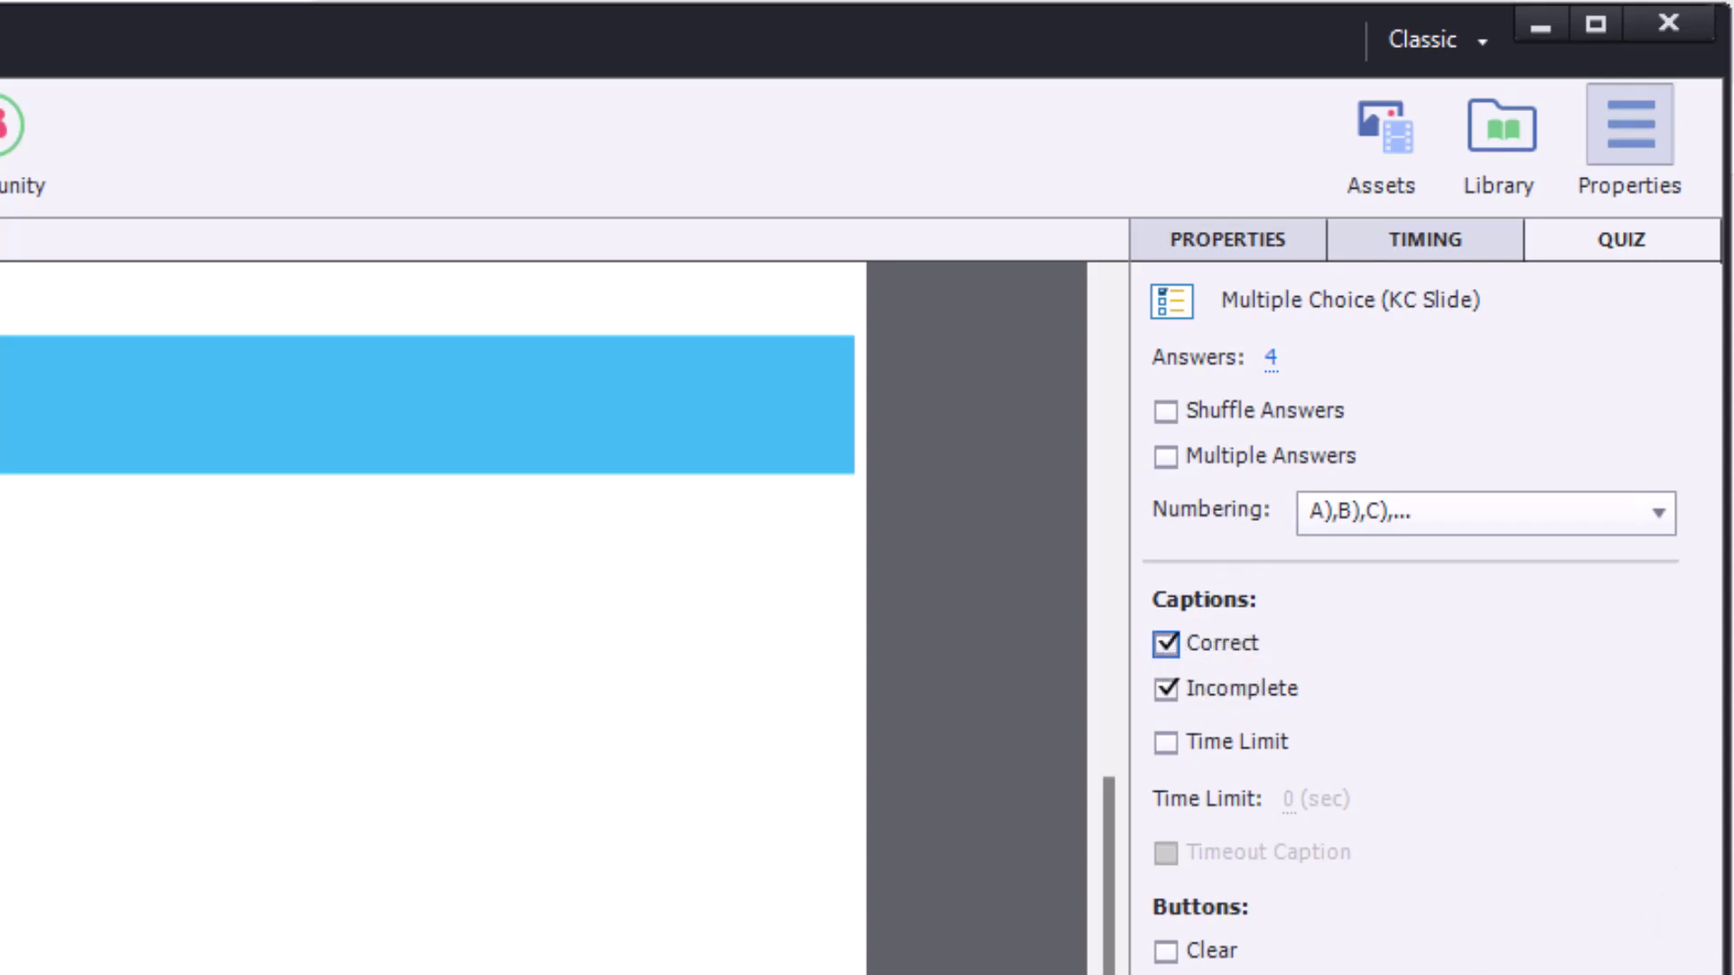